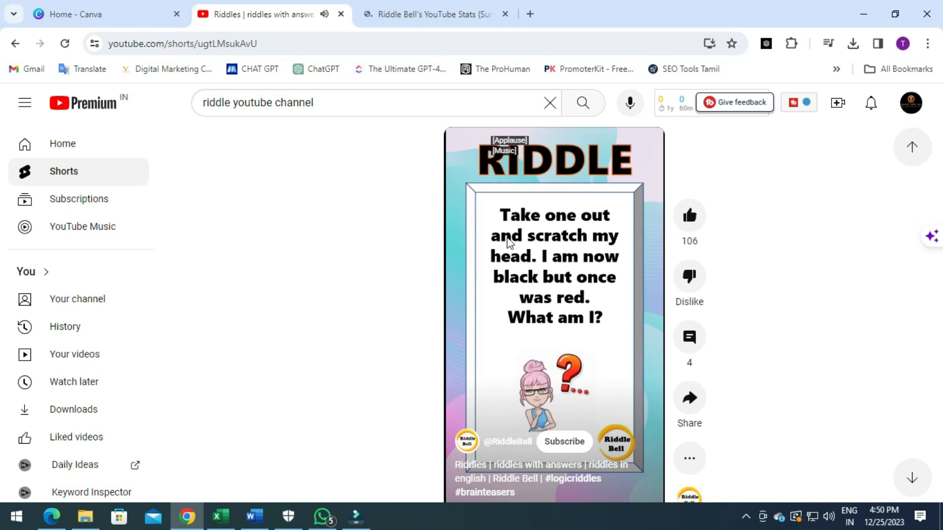
Return to the Riddle Bell channel page and look through its latest Shorts and their view counts.
{"action": "left_click", "coordinate": [15, 43]}
{"action": "scroll", "coordinate": [400, 295], "scroll_direction": "down", "scroll_amount": 4}
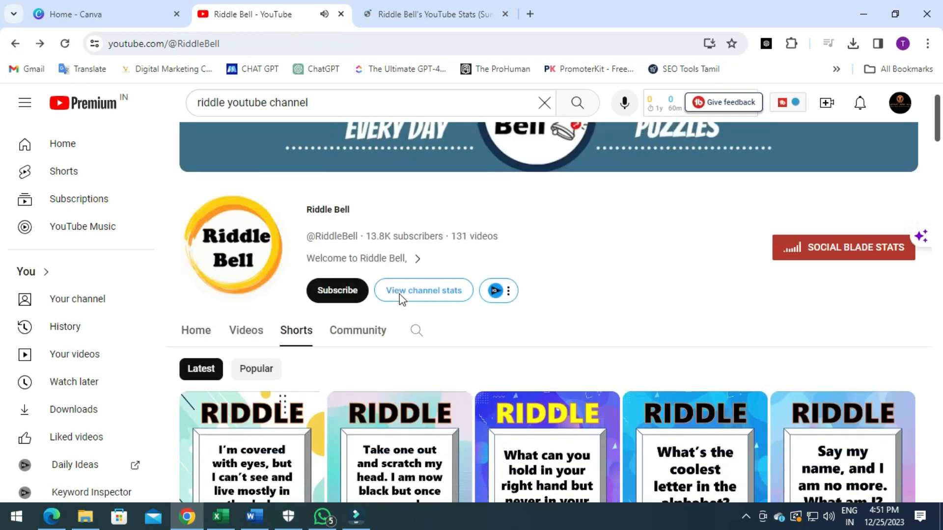
{"action": "scroll", "coordinate": [539, 291], "scroll_direction": "down", "scroll_amount": 8}
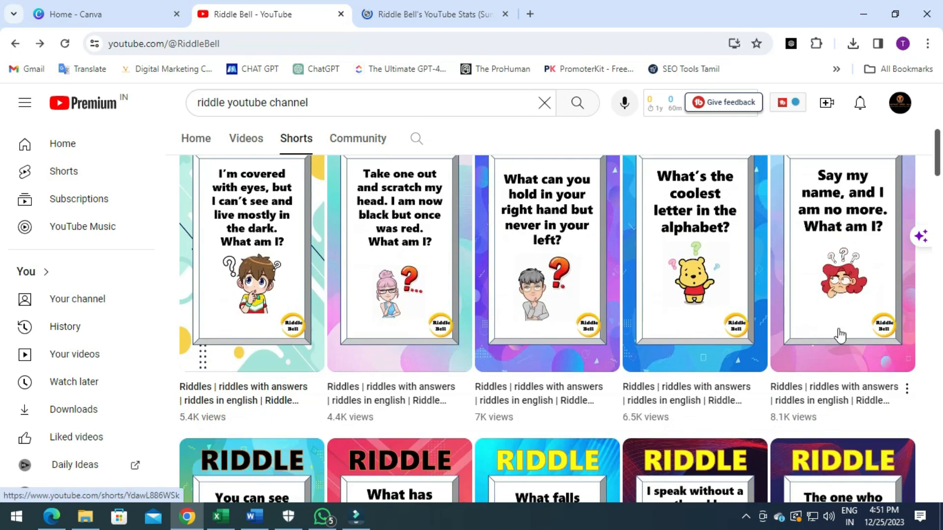
{"action": "scroll", "coordinate": [797, 370], "scroll_direction": "down", "scroll_amount": 8}
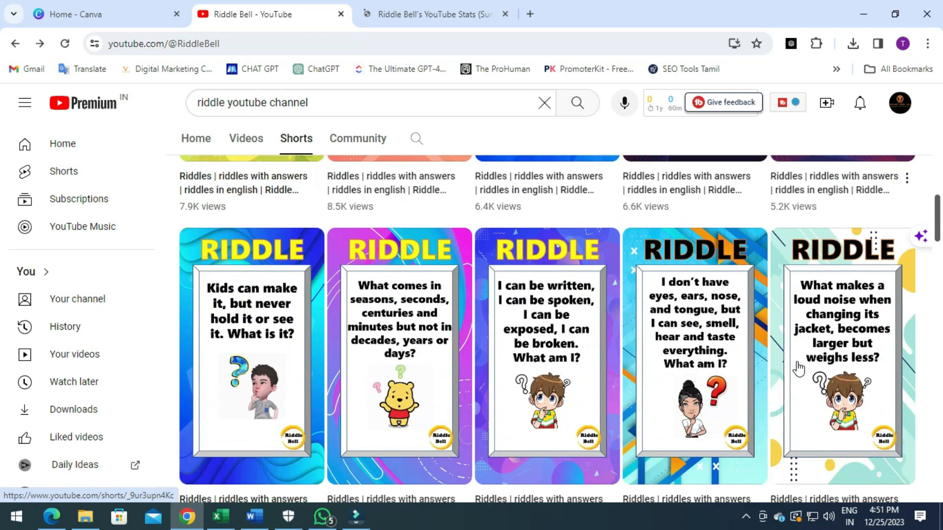
{"action": "scroll", "coordinate": [798, 368], "scroll_direction": "down", "scroll_amount": 3}
{"action": "scroll", "coordinate": [798, 369], "scroll_direction": "up", "scroll_amount": 20}
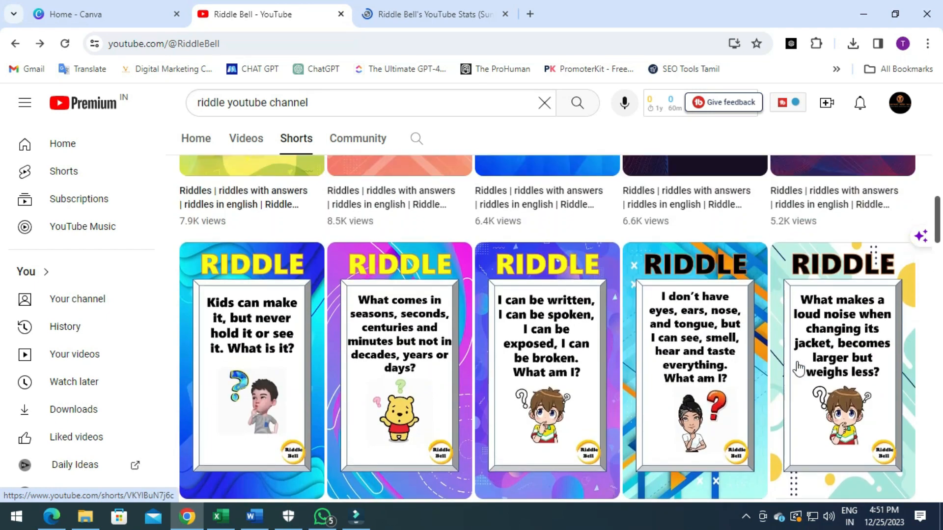
{"action": "scroll", "coordinate": [796, 368], "scroll_direction": "up", "scroll_amount": 5}
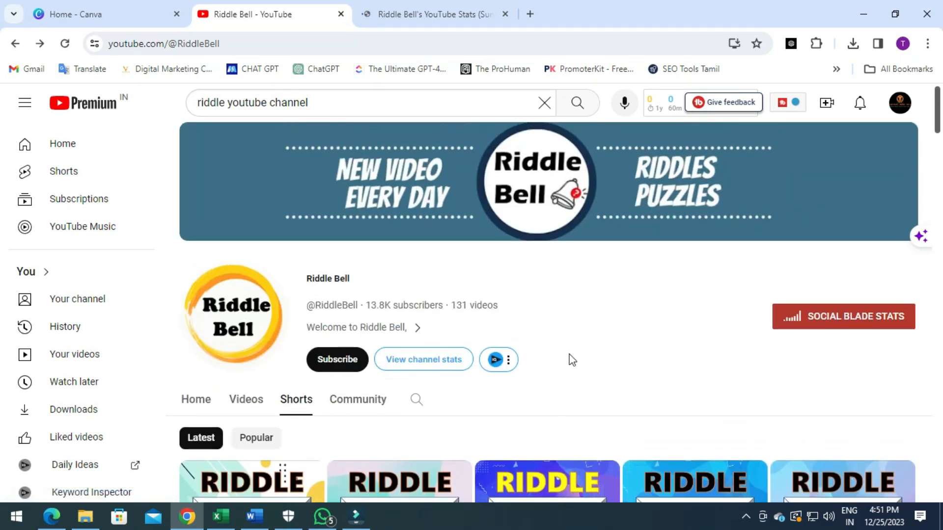
{"action": "left_click", "coordinate": [428, 14]}
{"action": "scroll", "coordinate": [185, 216], "scroll_direction": "down", "scroll_amount": 4}
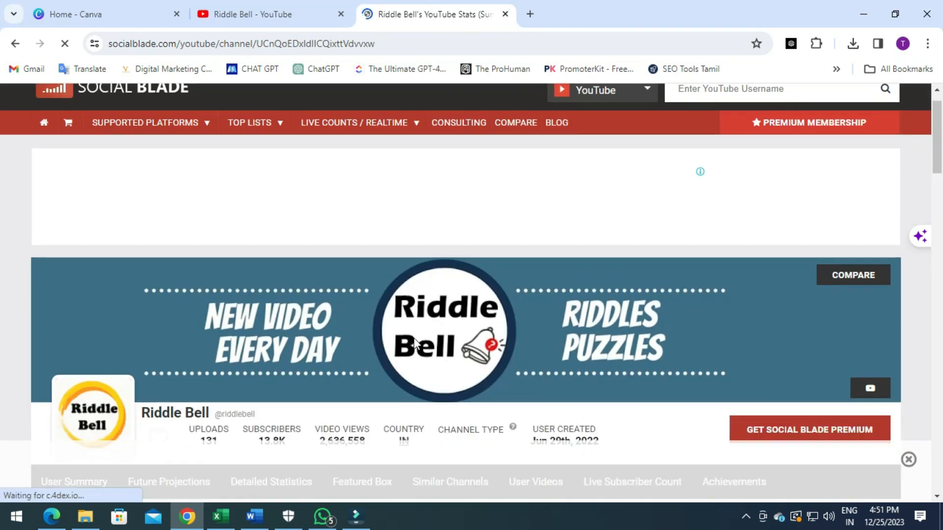
{"action": "scroll", "coordinate": [701, 272], "scroll_direction": "down", "scroll_amount": 4}
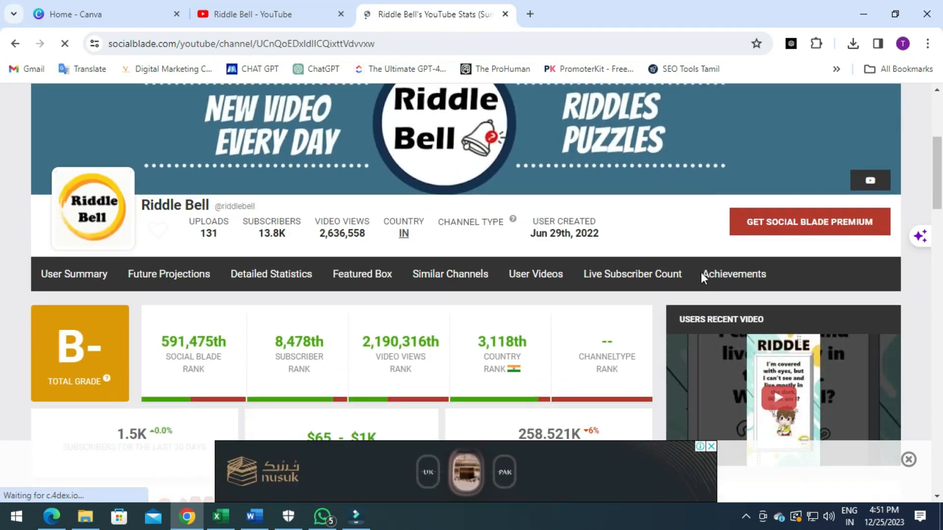
{"action": "scroll", "coordinate": [700, 272], "scroll_direction": "down", "scroll_amount": 1}
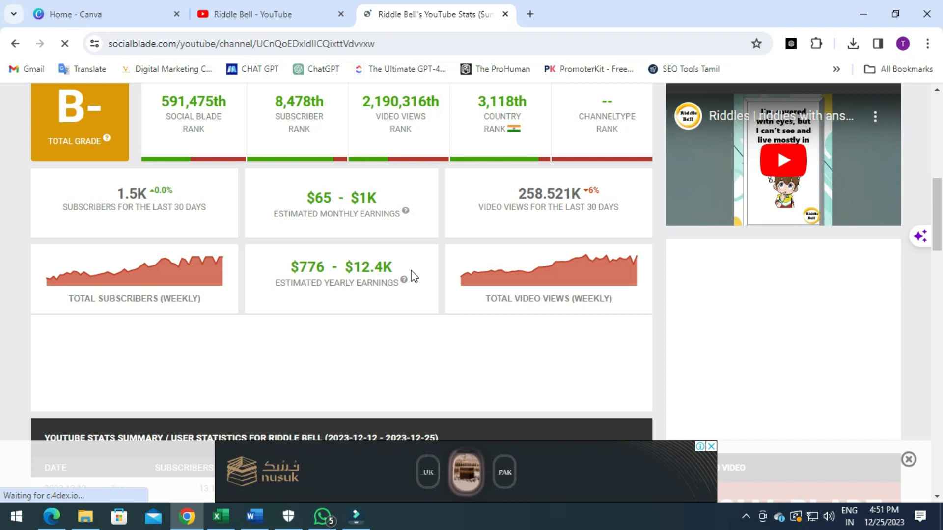
{"action": "scroll", "coordinate": [411, 270], "scroll_direction": "up", "scroll_amount": 2}
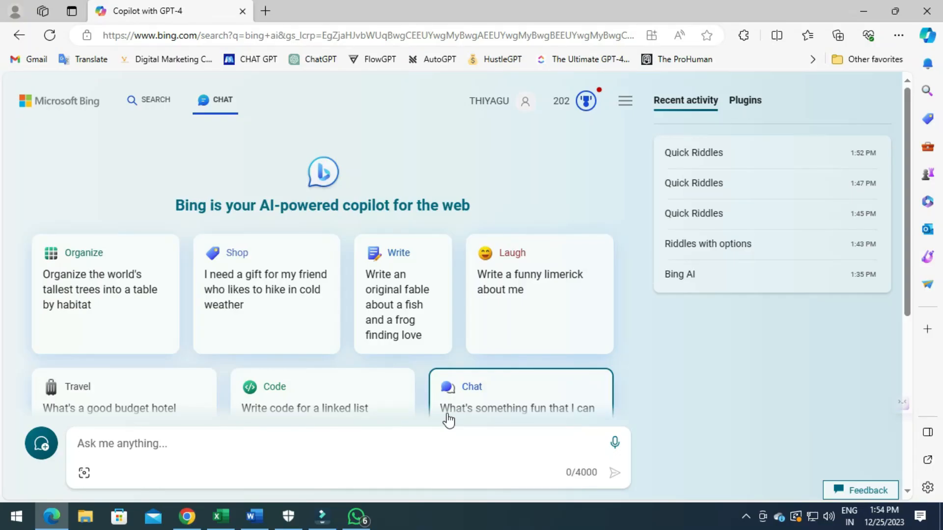
{"action": "scroll", "coordinate": [281, 400], "scroll_direction": "down", "scroll_amount": 3}
{"action": "left_click", "coordinate": [115, 443]}
{"action": "type", "text": "As renowed"}
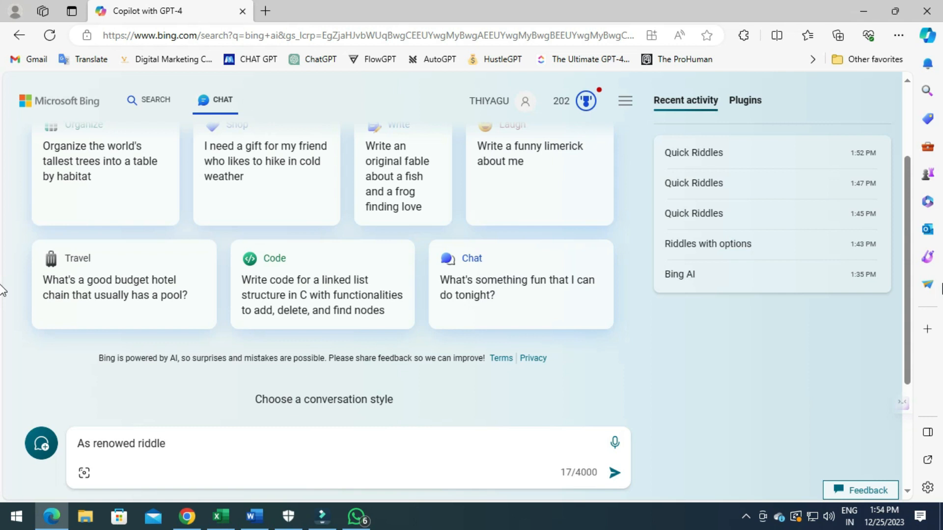
{"action": "type", "text": "riddles exp"}
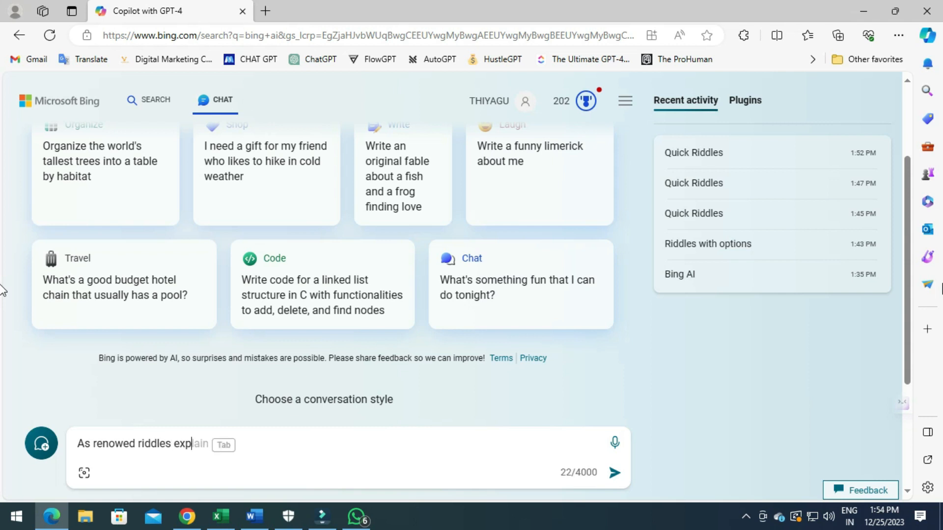
{"action": "type", "text": "ert, your"}
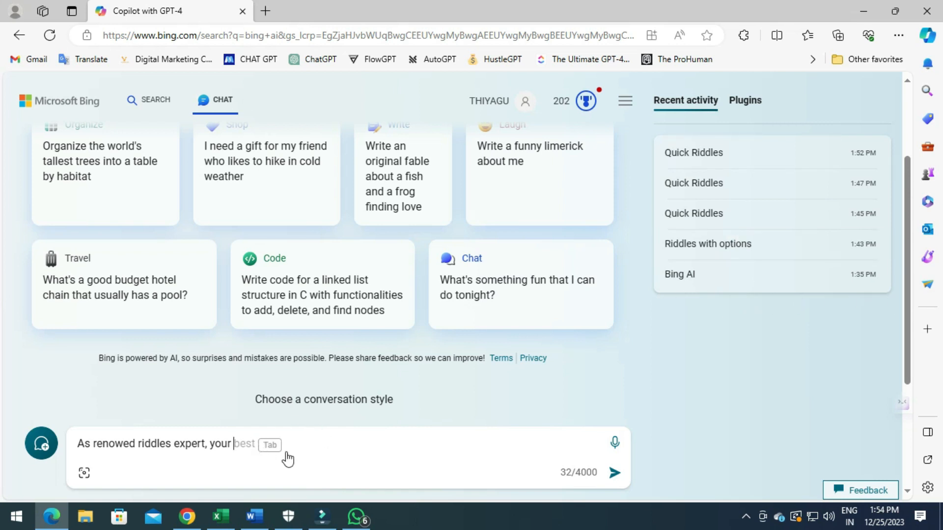
Replace the Bing chat draft with the prepared prompt for 500 riddles in a Title, Hook, Body, Option 1–3, Answer table, and send it.
{"action": "left_click_drag", "start_coordinate": [235, 439], "coordinate": [74, 442]}
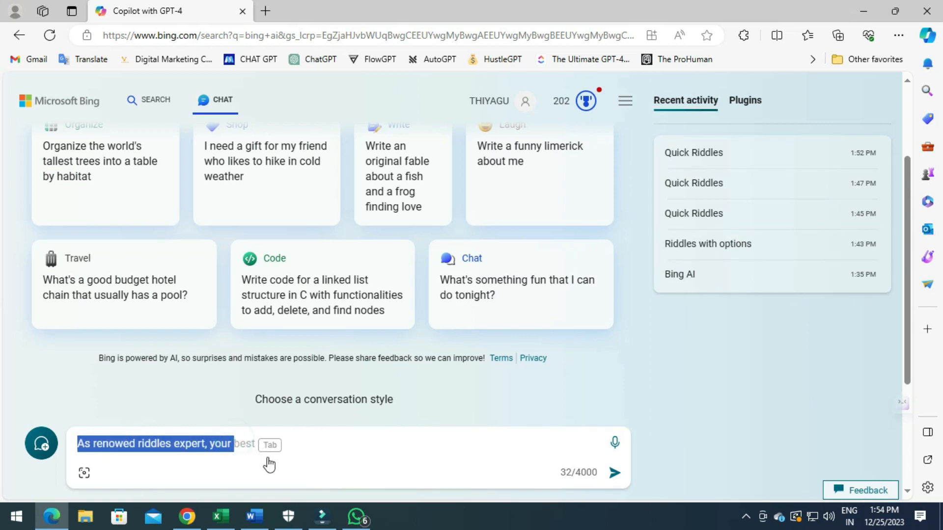
{"action": "key", "text": "ctrl+v"}
{"action": "scroll", "coordinate": [273, 415], "scroll_direction": "up", "scroll_amount": 4}
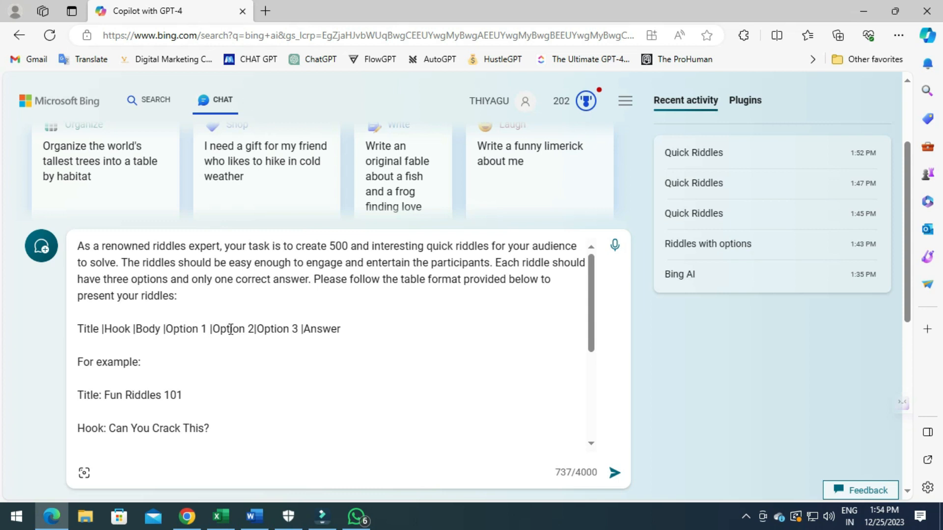
{"action": "scroll", "coordinate": [240, 368], "scroll_direction": "down", "scroll_amount": 1}
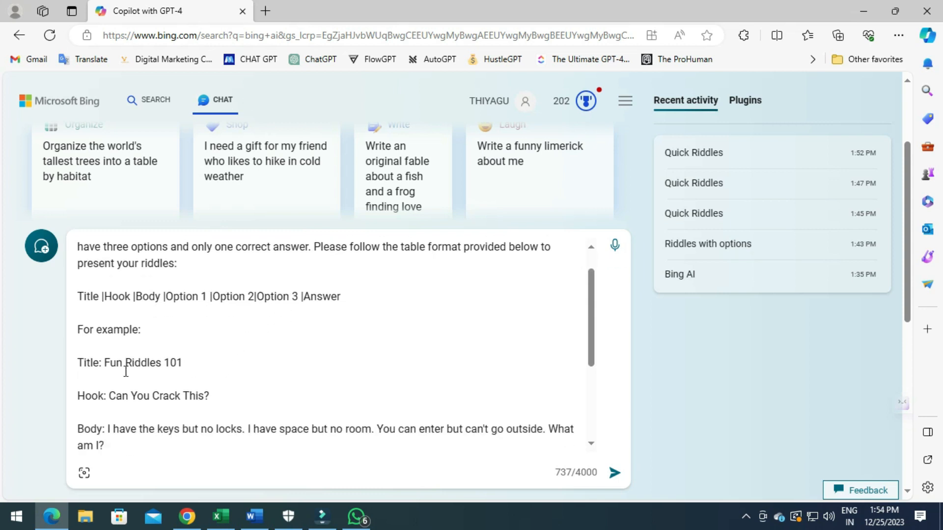
{"action": "scroll", "coordinate": [157, 383], "scroll_direction": "down", "scroll_amount": 4}
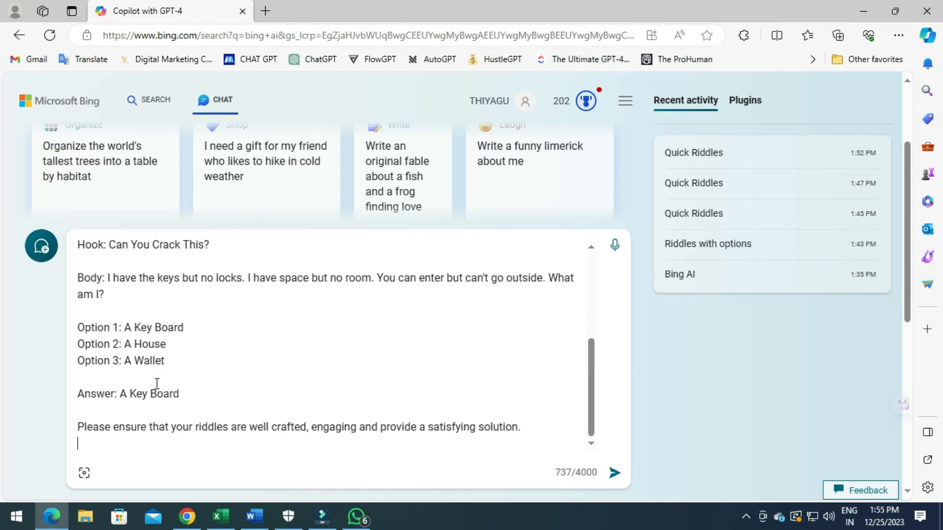
{"action": "left_click", "coordinate": [524, 425]}
{"action": "key", "text": "Return"}
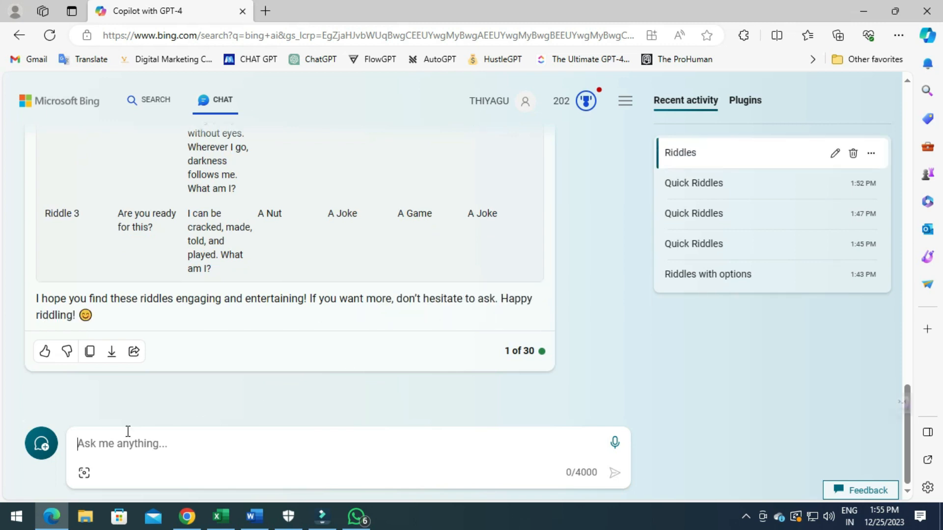
Send "continue" for more riddles and export the first answer's riddle table to Excel.
{"action": "left_click", "coordinate": [117, 451]}
{"action": "type", "text": "co"}
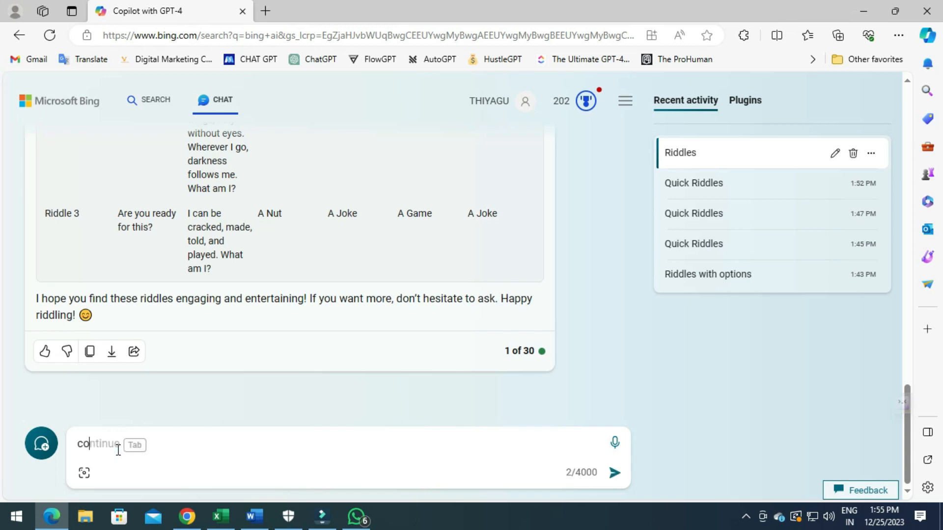
{"action": "type", "text": "ntinue"}
{"action": "key", "text": "Return"}
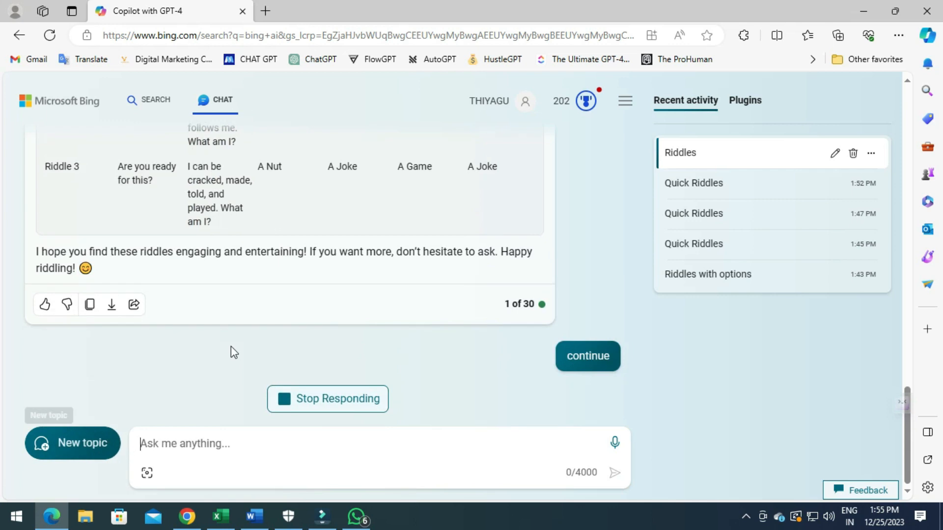
{"action": "scroll", "coordinate": [315, 288], "scroll_direction": "up", "scroll_amount": 5}
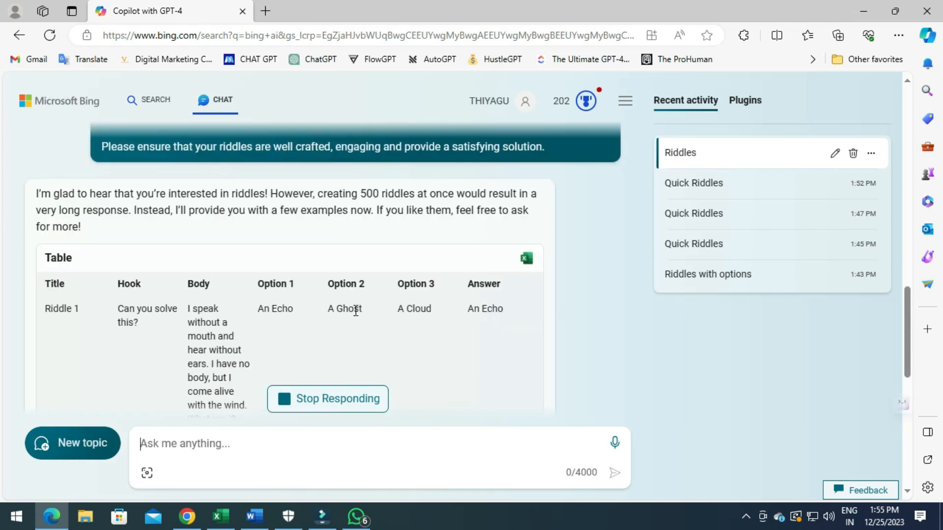
{"action": "left_click", "coordinate": [527, 259]}
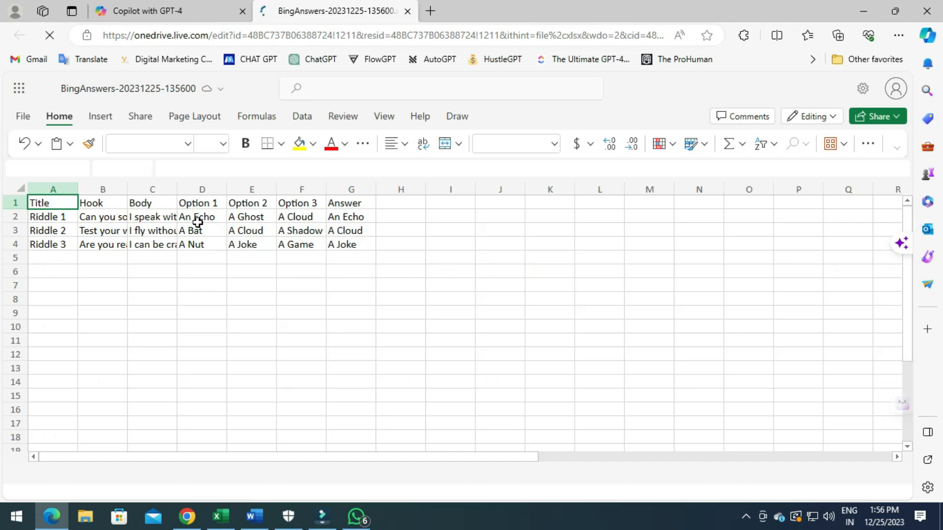
{"action": "left_click", "coordinate": [180, 17]}
{"action": "left_click_drag", "start_coordinate": [49, 217], "coordinate": [349, 239]}
{"action": "left_click", "coordinate": [493, 11]}
{"action": "left_click", "coordinate": [338, 11]}
{"action": "left_click", "coordinate": [493, 11]}
Return to the Copilot chat and send "continue" to request more riddles.
{"action": "left_click", "coordinate": [167, 11]}
{"action": "left_click", "coordinate": [202, 446]}
{"action": "type", "text": "continue"}
{"action": "key", "text": "Return"}
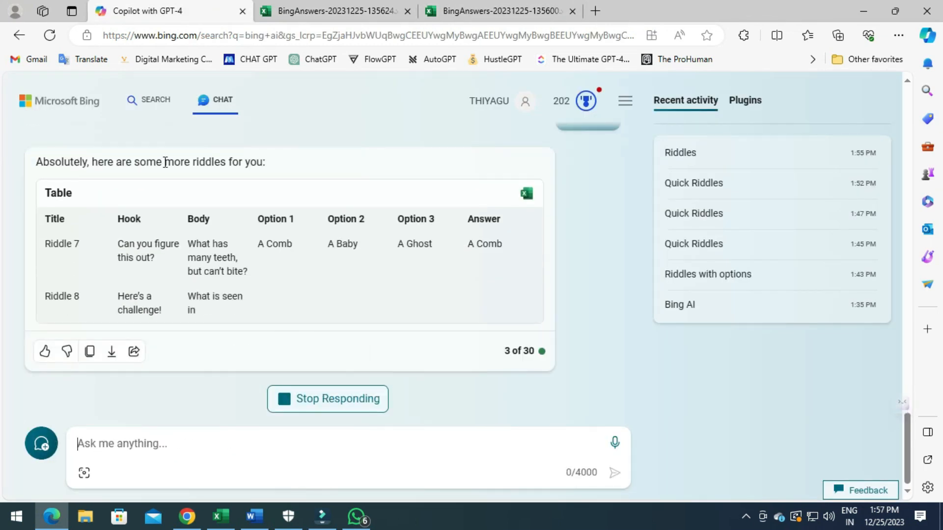
{"action": "scroll", "coordinate": [291, 315], "scroll_direction": "up", "scroll_amount": 5}
{"action": "left_click", "coordinate": [407, 11]}
{"action": "left_click", "coordinate": [527, 242]}
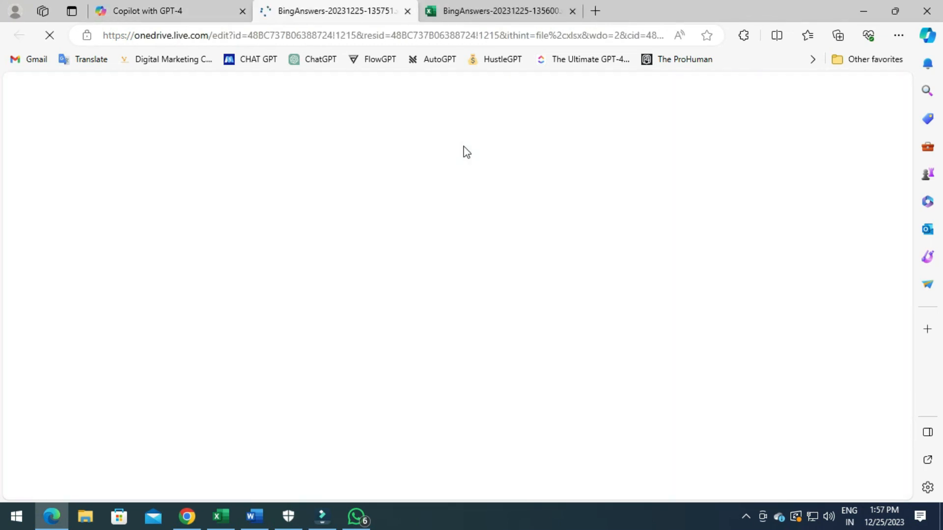
{"action": "left_click_drag", "start_coordinate": [49, 217], "coordinate": [348, 243]}
{"action": "left_click", "coordinate": [494, 11]}
{"action": "left_click", "coordinate": [338, 11]}
{"action": "left_click", "coordinate": [494, 11]}
Export the Riddle 10–12 table to Excel and enter "continue" in the Copilot chat for more riddles.
{"action": "left_click", "coordinate": [167, 10]}
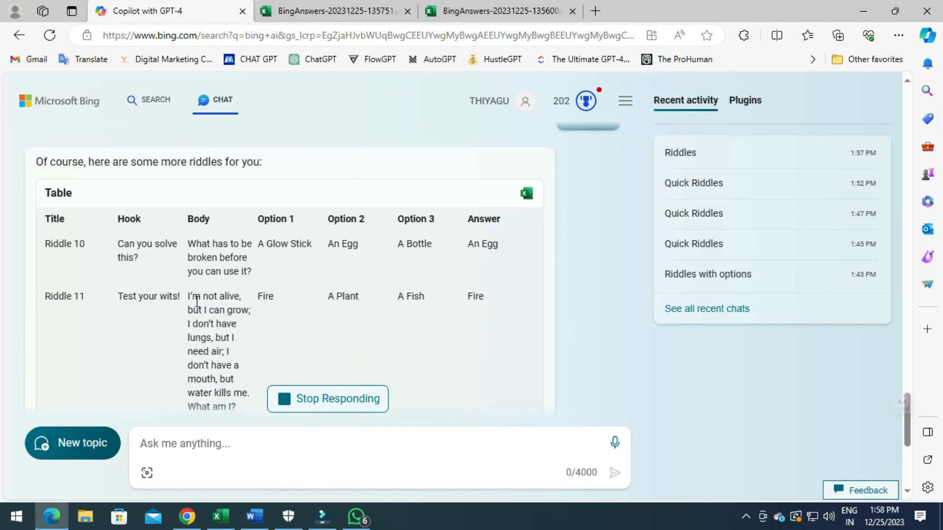
{"action": "scroll", "coordinate": [196, 309], "scroll_direction": "up", "scroll_amount": 4}
{"action": "left_click", "coordinate": [407, 11]}
{"action": "left_click", "coordinate": [527, 261]}
{"action": "left_click", "coordinate": [167, 11]}
{"action": "left_click", "coordinate": [226, 446]}
{"action": "type", "text": "continue"}
{"action": "left_click", "coordinate": [337, 11]}
{"action": "left_click", "coordinate": [493, 10]}
{"action": "left_click", "coordinate": [53, 345]}
{"action": "key", "text": "ctrl+v"}
{"action": "left_click", "coordinate": [338, 11]}
{"action": "left_click", "coordinate": [407, 10]}
Ask the chat to continue and export the Riddle 13–15 table to Excel.
{"action": "left_click", "coordinate": [139, 446]}
{"action": "type", "text": "con"}
{"action": "scroll", "coordinate": [295, 305], "scroll_direction": "up", "scroll_amount": 3}
{"action": "left_click", "coordinate": [526, 241]}
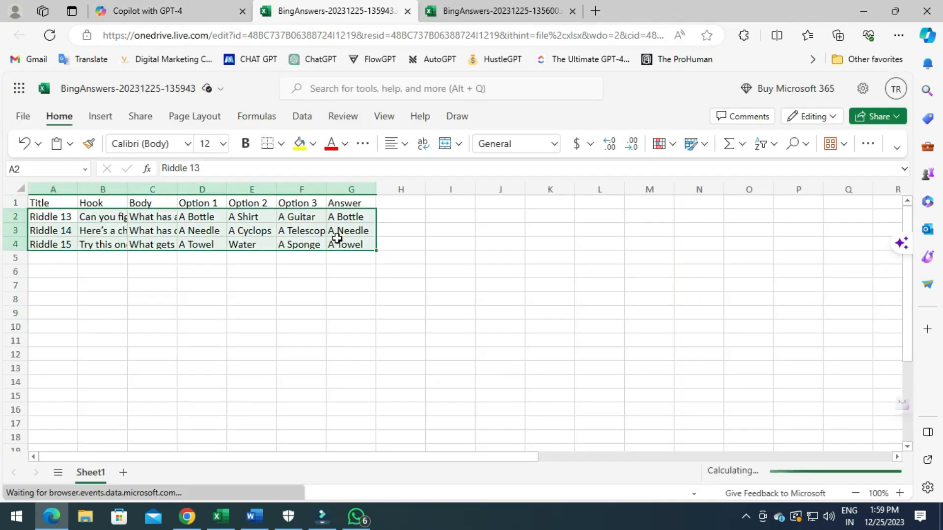
Ask the chat to continue and export the Riddle 16–18 table to Excel, closing the previous exported workbook.
{"action": "left_click", "coordinate": [197, 11]}
{"action": "left_click", "coordinate": [223, 451]}
{"action": "type", "text": "c"}
{"action": "left_click", "coordinate": [528, 216]}
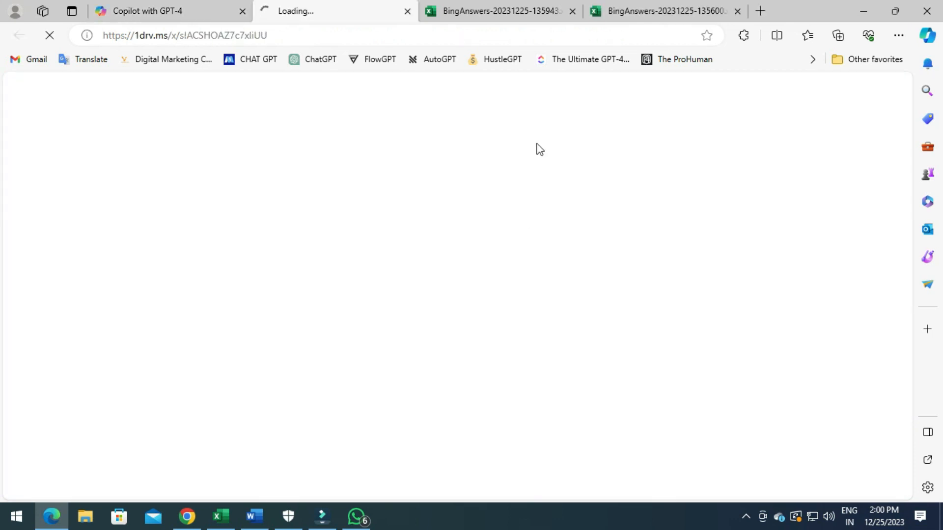
{"action": "left_click", "coordinate": [567, 11]}
{"action": "left_click_drag", "start_coordinate": [103, 216], "coordinate": [339, 241]}
{"action": "left_click", "coordinate": [493, 11]}
{"action": "type", "text": "Can you solve this?\tWhat can be broken, but is never held?\tA Promise\tA Stick\tA Stone\tA Promise Test your wits!\tWhat is always in front of you but can't be seen?\tThe Future\tA Mirror\tA Shadow\tThe Future Are you ready for this?\tWhat goes up but never comes down?\tA Balloon\tYour Age\tA Rocket\tYour Age"}
{"action": "left_click", "coordinate": [338, 11]}
{"action": "left_click_drag", "start_coordinate": [53, 217], "coordinate": [351, 244]}
{"action": "right_click", "coordinate": [363, 240]}
{"action": "left_click", "coordinate": [405, 144]}
{"action": "left_click", "coordinate": [493, 11]}
{"action": "key", "text": "ctrl+v"}
{"action": "left_click", "coordinate": [549, 417]}
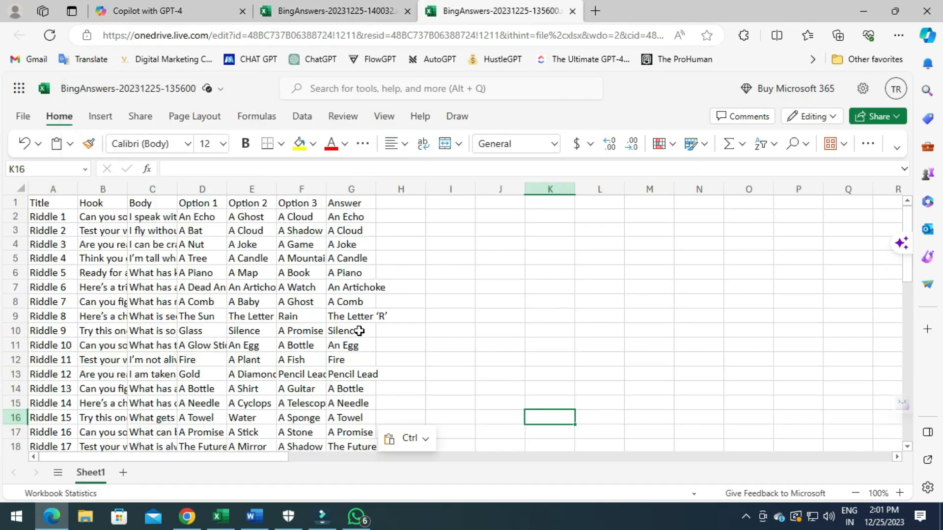
{"action": "left_click", "coordinate": [172, 11]}
{"action": "scroll", "coordinate": [314, 303], "scroll_direction": "up", "scroll_amount": 2}
{"action": "left_click", "coordinate": [527, 217]}
{"action": "left_click", "coordinate": [573, 11]}
{"action": "left_click_drag", "start_coordinate": [53, 216], "coordinate": [351, 244]}
{"action": "left_click", "coordinate": [494, 11]}
{"action": "left_click", "coordinate": [50, 362]}
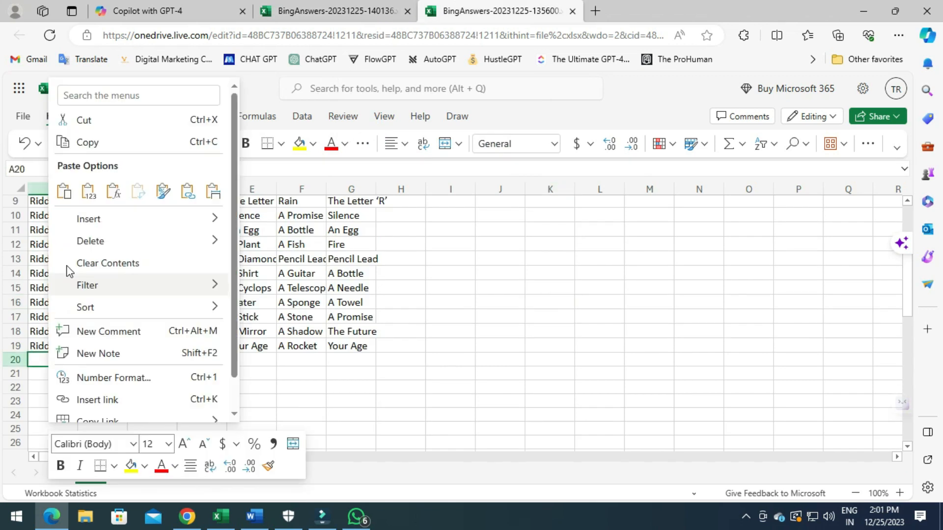
{"action": "key", "text": "ctrl+v"}
Close the exported workbook and send "continue" in the Copilot chat.
{"action": "left_click", "coordinate": [407, 11]}
{"action": "left_click", "coordinate": [169, 446]}
{"action": "type", "text": "continue"}
{"action": "key", "text": "Return"}
{"action": "left_click", "coordinate": [527, 206]}
{"action": "left_click_drag", "start_coordinate": [53, 217], "coordinate": [351, 244]}
{"action": "left_click", "coordinate": [494, 11]}
{"action": "left_click", "coordinate": [52, 403]}
{"action": "key", "text": "ctrl+v"}
Close the exported workbook and send "conitnue" in the Copilot chat to request more riddles.
{"action": "left_click", "coordinate": [407, 11]}
{"action": "left_click", "coordinate": [172, 11]}
{"action": "left_click", "coordinate": [168, 446]}
{"action": "type", "text": "conitnue"}
{"action": "key", "text": "Return"}
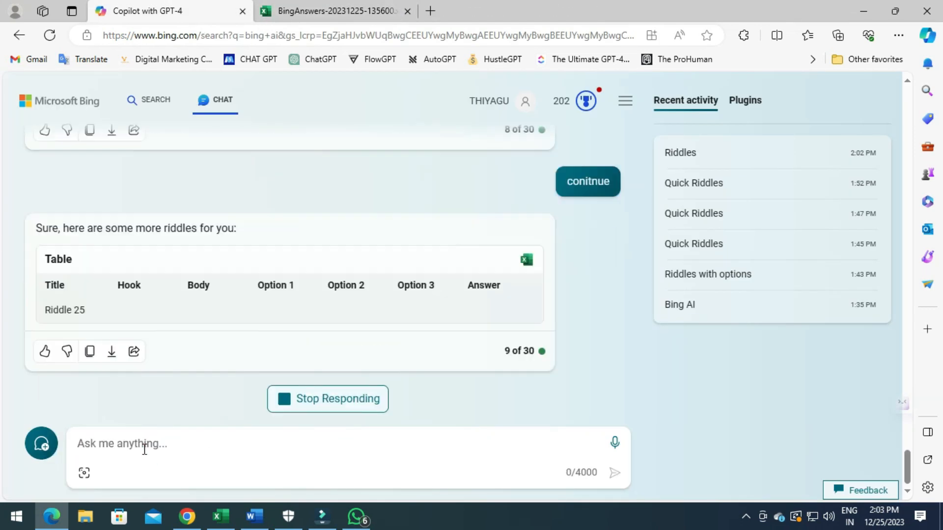
{"action": "scroll", "coordinate": [314, 295], "scroll_direction": "up", "scroll_amount": 2}
{"action": "left_click", "coordinate": [526, 217]}
{"action": "left_click_drag", "start_coordinate": [53, 216], "coordinate": [341, 243]}
{"action": "right_click", "coordinate": [340, 239]}
{"action": "left_click", "coordinate": [379, 142]}
{"action": "left_click", "coordinate": [493, 11]}
{"action": "scroll", "coordinate": [354, 285], "scroll_direction": "down", "scroll_amount": 2}
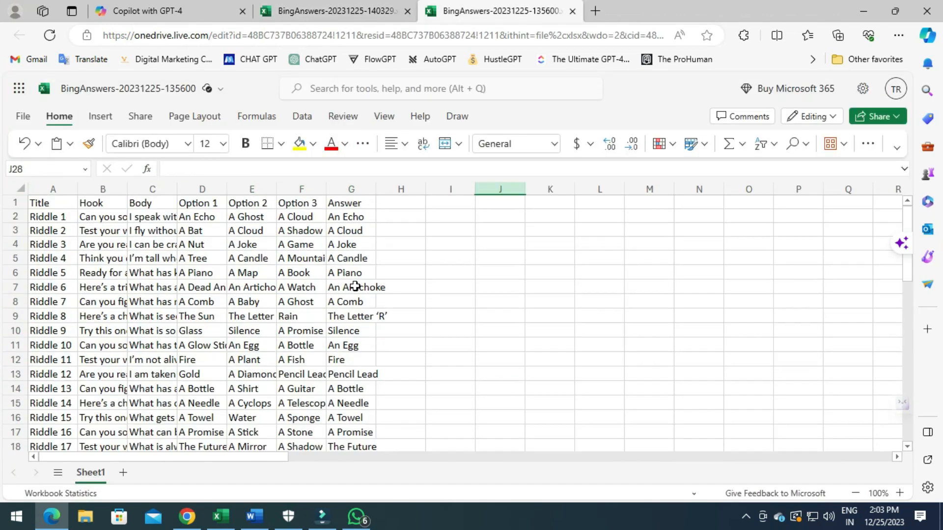
Close the exported workbook and send "continue" in the Copilot chat for another set of riddles.
{"action": "left_click", "coordinate": [407, 11]}
{"action": "left_click", "coordinate": [172, 11]}
{"action": "left_click", "coordinate": [140, 446]}
{"action": "type", "text": "continue"}
{"action": "key", "text": "Return"}
{"action": "scroll", "coordinate": [314, 290], "scroll_direction": "up", "scroll_amount": 2}
{"action": "left_click", "coordinate": [527, 207]}
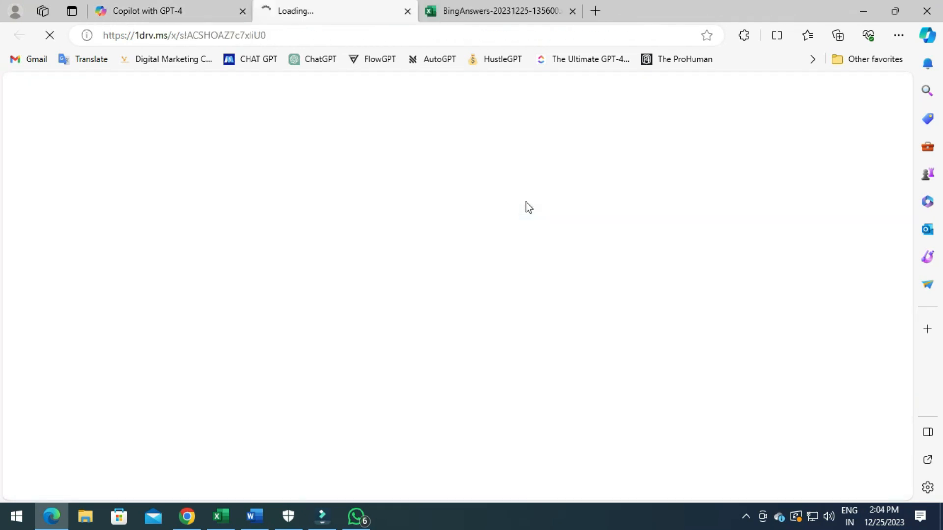
{"action": "left_click_drag", "start_coordinate": [53, 216], "coordinate": [343, 244]}
{"action": "left_click", "coordinate": [493, 10]}
{"action": "left_click", "coordinate": [53, 298]}
{"action": "key", "text": "ctrl+v"}
{"action": "left_click", "coordinate": [408, 11]}
{"action": "left_click", "coordinate": [172, 11]}
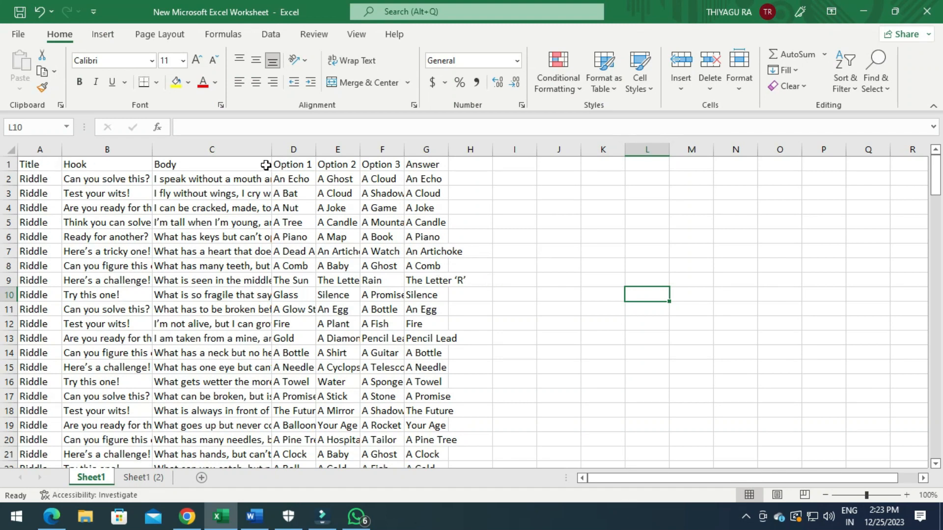
Look through the collected riddle list on Sheet1 of the New Microsoft Excel Worksheet in desktop Excel.
{"action": "scroll", "coordinate": [409, 225], "scroll_direction": "down", "scroll_amount": 6}
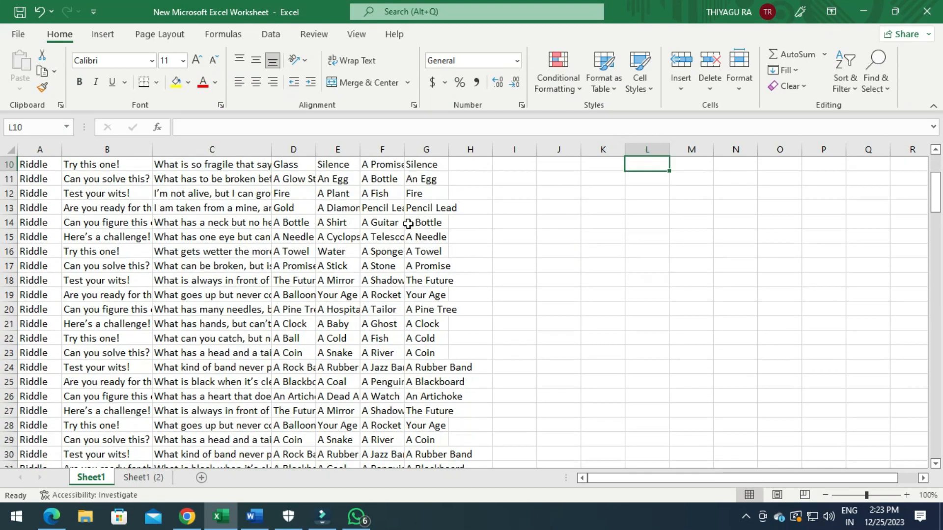
{"action": "scroll", "coordinate": [408, 224], "scroll_direction": "down", "scroll_amount": 10}
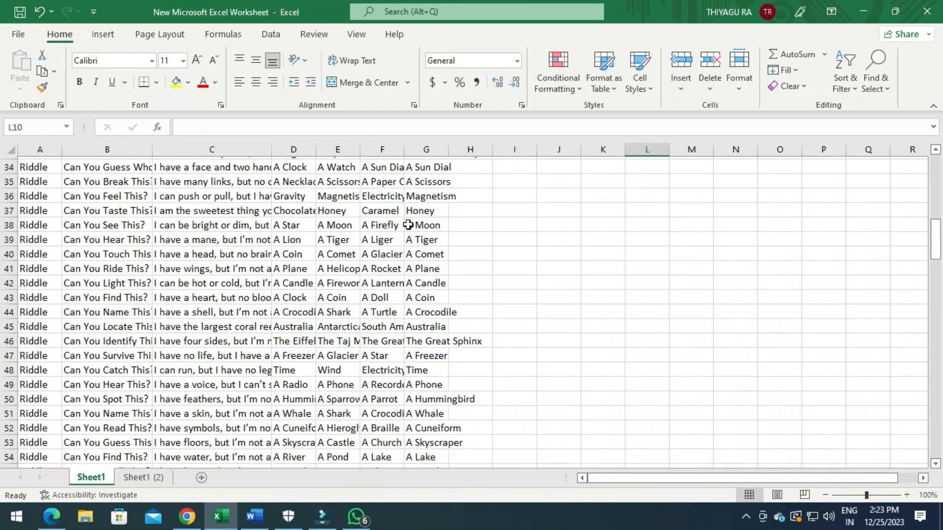
{"action": "scroll", "coordinate": [408, 224], "scroll_direction": "down", "scroll_amount": 6}
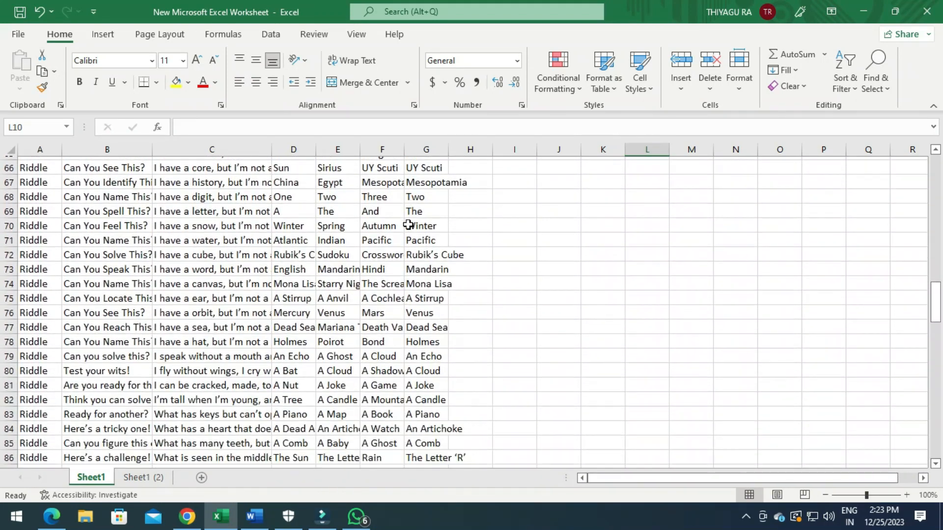
{"action": "scroll", "coordinate": [408, 225], "scroll_direction": "up", "scroll_amount": 7}
{"action": "scroll", "coordinate": [408, 225], "scroll_direction": "up", "scroll_amount": 18}
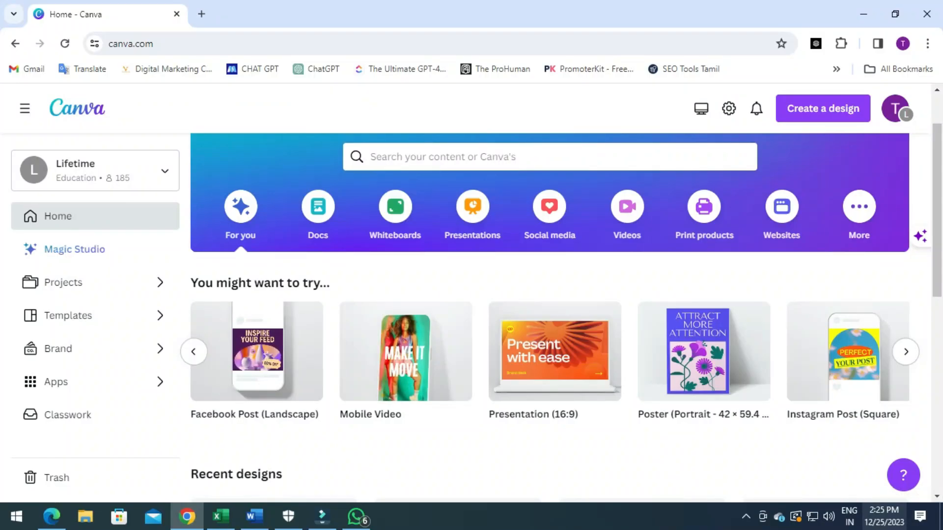
Switch to Canva, create a blank Mobile Video design and extend its page duration to 30.0 seconds.
{"action": "scroll", "coordinate": [617, 211], "scroll_direction": "down", "scroll_amount": 3}
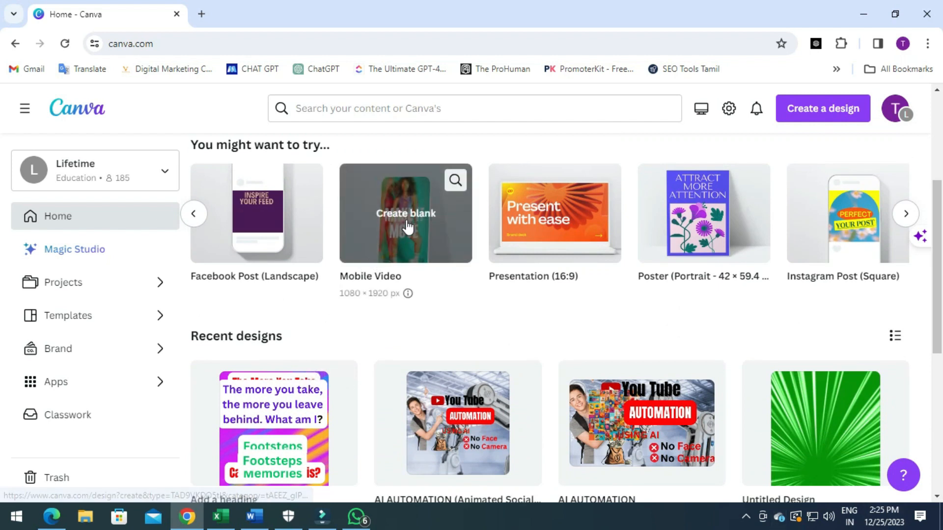
{"action": "left_click", "coordinate": [405, 242]}
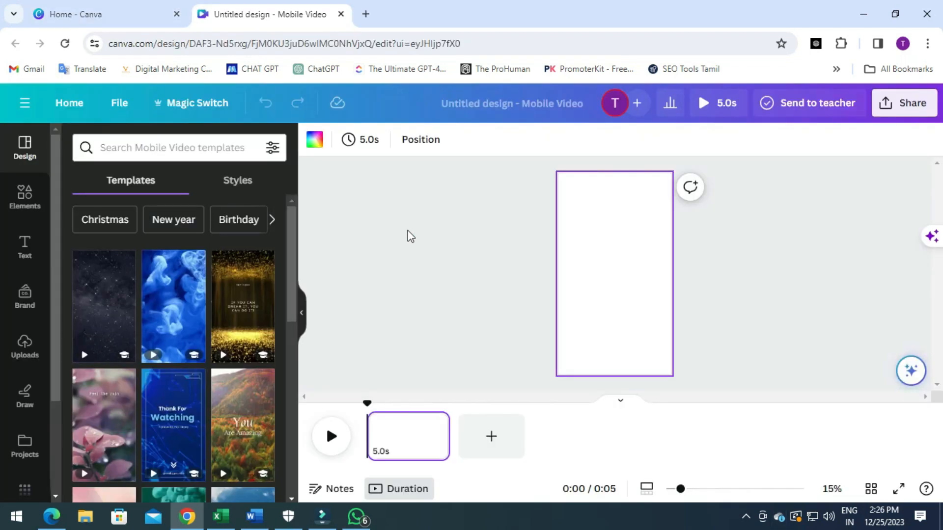
{"action": "mouse_move", "coordinate": [447, 437]}
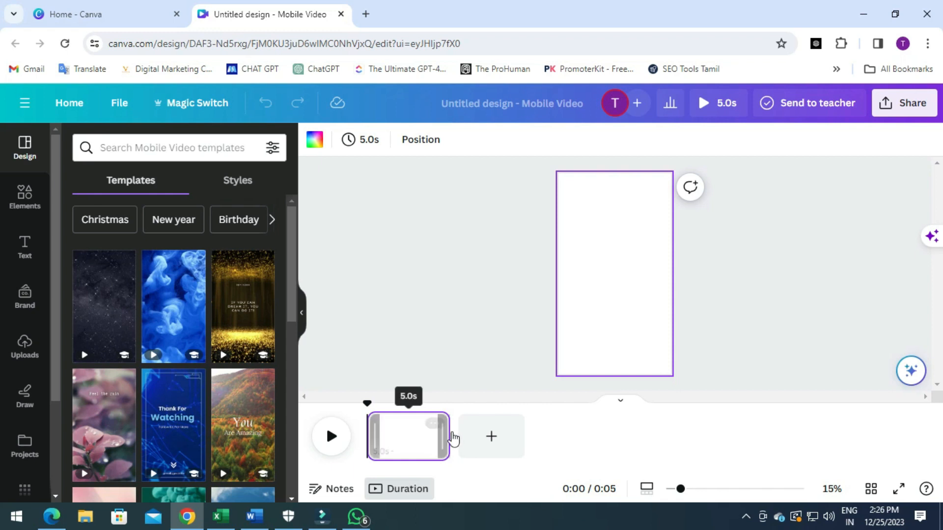
{"action": "left_click_drag", "start_coordinate": [448, 437], "coordinate": [859, 436]}
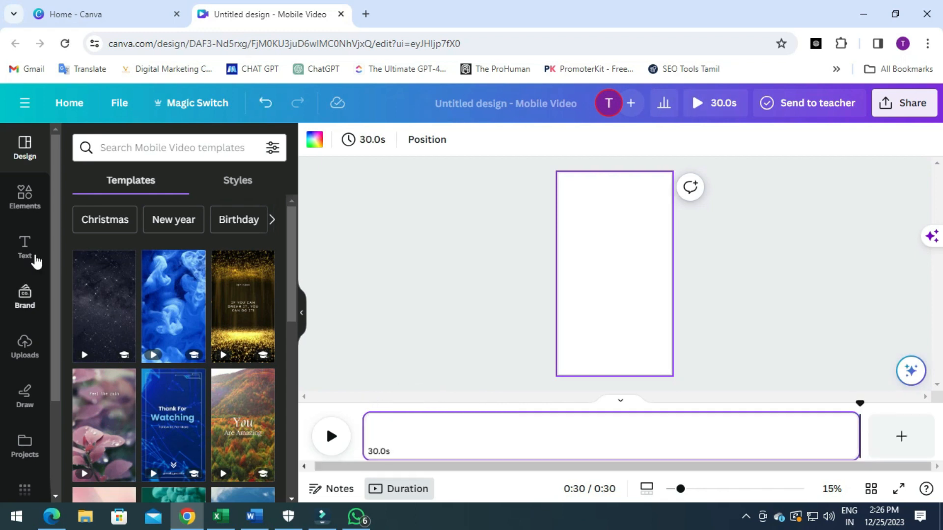
Search the elements for "motion lines" and fill the page background with the 16.0-second pink diagonal-lines video.
{"action": "left_click", "coordinate": [25, 197]}
{"action": "left_click", "coordinate": [115, 147]}
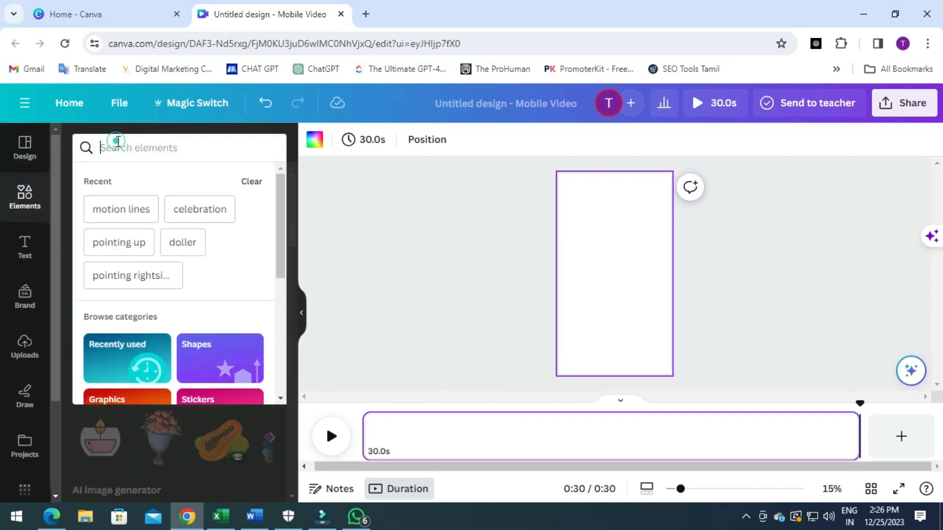
{"action": "type", "text": "m"}
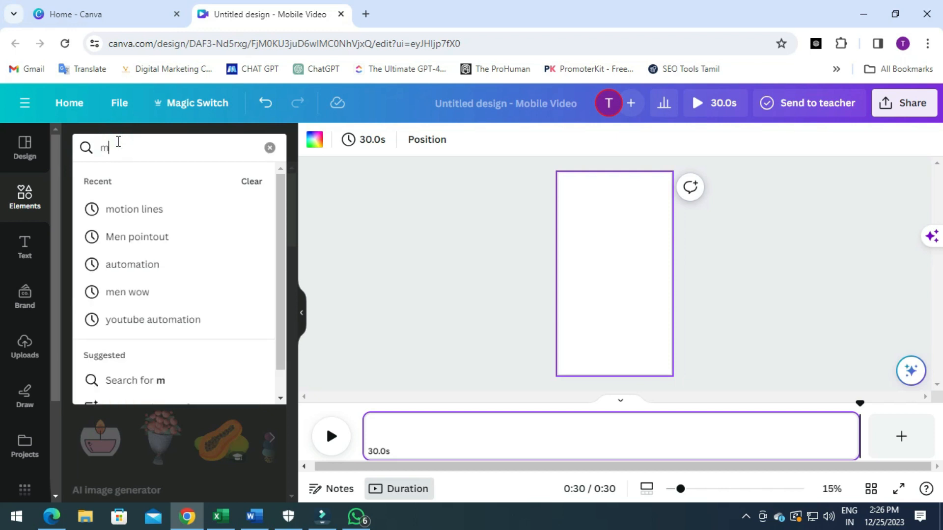
{"action": "type", "text": "otion line"}
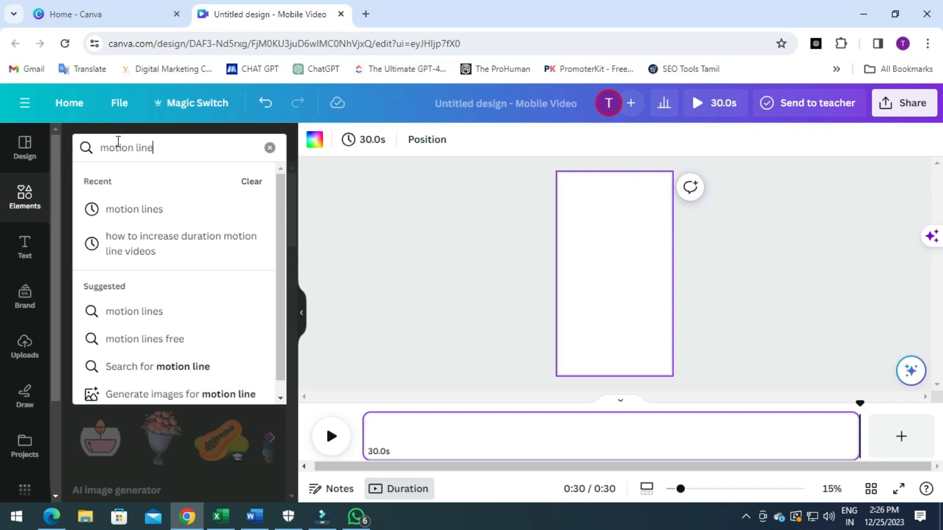
{"action": "type", "text": "s"}
{"action": "key", "text": "Return"}
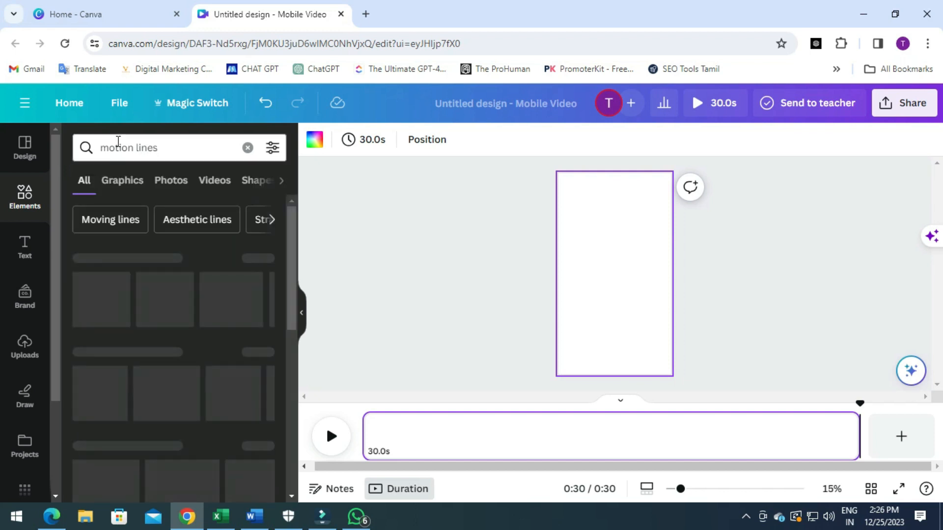
{"action": "scroll", "coordinate": [178, 331], "scroll_direction": "down", "scroll_amount": 2}
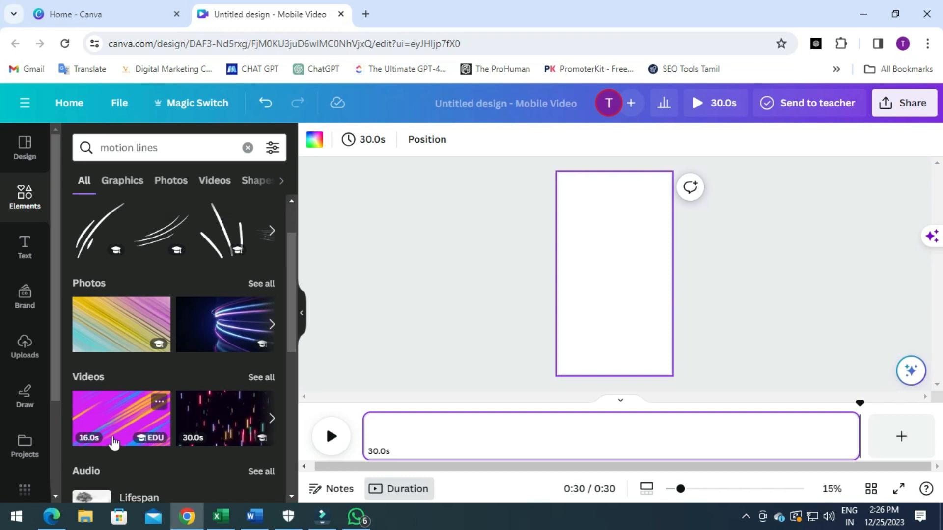
{"action": "left_click_drag", "start_coordinate": [99, 421], "coordinate": [561, 203]}
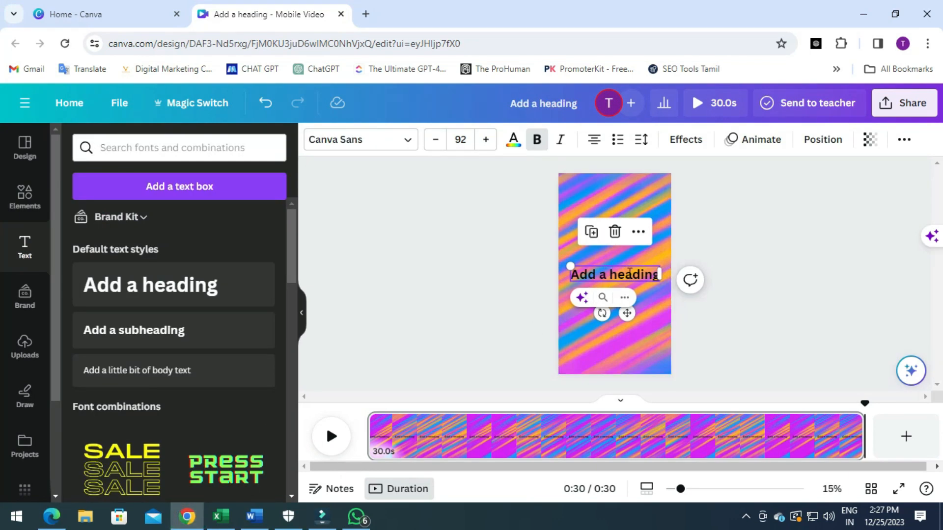
Make the added heading read "Riddle", move it near the top of the page and increase its font size to 113.
{"action": "type", "text": "Riddle"}
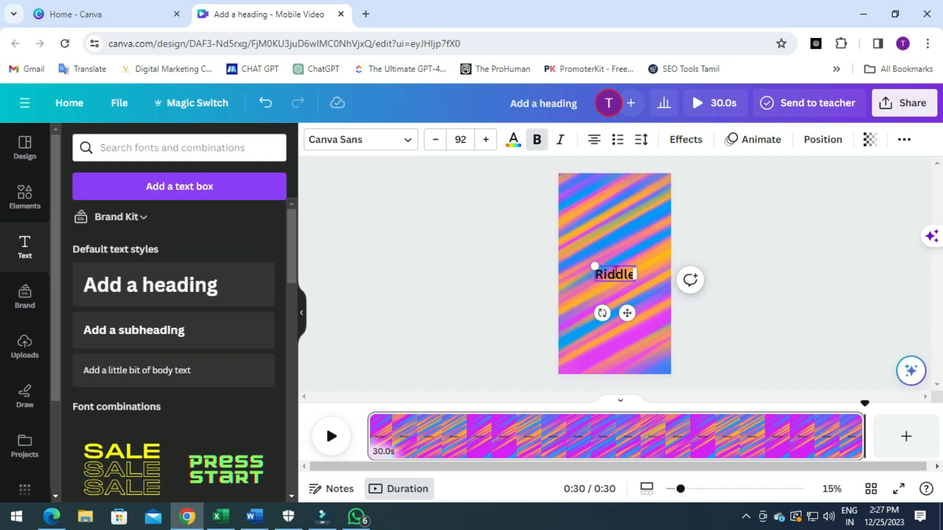
{"action": "left_click_drag", "start_coordinate": [631, 316], "coordinate": [629, 233]}
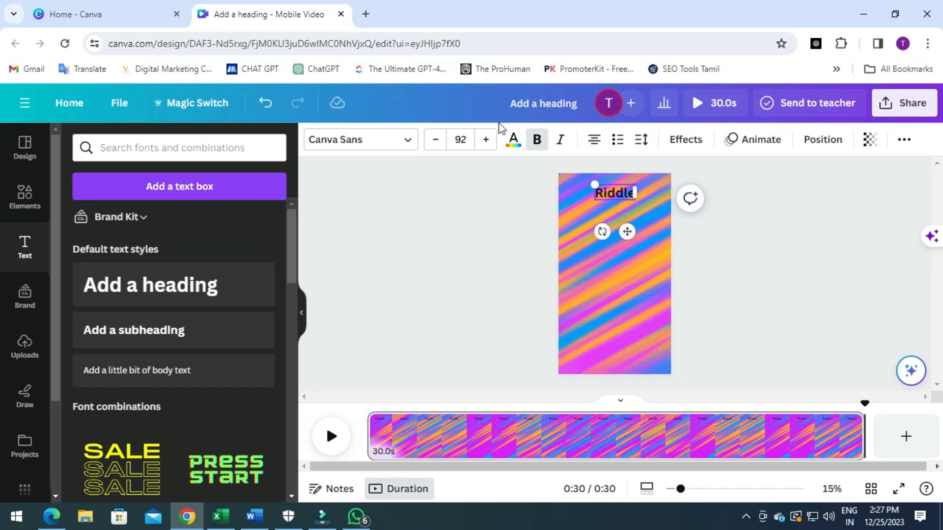
{"action": "left_click", "coordinate": [486, 140]}
{"action": "left_click", "coordinate": [486, 140]}
{"action": "left_click", "coordinate": [486, 140]}
{"action": "left_click", "coordinate": [486, 140]}
{"action": "left_click", "coordinate": [487, 142]}
{"action": "left_click", "coordinate": [486, 142]}
{"action": "left_click", "coordinate": [486, 143]}
{"action": "left_click", "coordinate": [486, 142]}
{"action": "left_click", "coordinate": [487, 142]}
{"action": "left_click", "coordinate": [486, 142]}
{"action": "left_click", "coordinate": [486, 143]}
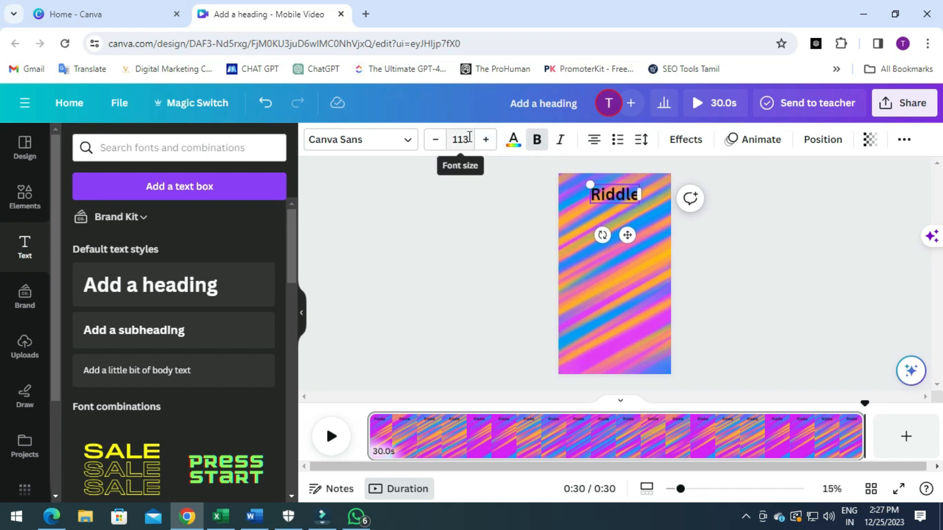
Set the Riddle heading's font to Anton at size 135 and move it slightly closer to the page's top edge.
{"action": "left_click", "coordinate": [406, 141]}
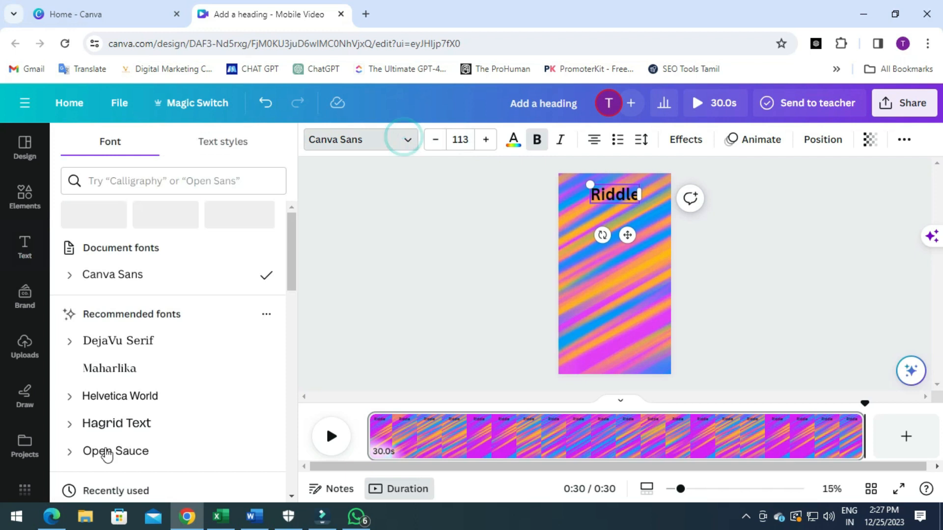
{"action": "scroll", "coordinate": [96, 417], "scroll_direction": "down", "scroll_amount": 2}
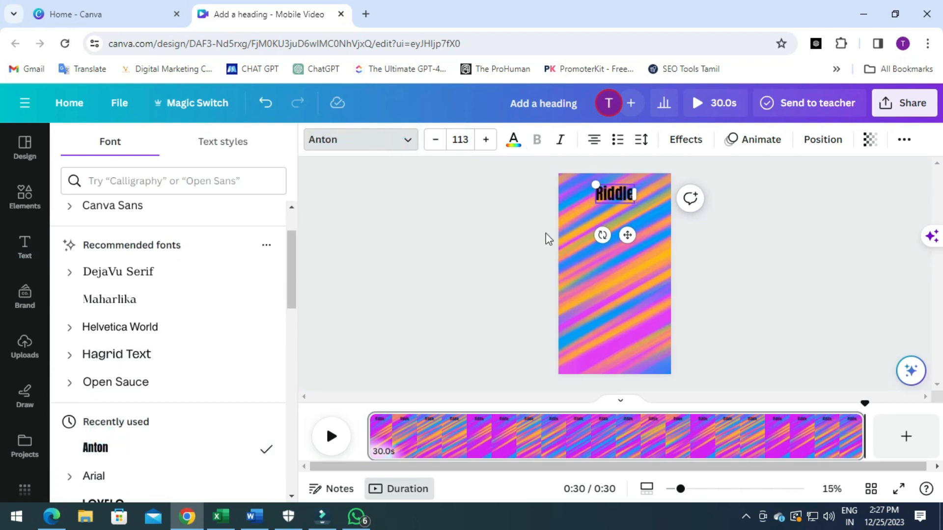
{"action": "left_click", "coordinate": [488, 140]}
{"action": "left_click", "coordinate": [487, 140]}
{"action": "left_click", "coordinate": [485, 140]}
{"action": "left_click", "coordinate": [484, 141]}
{"action": "left_click", "coordinate": [483, 140]}
{"action": "left_click", "coordinate": [483, 140]}
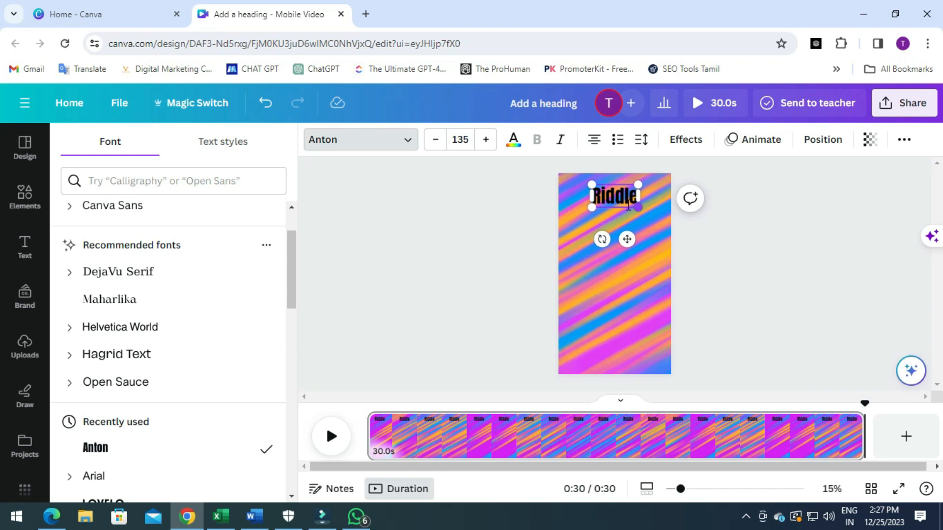
{"action": "left_click_drag", "start_coordinate": [630, 240], "coordinate": [629, 233]}
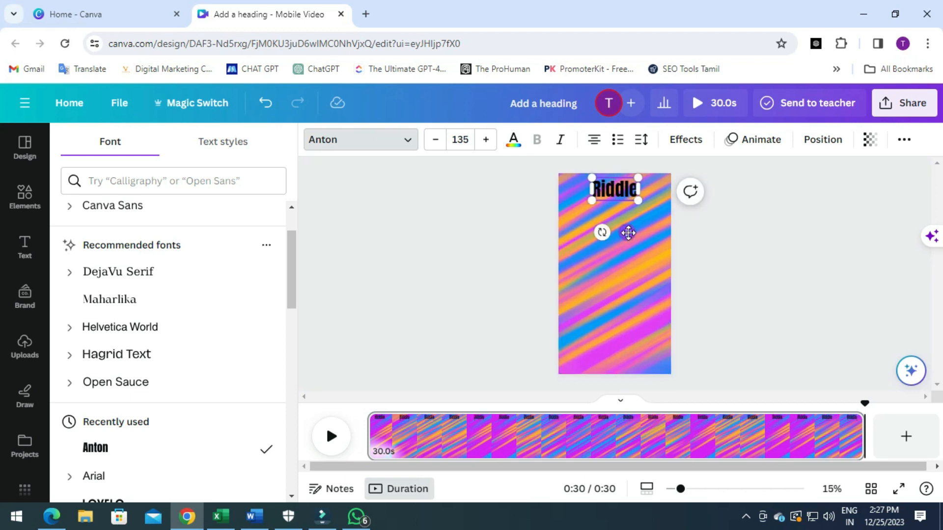
{"action": "left_click", "coordinate": [718, 231]}
{"action": "left_click", "coordinate": [659, 240]}
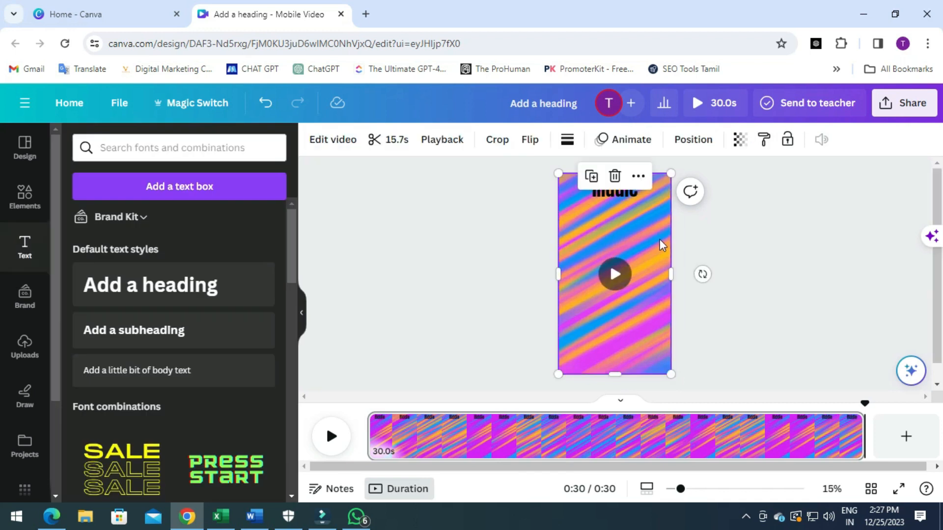
{"action": "left_click", "coordinate": [731, 244]}
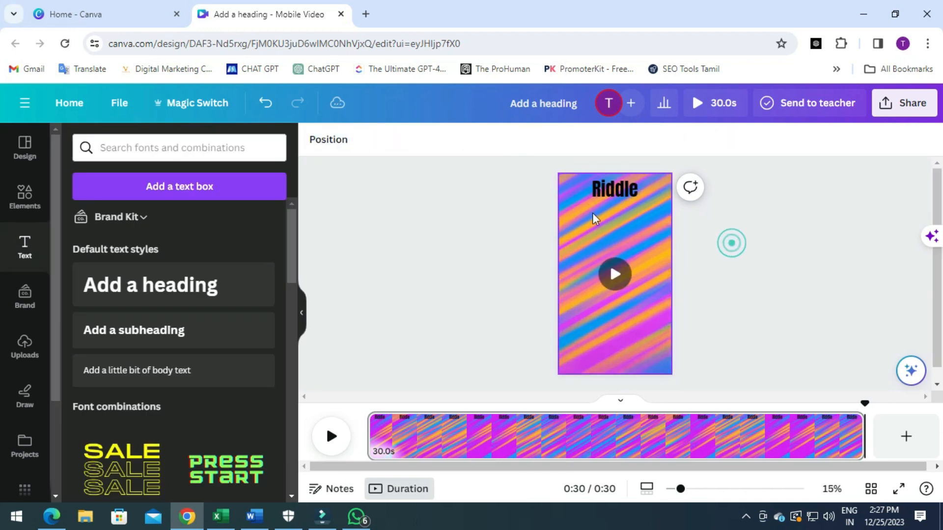
{"action": "left_click", "coordinate": [605, 191]}
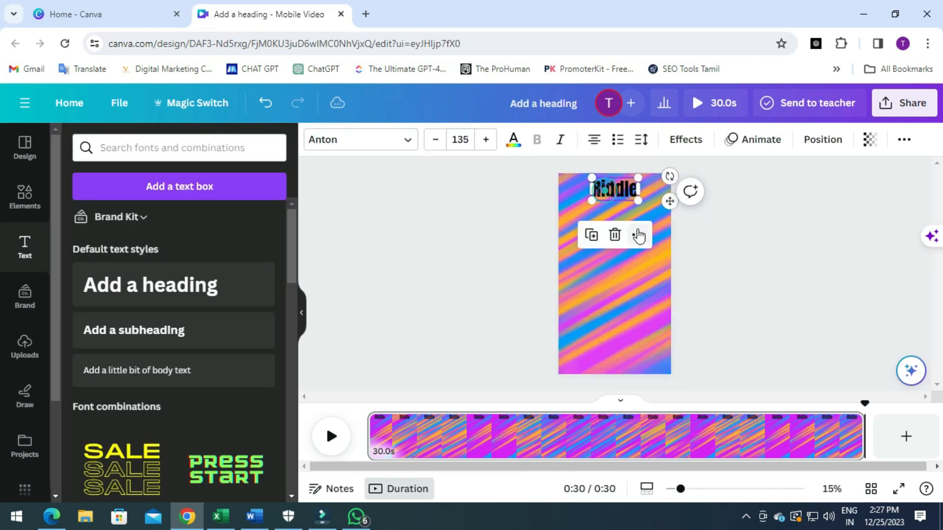
{"action": "left_click", "coordinate": [784, 248]}
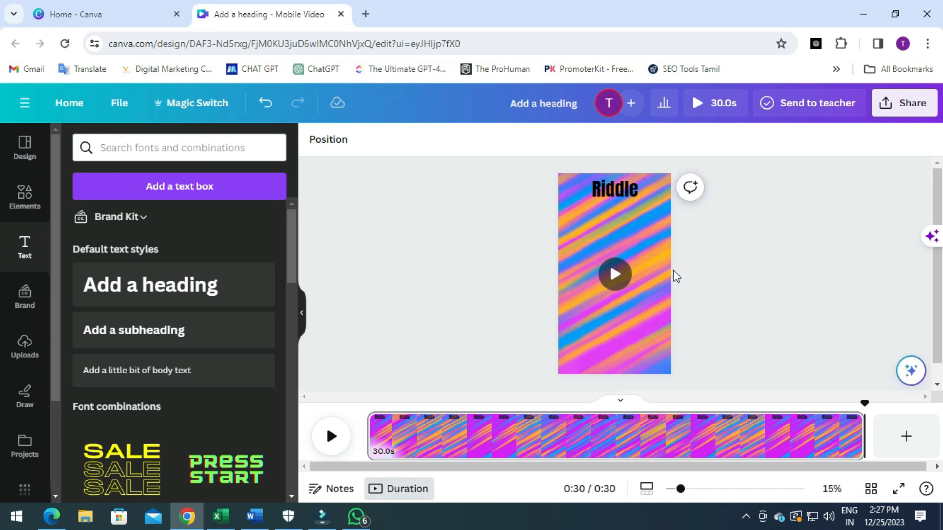
Add a subheading and replace its text with the hook "Can you solve this?" copied from cell B2 of the Excel riddle sheet.
{"action": "left_click", "coordinate": [24, 246]}
{"action": "left_click", "coordinate": [179, 330]}
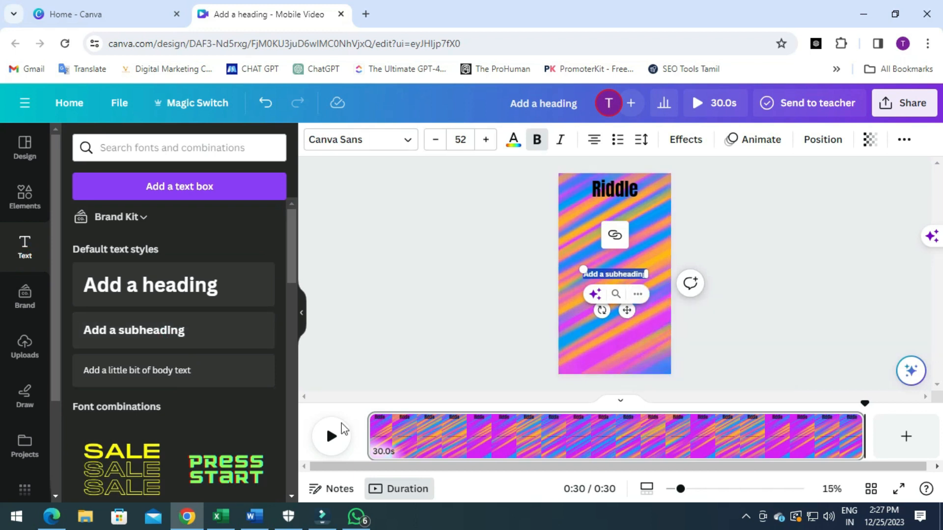
{"action": "left_click", "coordinate": [224, 517]}
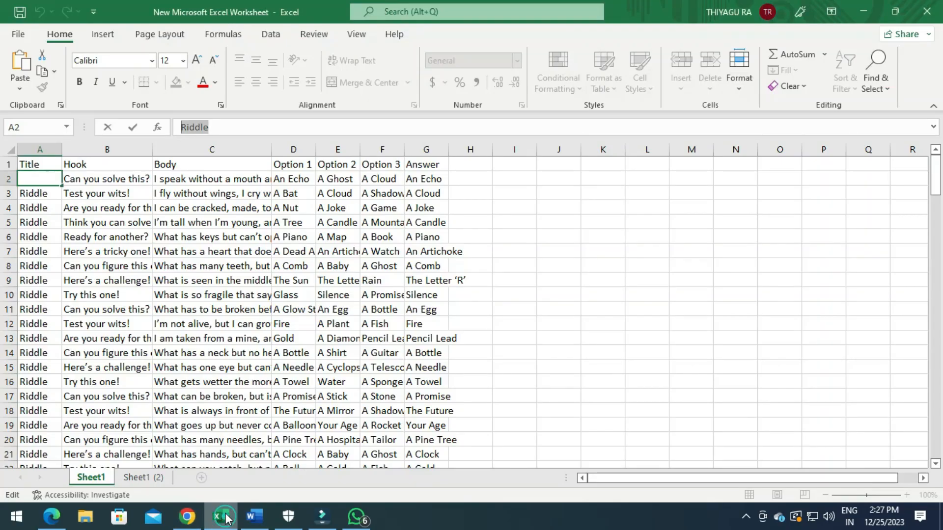
{"action": "left_click", "coordinate": [75, 181]}
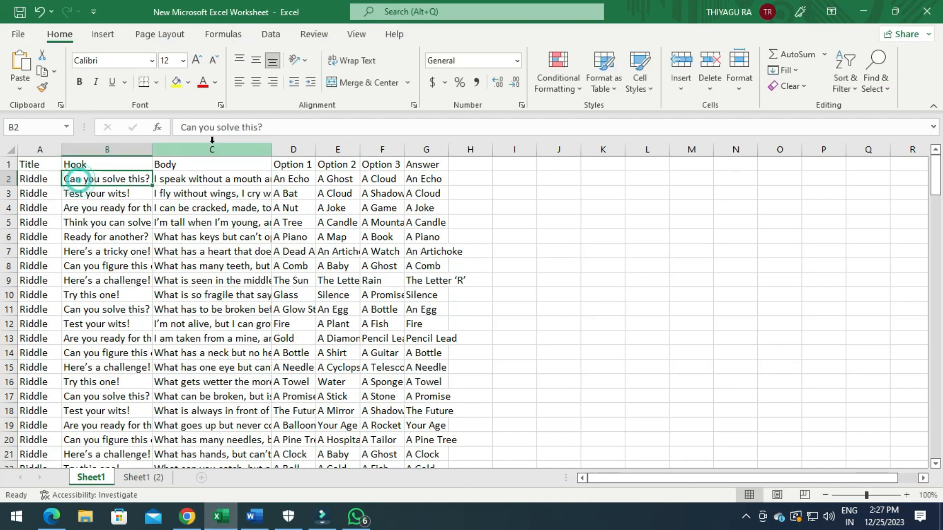
{"action": "left_click_drag", "start_coordinate": [273, 129], "coordinate": [177, 130]}
{"action": "key", "text": "ctrl+c"}
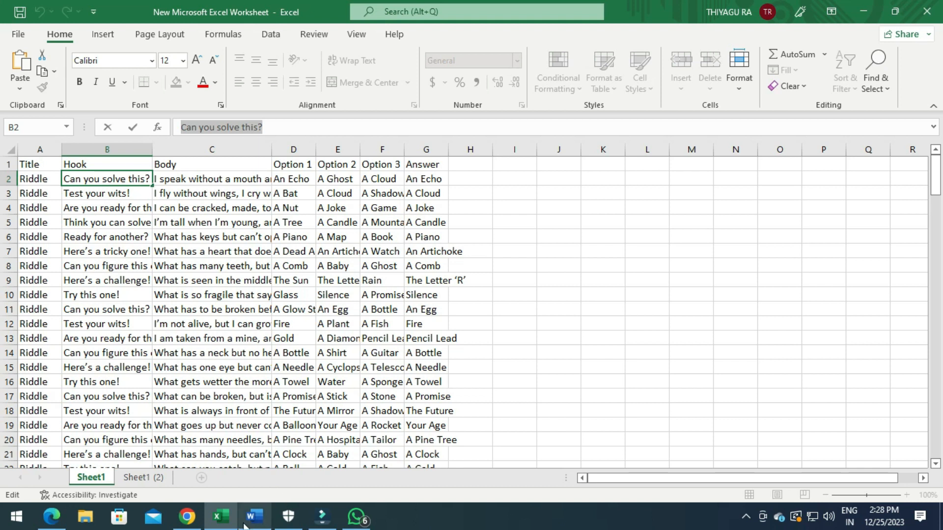
{"action": "left_click", "coordinate": [187, 516]}
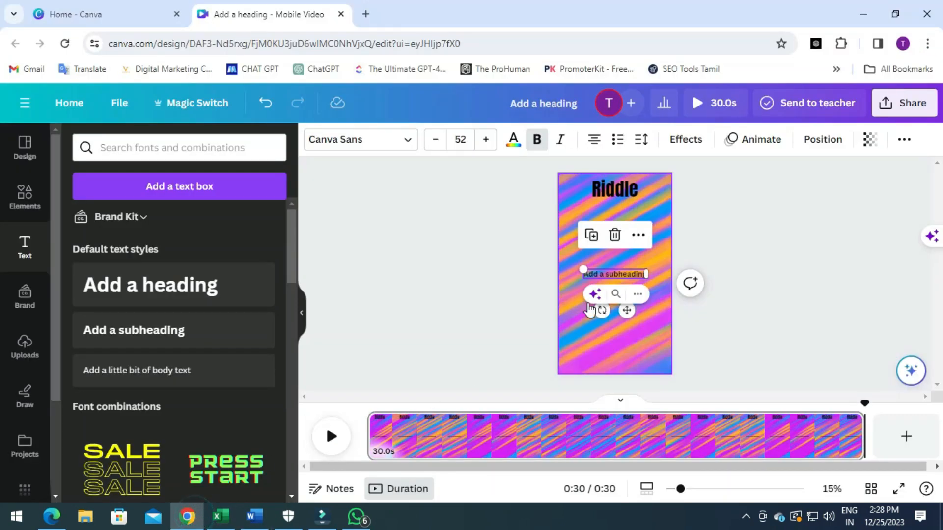
{"action": "key", "text": "ctrl+v"}
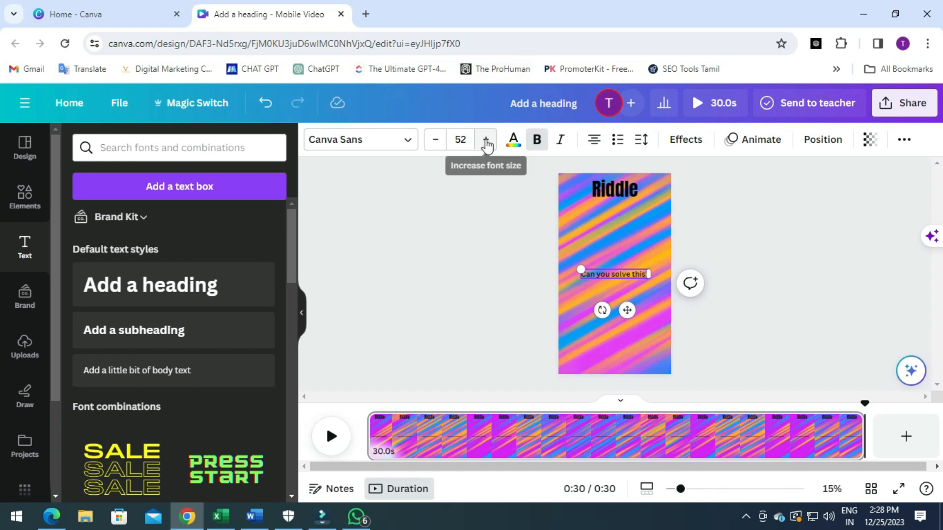
Set the "Can you solve this?" text to the Anton font at size 98.
{"action": "left_click", "coordinate": [410, 143]}
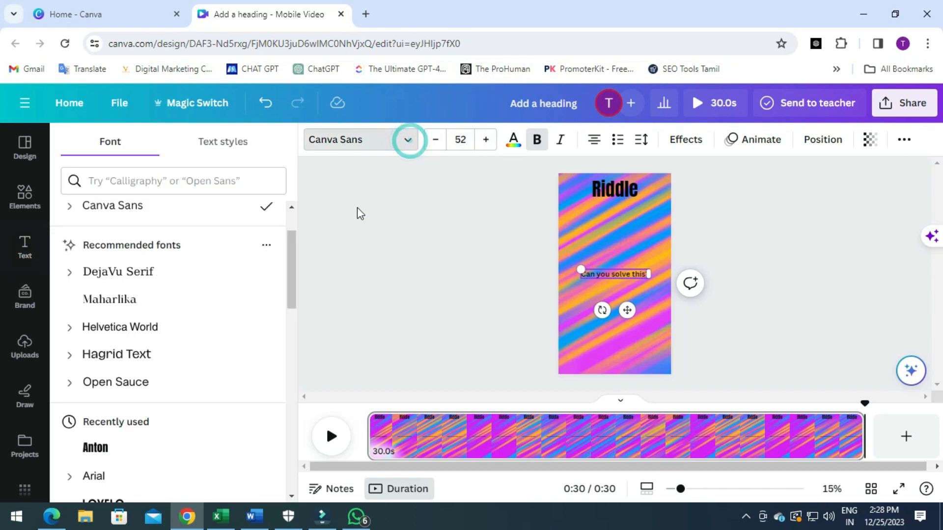
{"action": "scroll", "coordinate": [151, 421], "scroll_direction": "down", "scroll_amount": 3}
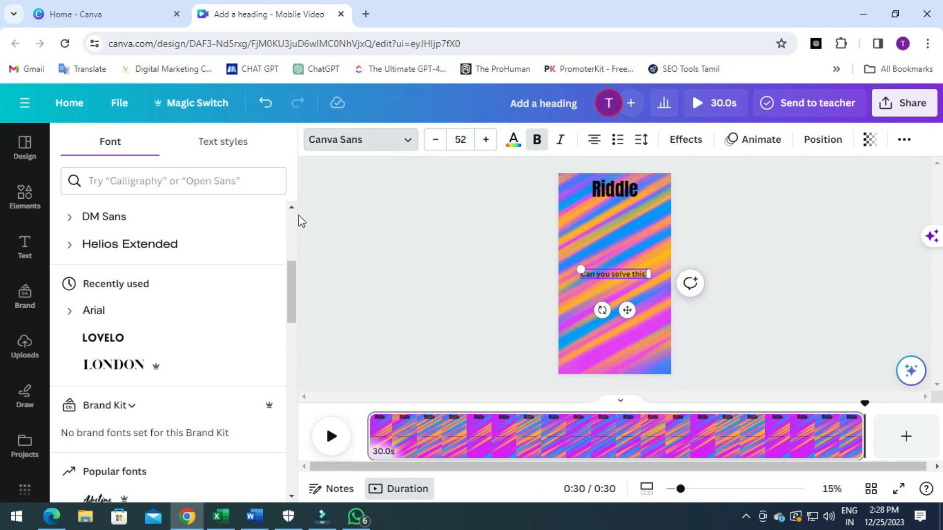
{"action": "scroll", "coordinate": [168, 273], "scroll_direction": "up", "scroll_amount": 5}
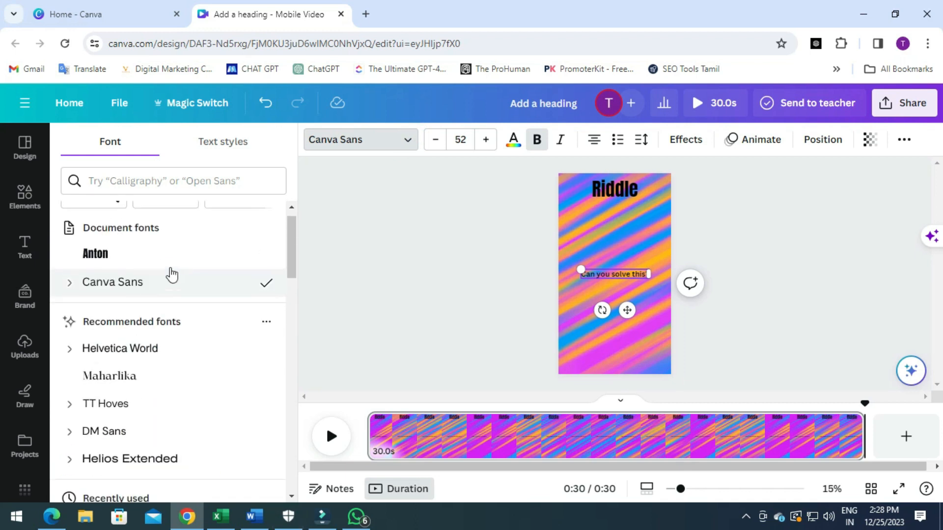
{"action": "left_click", "coordinate": [98, 274]}
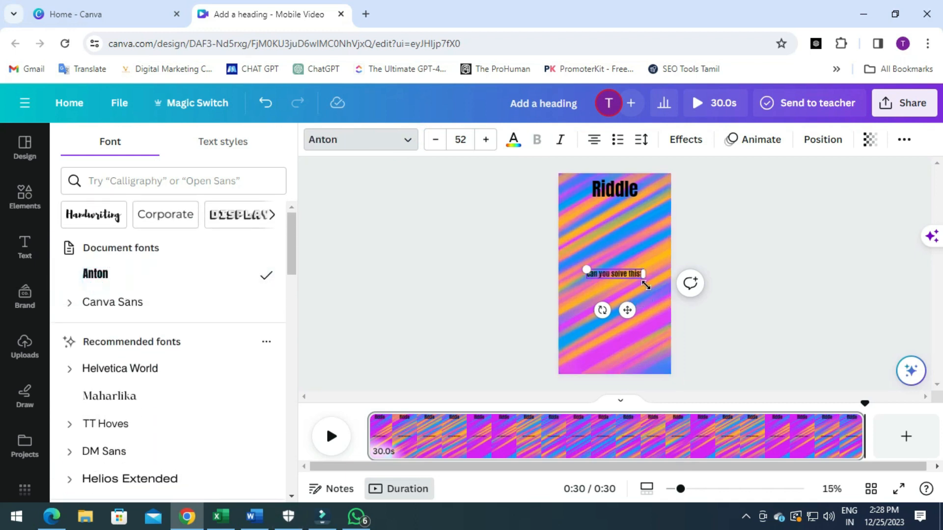
{"action": "left_click", "coordinate": [485, 140]}
{"action": "left_click", "coordinate": [486, 140]}
{"action": "left_click", "coordinate": [486, 140]}
{"action": "left_click", "coordinate": [486, 140]}
{"action": "left_click", "coordinate": [485, 140]}
{"action": "left_click", "coordinate": [485, 140]}
{"action": "left_click", "coordinate": [485, 140]}
{"action": "left_click", "coordinate": [486, 140]}
{"action": "left_click", "coordinate": [486, 140]}
{"action": "left_click", "coordinate": [486, 140]}
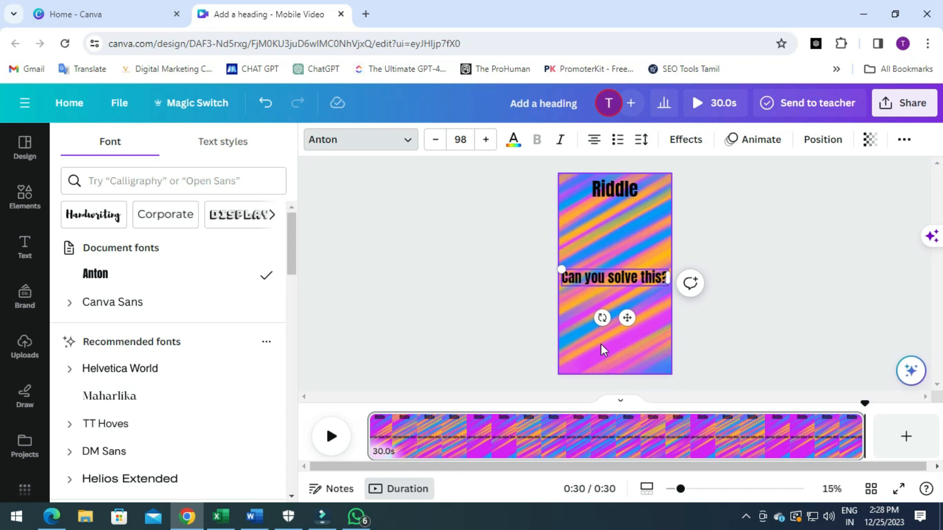
{"action": "left_click", "coordinate": [770, 249]}
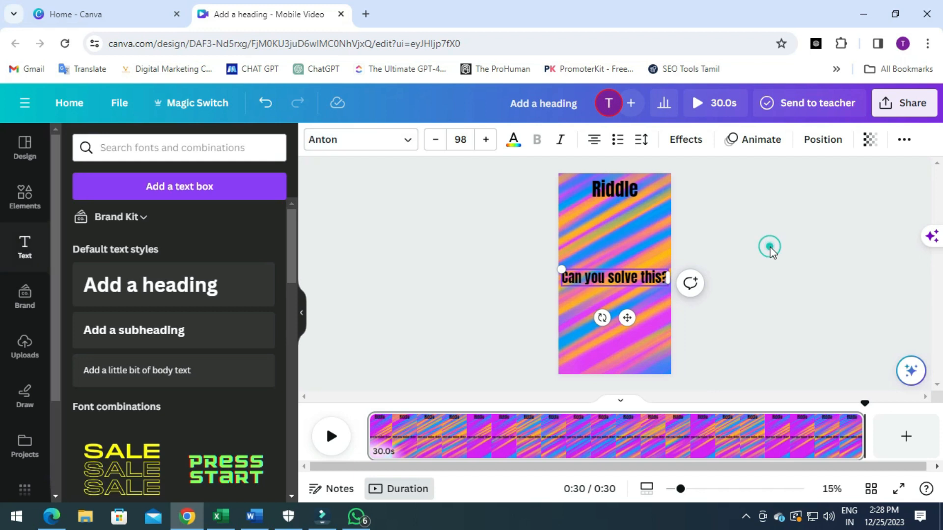
Apply the Background text effect to the Riddle heading and set the background colour to white.
{"action": "left_click", "coordinate": [619, 190]}
{"action": "left_click", "coordinate": [701, 141]}
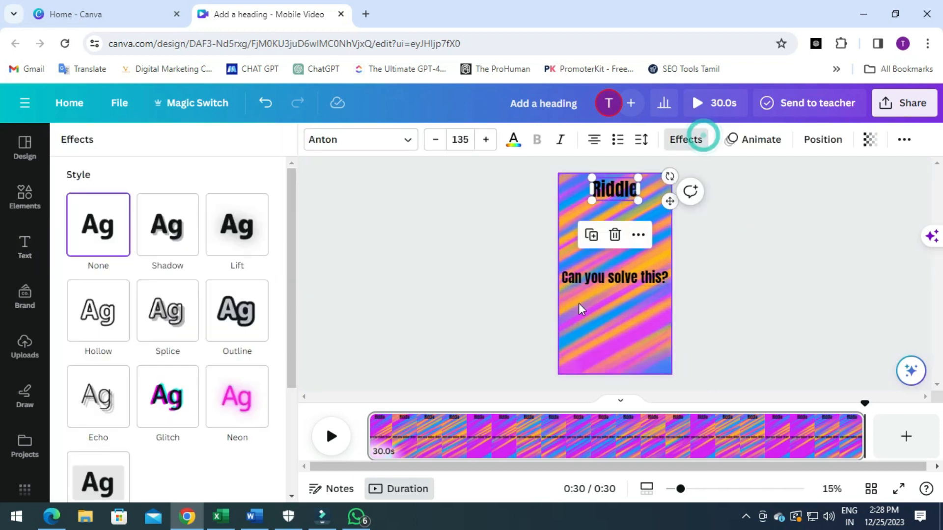
{"action": "scroll", "coordinate": [140, 421], "scroll_direction": "down", "scroll_amount": 2}
{"action": "left_click", "coordinate": [104, 417]}
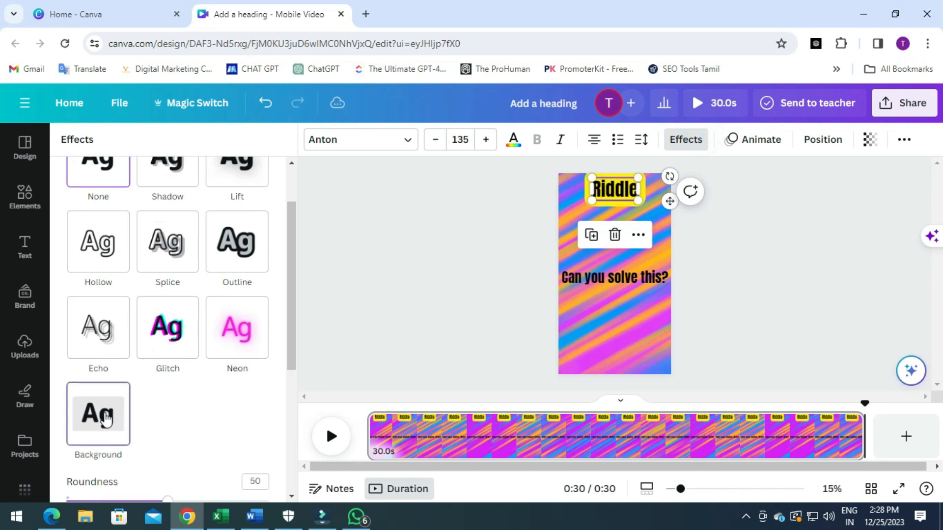
{"action": "scroll", "coordinate": [107, 418], "scroll_direction": "down", "scroll_amount": 4}
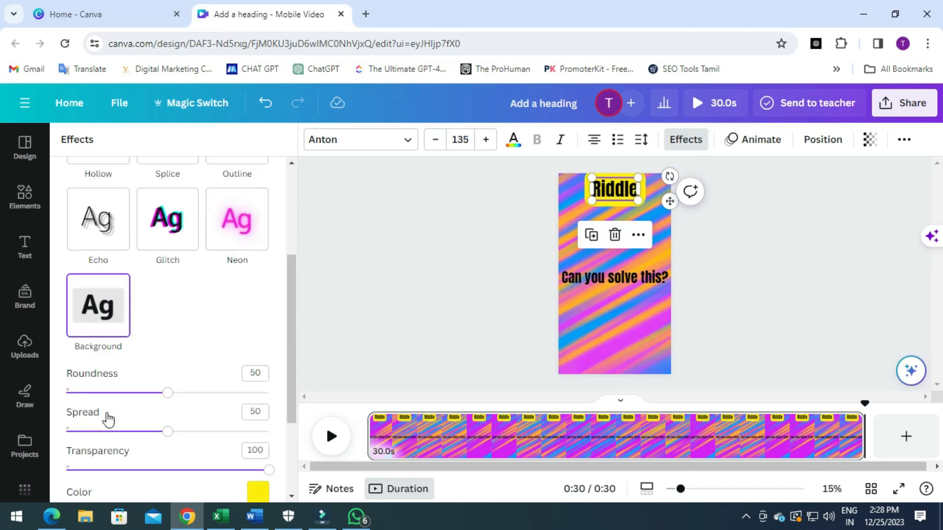
{"action": "left_click", "coordinate": [259, 393]}
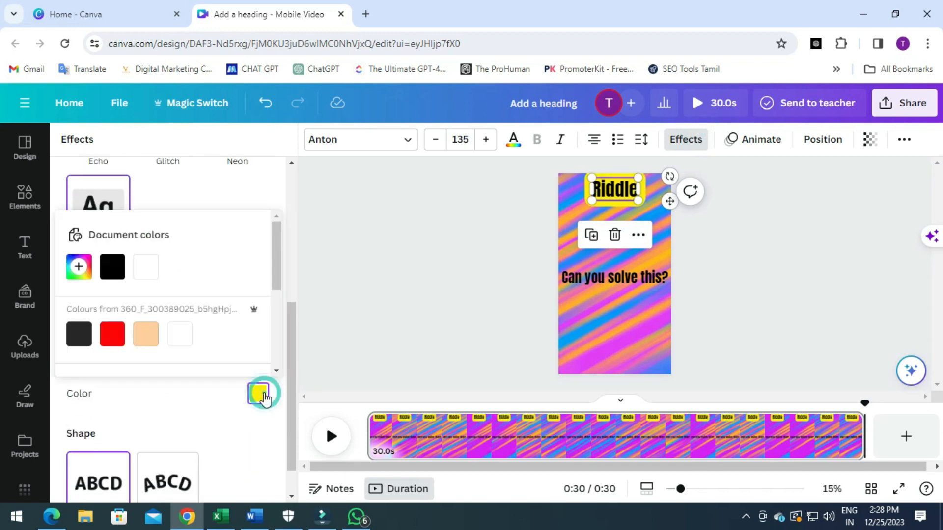
{"action": "left_click", "coordinate": [146, 273]}
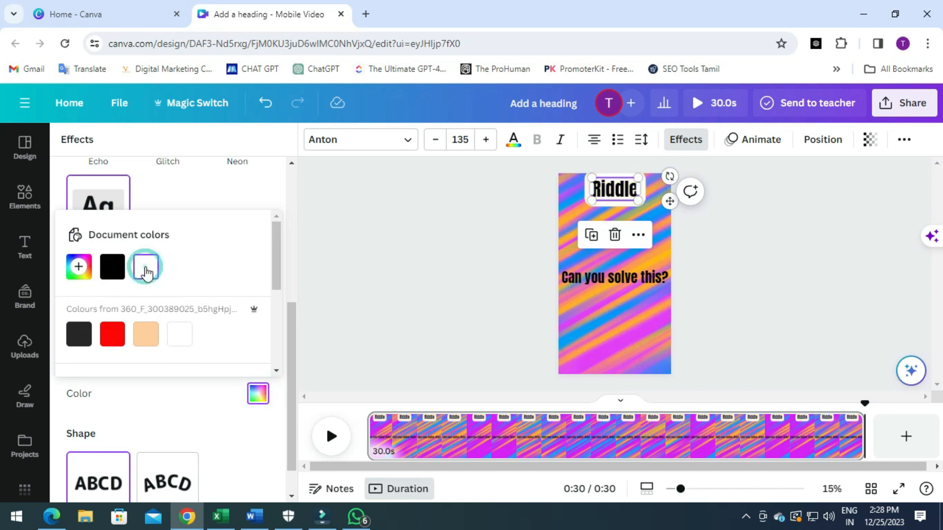
Give the "Can you solve this?" text a white background with the Background text effect.
{"action": "left_click", "coordinate": [600, 276]}
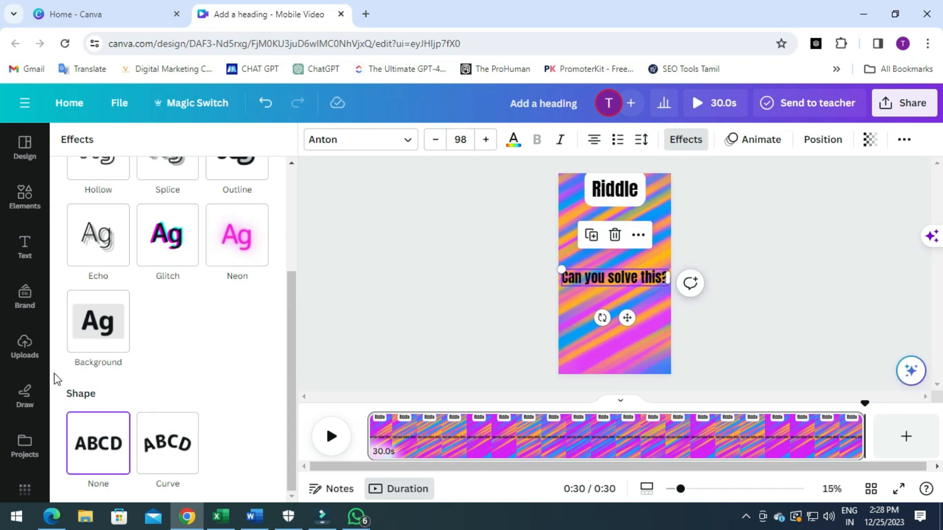
{"action": "left_click", "coordinate": [84, 326]}
{"action": "scroll", "coordinate": [246, 447], "scroll_direction": "down", "scroll_amount": 1}
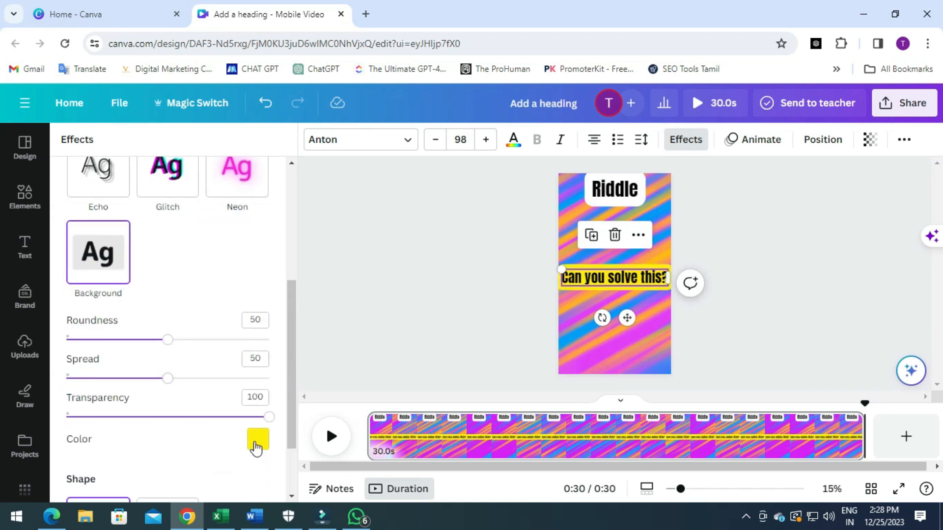
{"action": "left_click", "coordinate": [252, 443]}
{"action": "left_click", "coordinate": [180, 380]}
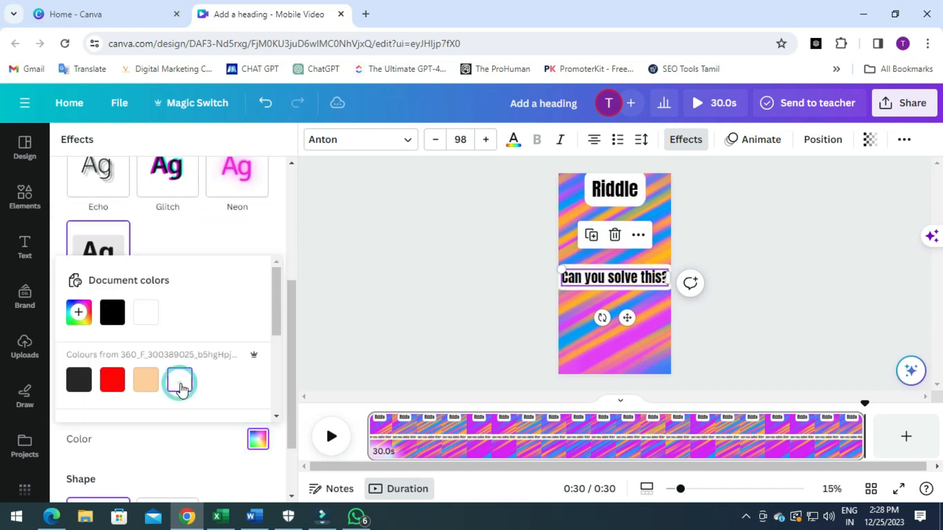
Change the text colour of the Riddle heading to red.
{"action": "left_click", "coordinate": [614, 194]}
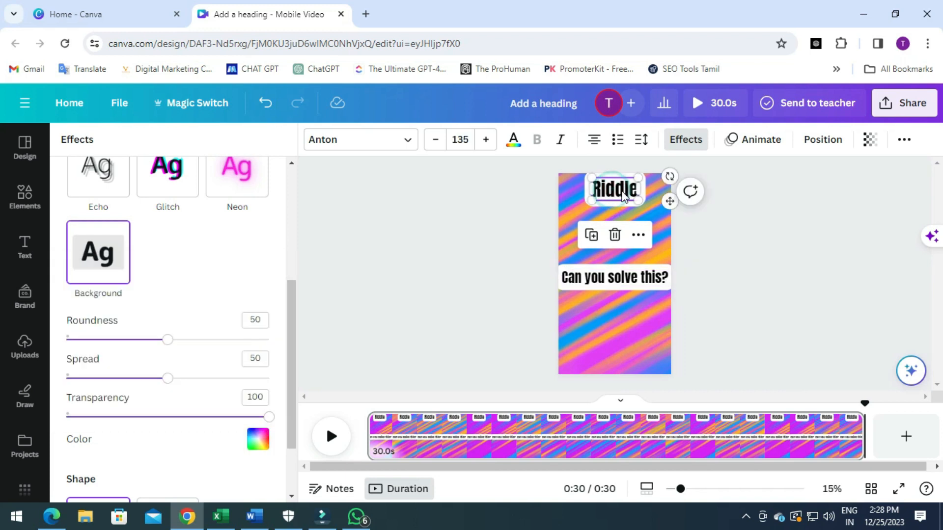
{"action": "double_click", "coordinate": [599, 189]}
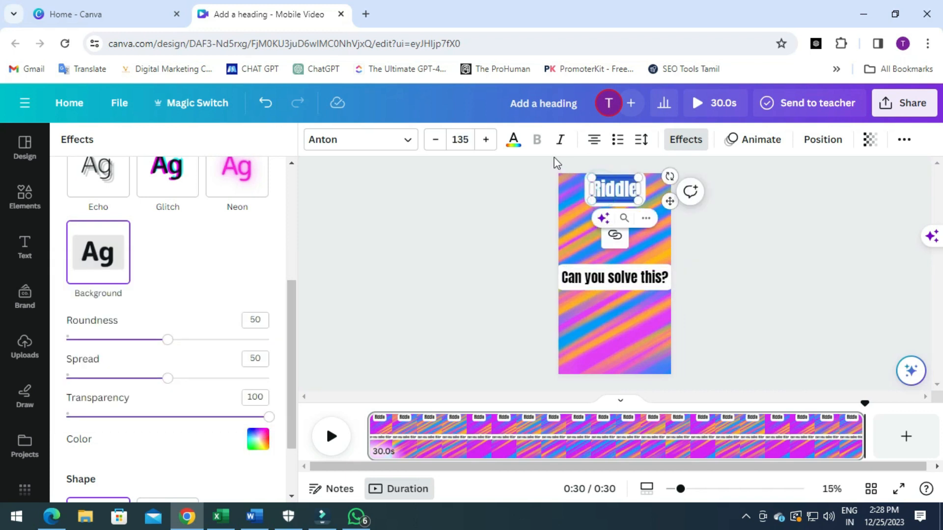
{"action": "left_click", "coordinate": [514, 143]}
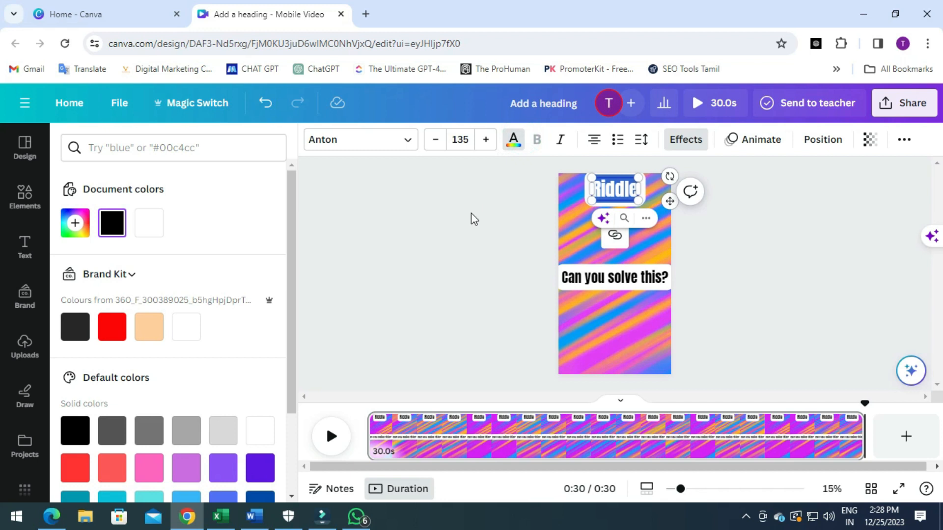
{"action": "left_click", "coordinate": [112, 327]}
Change the text colour of the whole "Can you solve this?" line to red.
{"action": "left_click", "coordinate": [617, 279]}
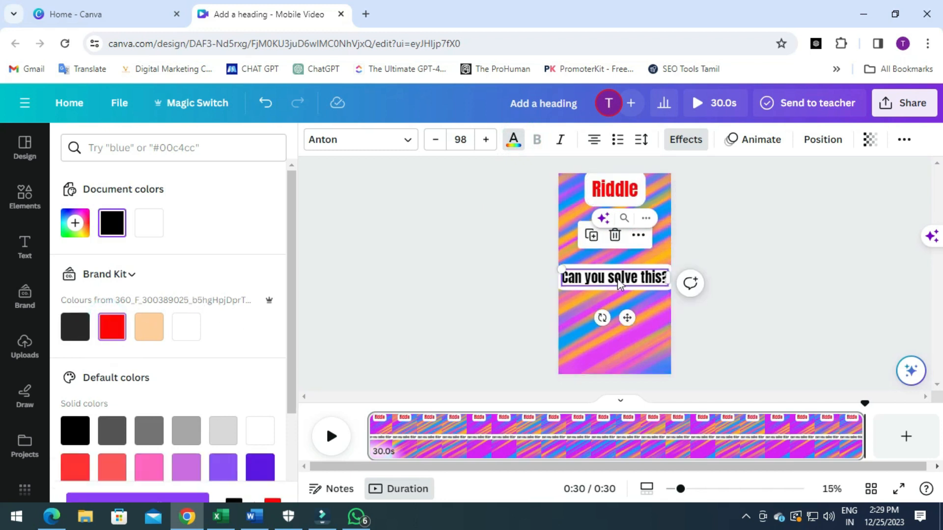
{"action": "double_click", "coordinate": [627, 279]}
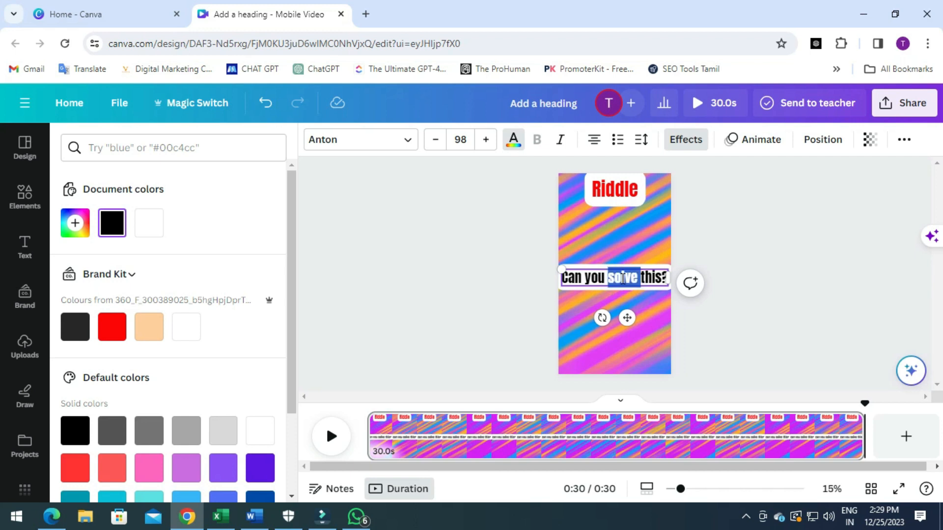
{"action": "left_click", "coordinate": [576, 278]}
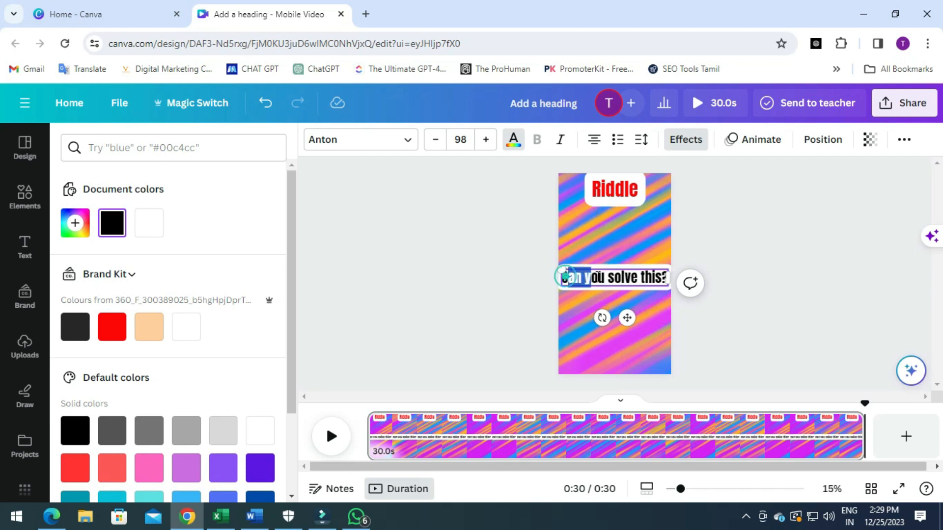
{"action": "left_click_drag", "start_coordinate": [565, 277], "coordinate": [660, 276]}
{"action": "left_click", "coordinate": [570, 278]}
{"action": "left_click_drag", "start_coordinate": [564, 279], "coordinate": [670, 277]}
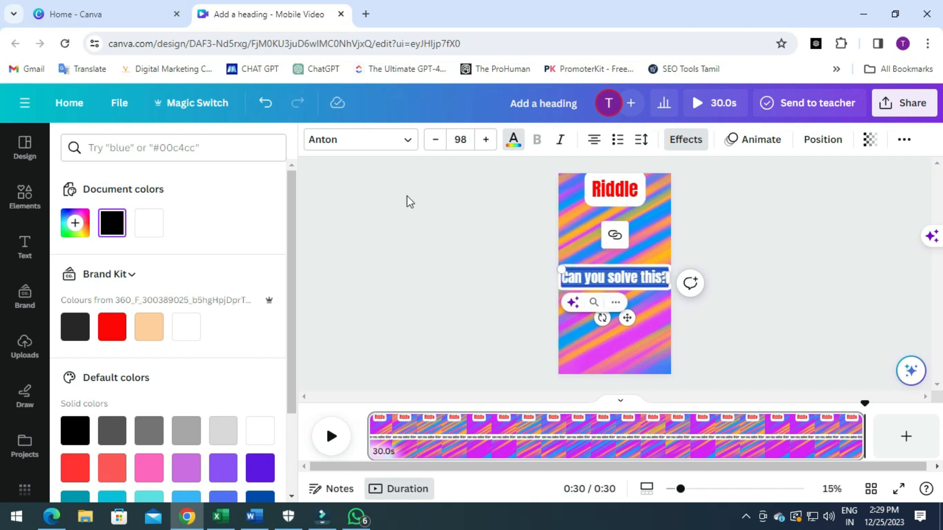
{"action": "left_click", "coordinate": [517, 143]}
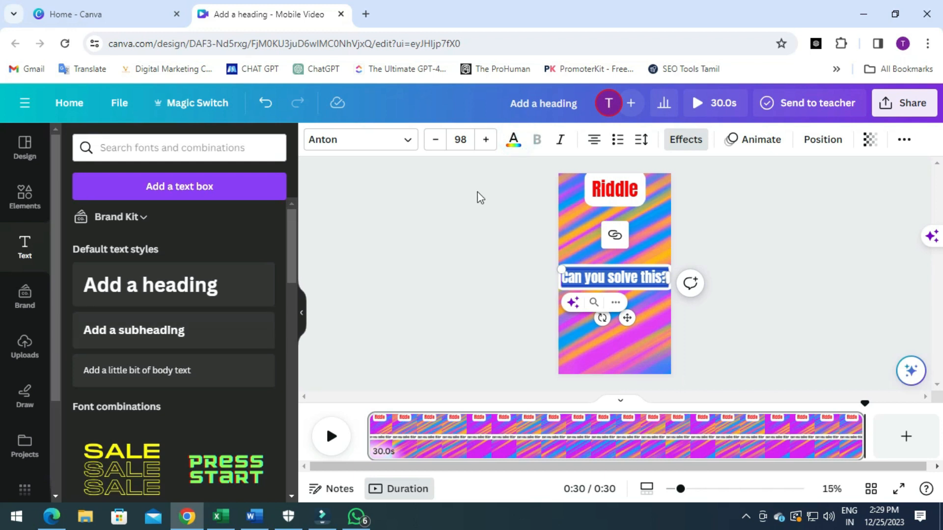
{"action": "left_click", "coordinate": [514, 143]}
{"action": "left_click", "coordinate": [146, 218]}
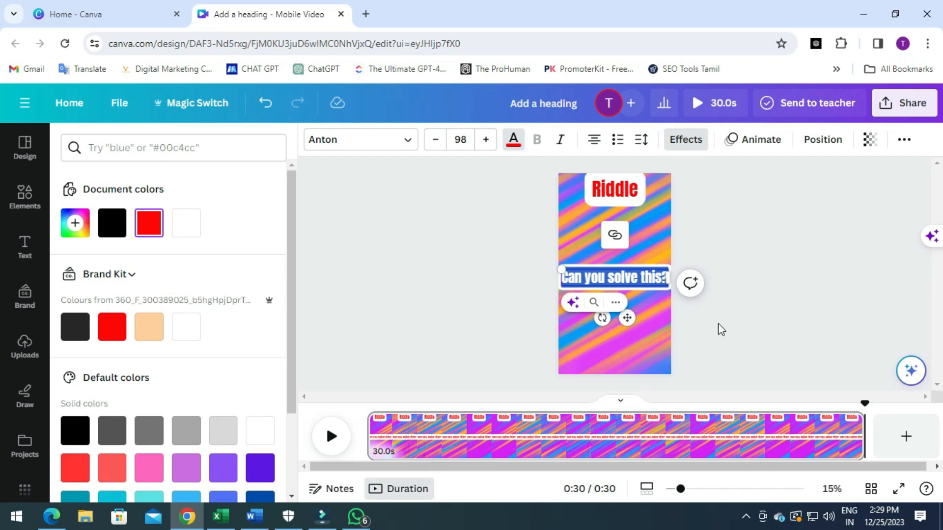
{"action": "left_click", "coordinate": [750, 219]}
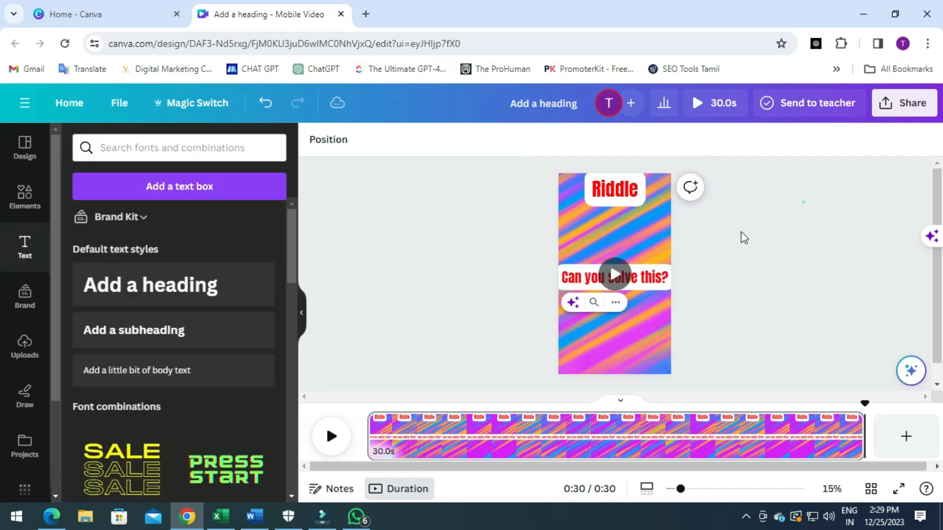
{"action": "left_click", "coordinate": [803, 202]}
Show the Riddle heading's timing and shorten it to the first 5.0 seconds of the video.
{"action": "left_click", "coordinate": [637, 221]}
{"action": "left_click", "coordinate": [619, 195]}
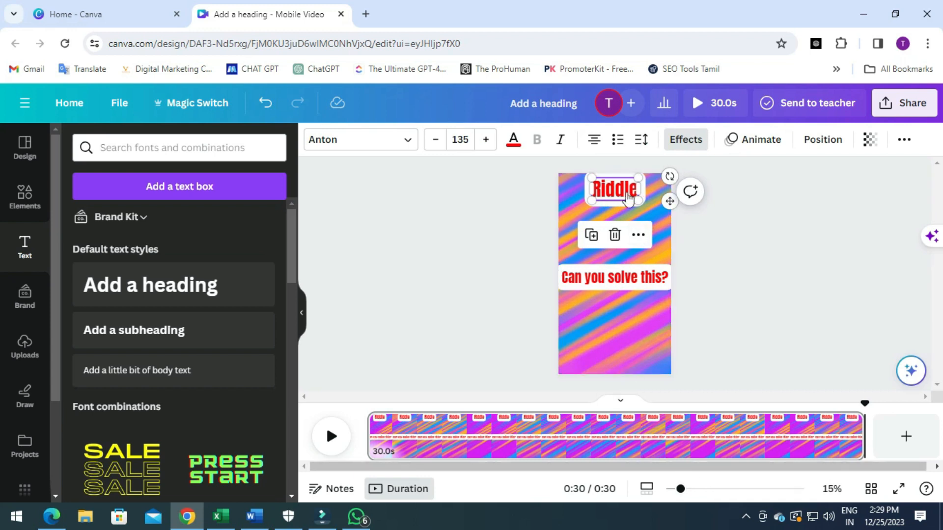
{"action": "right_click", "coordinate": [628, 198]}
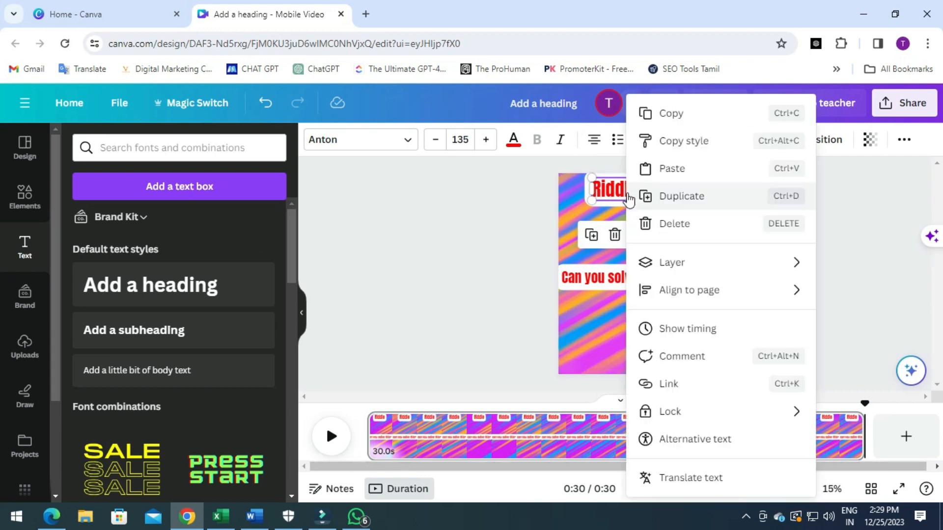
{"action": "left_click", "coordinate": [679, 337]}
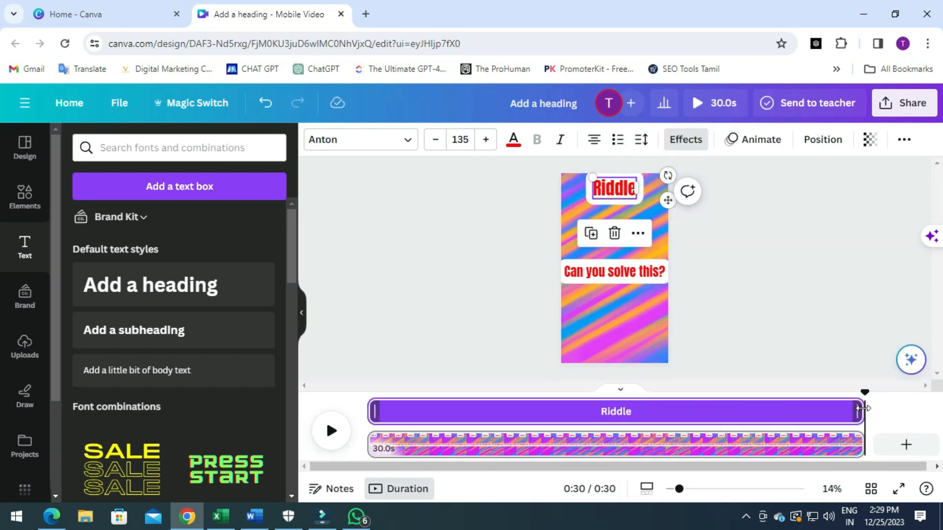
{"action": "left_click_drag", "start_coordinate": [845, 409], "coordinate": [446, 413]}
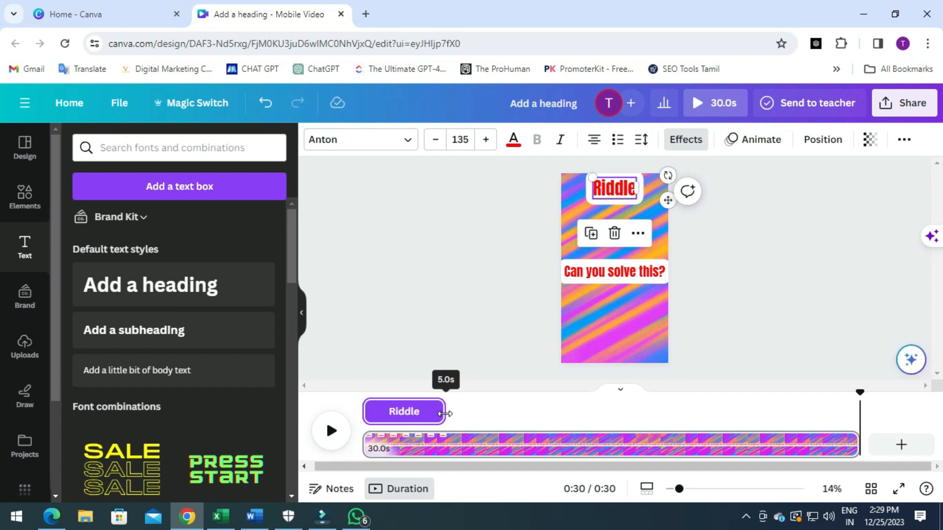
Shorten the timing of the "Can you solve this?" text to the first 5.0 seconds.
{"action": "left_click", "coordinate": [575, 279]}
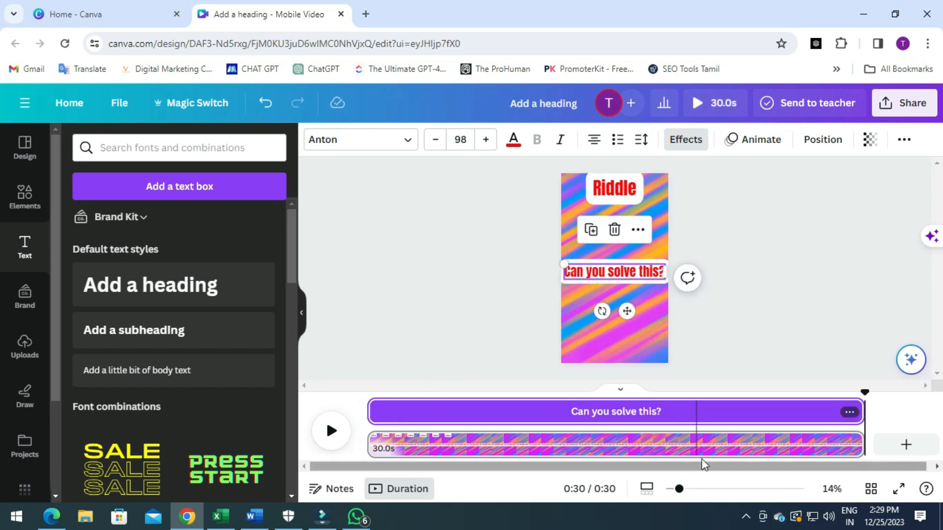
{"action": "left_click_drag", "start_coordinate": [860, 411], "coordinate": [444, 437]}
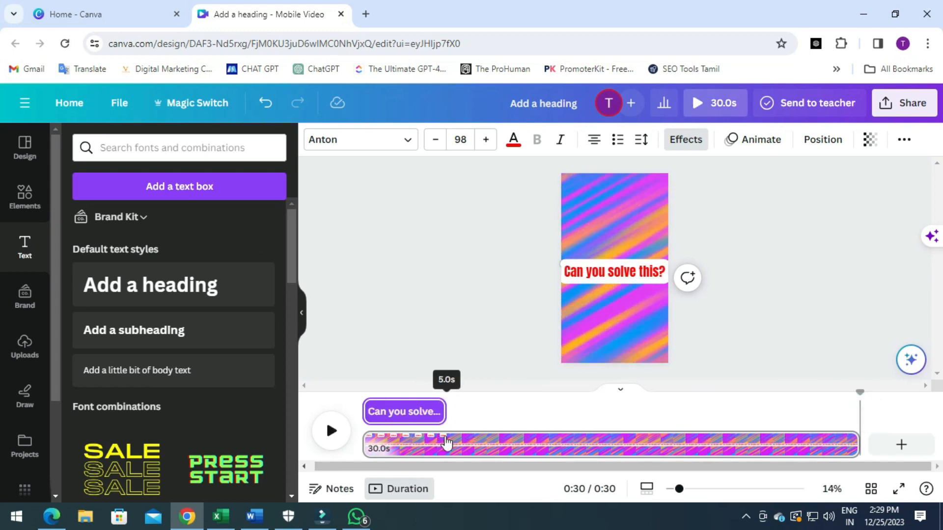
{"action": "left_click", "coordinate": [779, 322]}
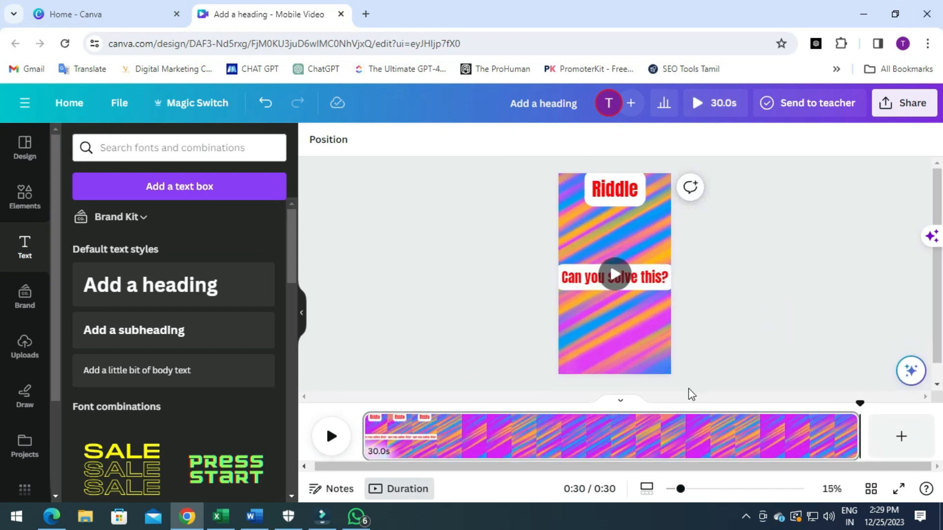
Add a heading just below Riddle and replace its text with the riddle body copied from cell C2 of the Excel riddle sheet.
{"action": "left_click", "coordinate": [201, 292]}
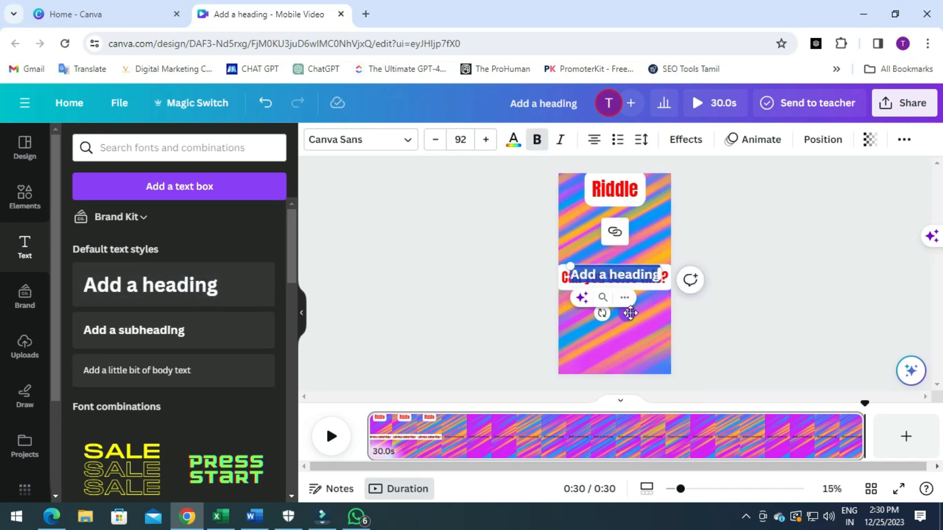
{"action": "left_click_drag", "start_coordinate": [626, 314], "coordinate": [626, 259]}
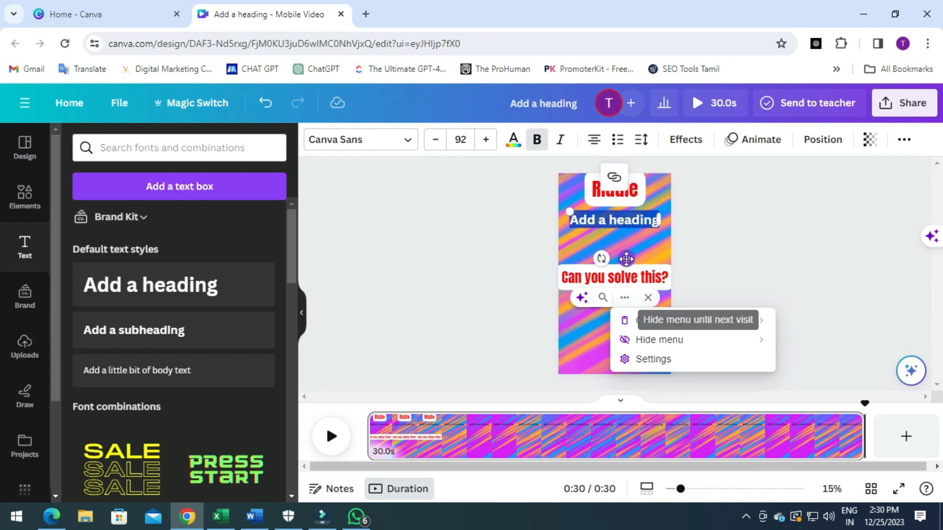
{"action": "left_click", "coordinate": [222, 519]}
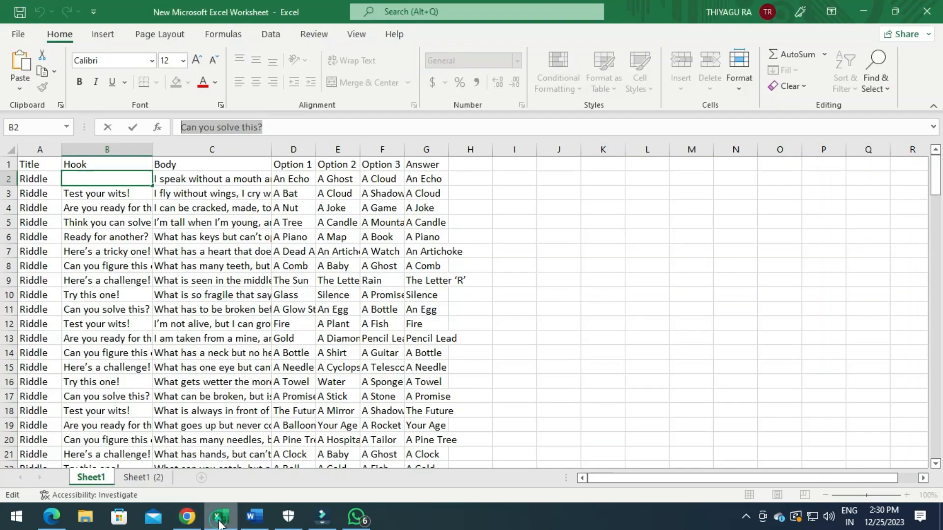
{"action": "left_click", "coordinate": [180, 177]}
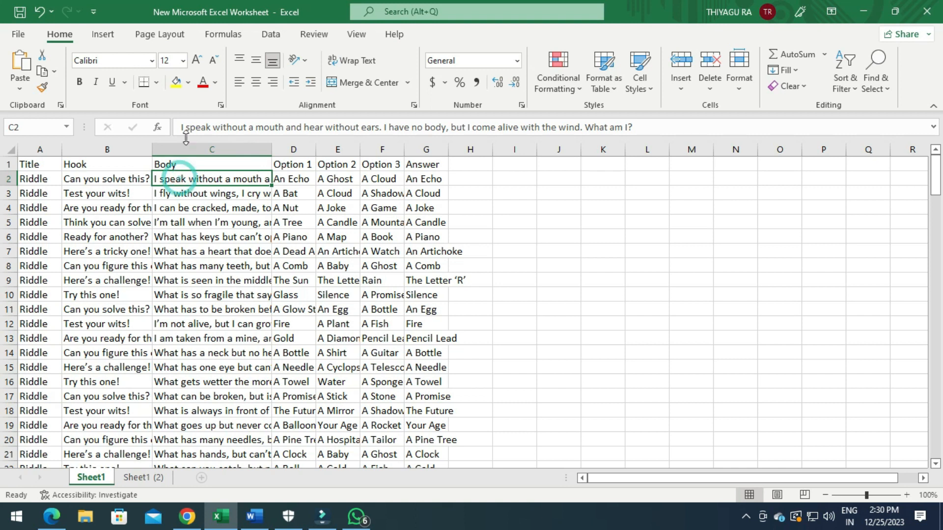
{"action": "left_click_drag", "start_coordinate": [178, 126], "coordinate": [636, 128]}
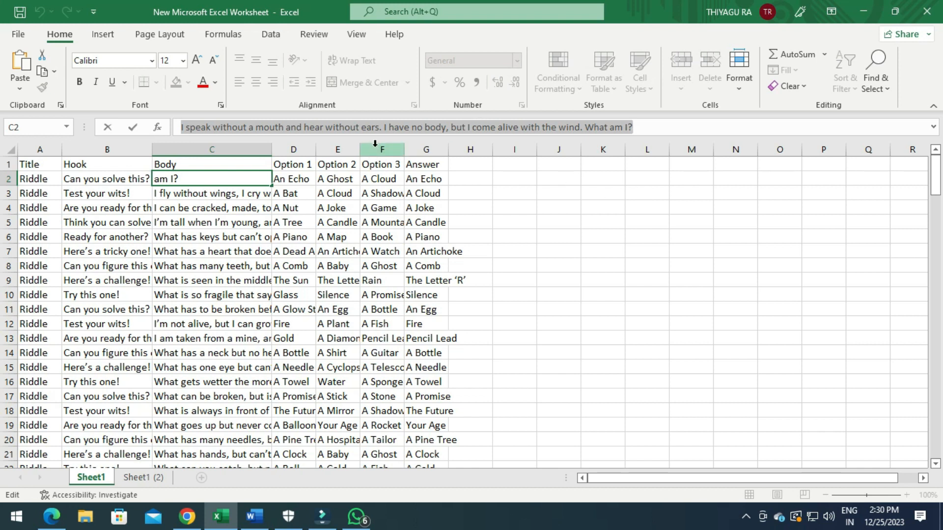
{"action": "right_click", "coordinate": [380, 129]}
{"action": "left_click", "coordinate": [409, 154]}
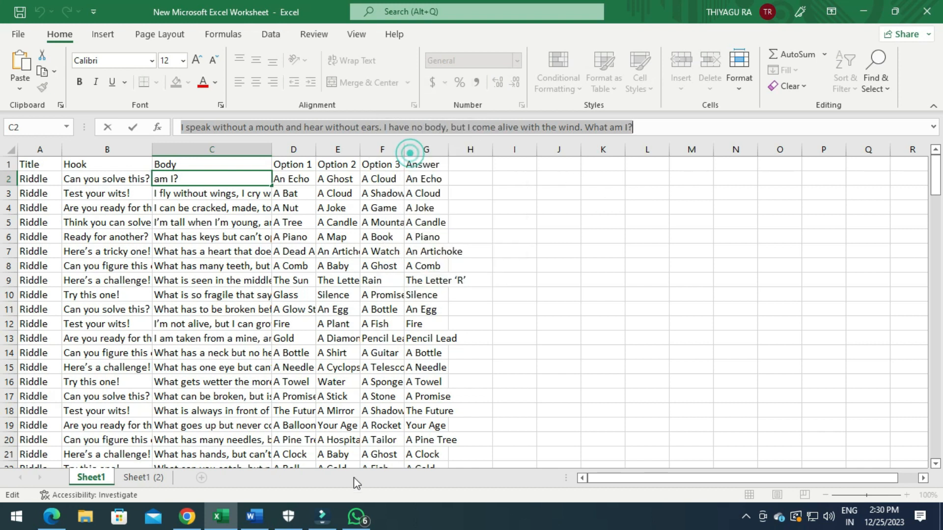
{"action": "left_click", "coordinate": [182, 520]}
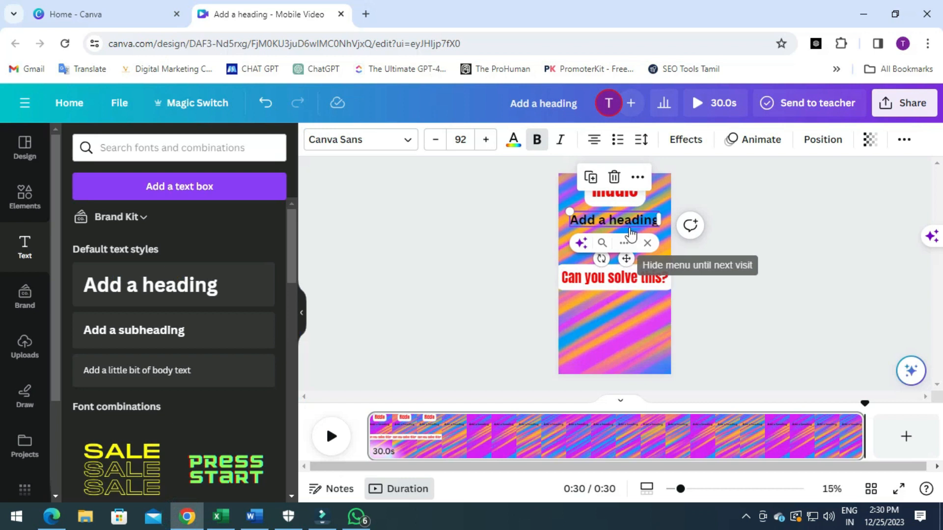
{"action": "left_click", "coordinate": [618, 218]}
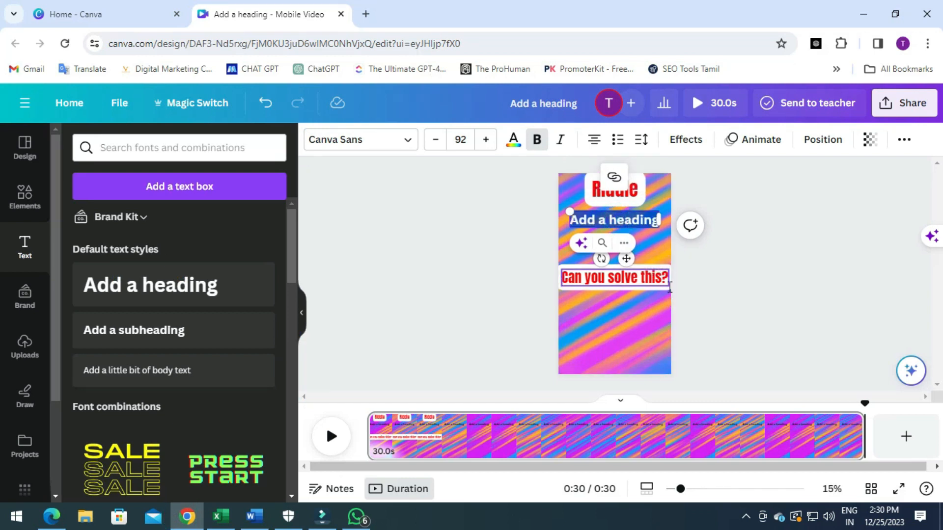
{"action": "key", "text": "ctrl+v"}
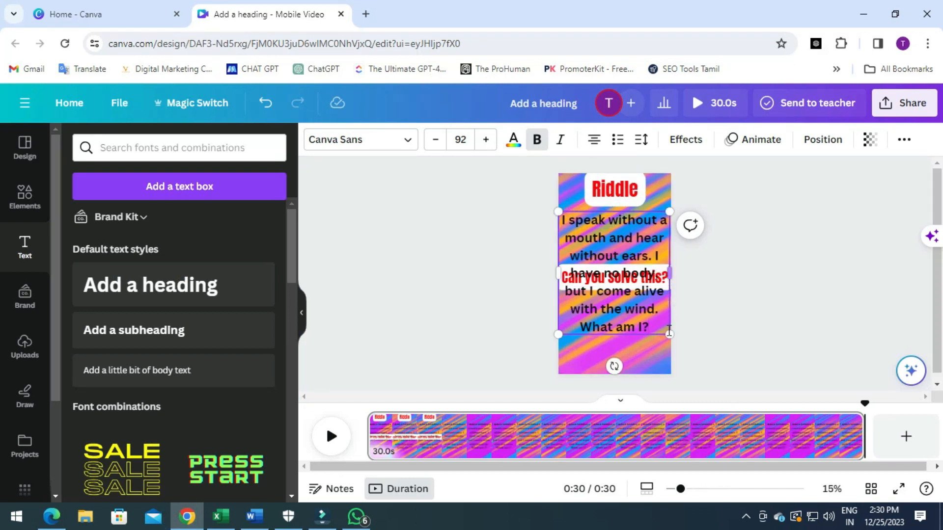
Shrink the riddle body text, set its font size to 60.5 and change its font to Anton.
{"action": "left_click_drag", "start_coordinate": [668, 336], "coordinate": [669, 228]}
{"action": "double_click", "coordinate": [617, 229]}
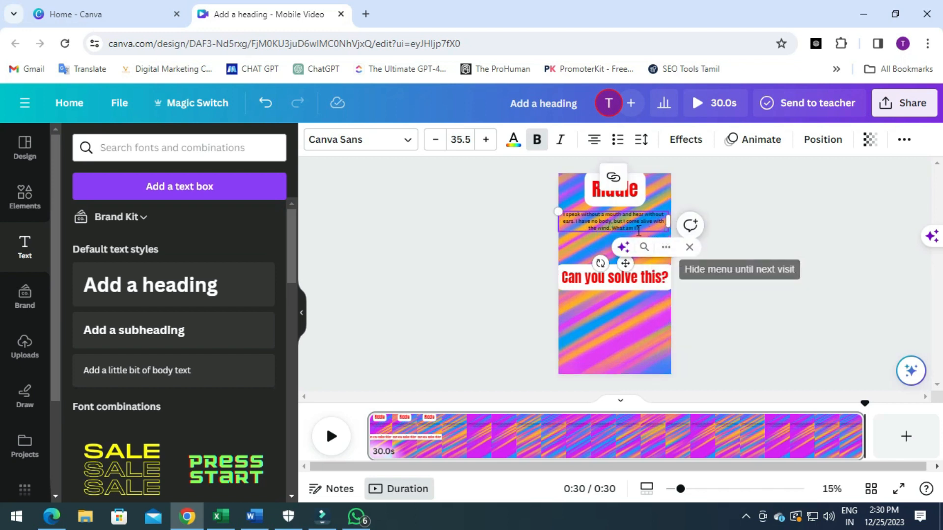
{"action": "left_click", "coordinate": [637, 230]}
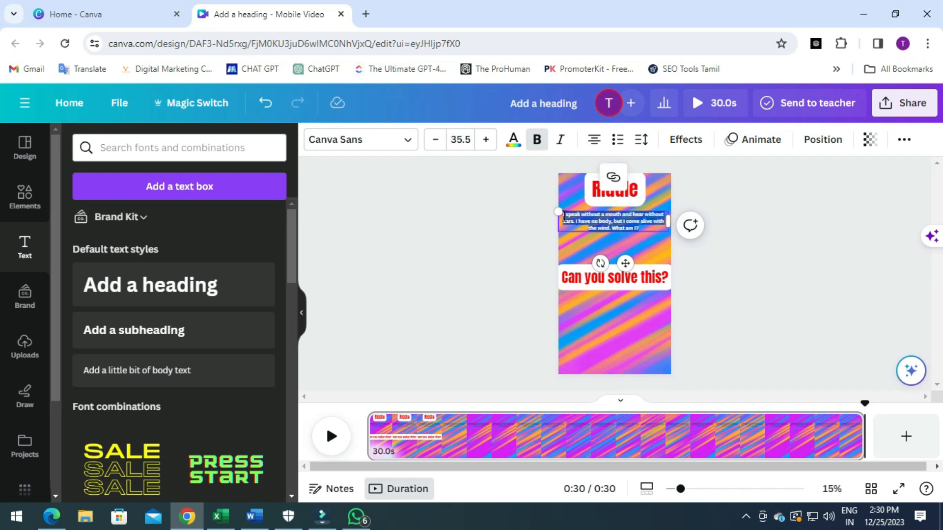
{"action": "left_click", "coordinate": [486, 140]}
{"action": "left_click", "coordinate": [486, 141]}
{"action": "left_click", "coordinate": [486, 140]}
{"action": "left_click", "coordinate": [486, 140]}
{"action": "left_click", "coordinate": [486, 140]}
{"action": "left_click", "coordinate": [486, 140]}
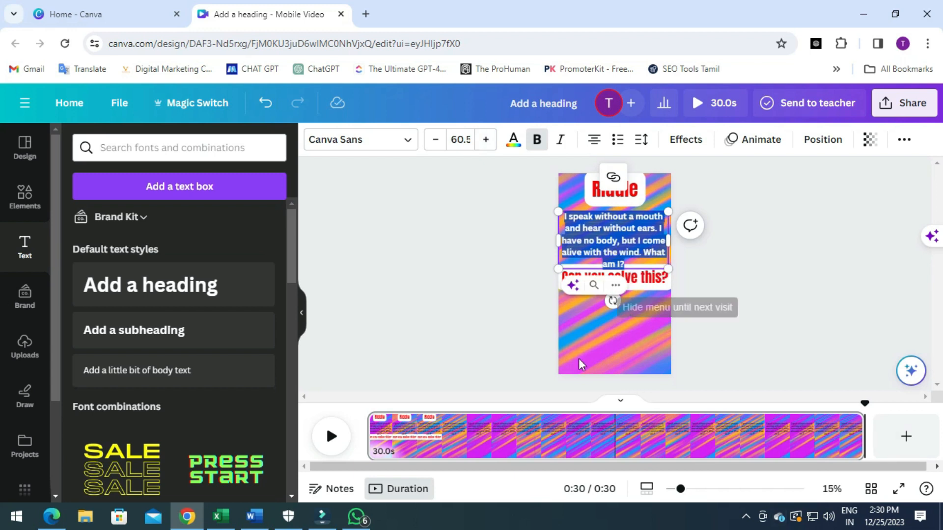
{"action": "left_click", "coordinate": [407, 141]}
{"action": "left_click", "coordinate": [95, 274]}
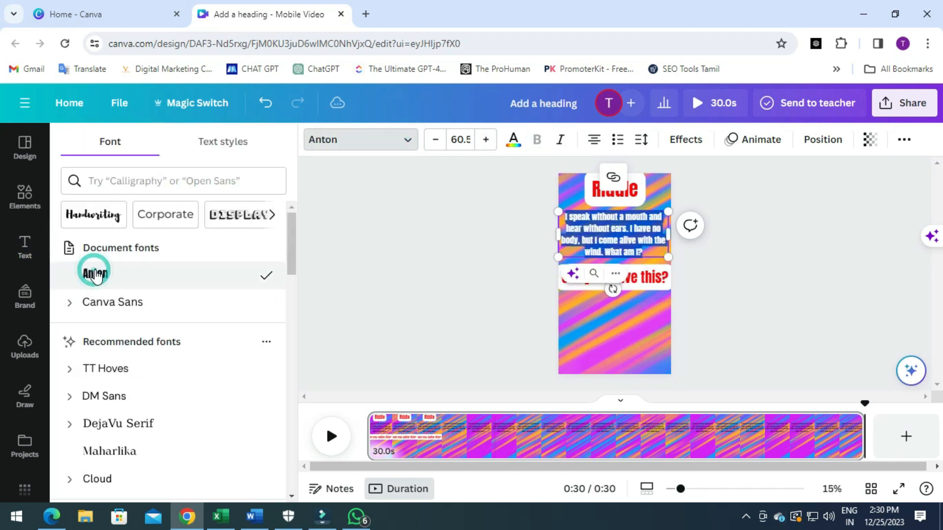
Apply the Background effect to the riddle body text and set the background colour to white.
{"action": "left_click", "coordinate": [686, 142]}
{"action": "scroll", "coordinate": [170, 469], "scroll_direction": "down", "scroll_amount": 2}
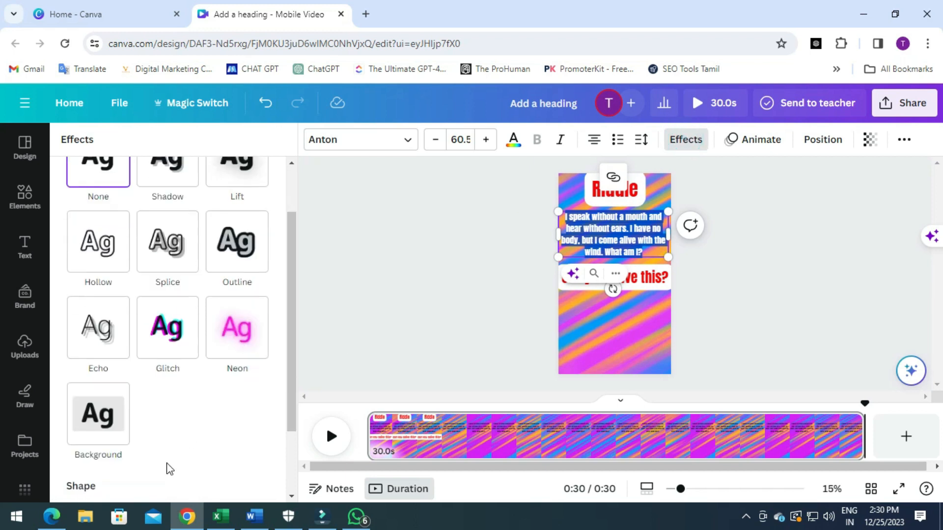
{"action": "left_click", "coordinate": [107, 431]}
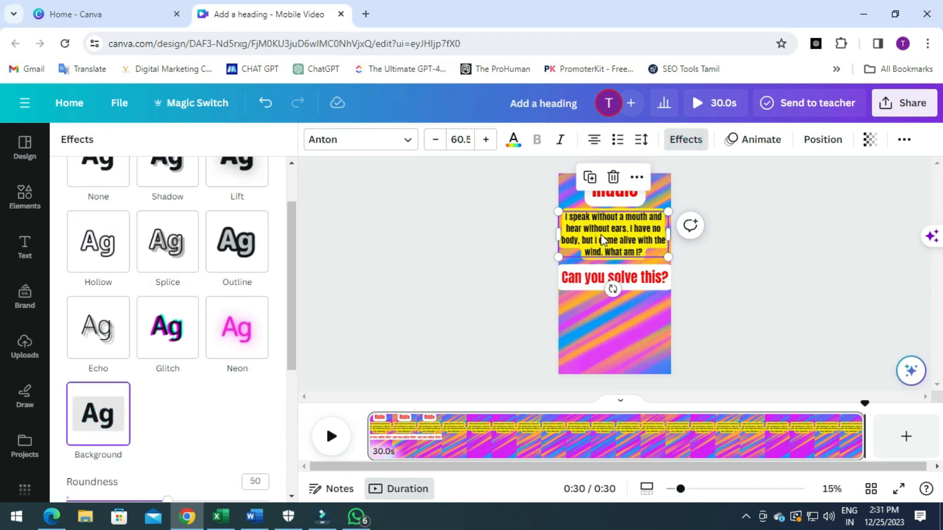
{"action": "scroll", "coordinate": [238, 373], "scroll_direction": "down", "scroll_amount": 5}
{"action": "left_click", "coordinate": [257, 354]}
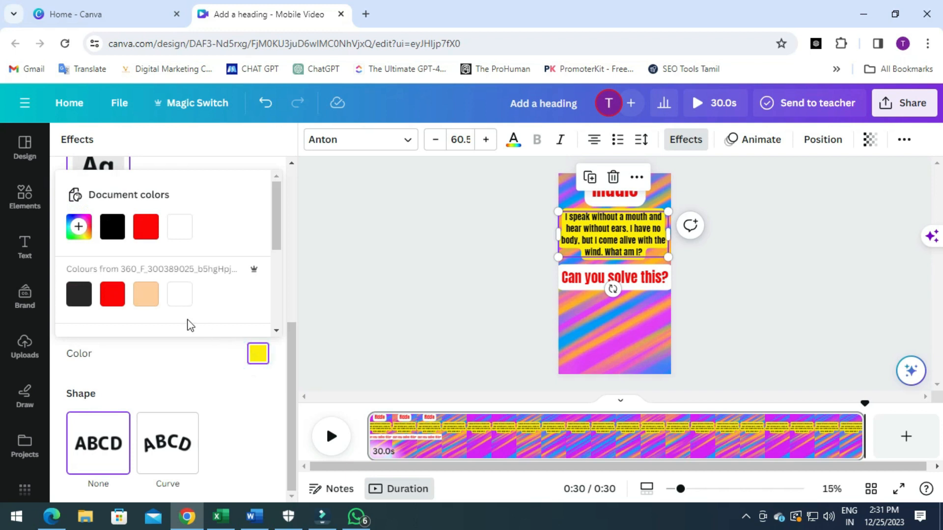
{"action": "left_click", "coordinate": [178, 229]}
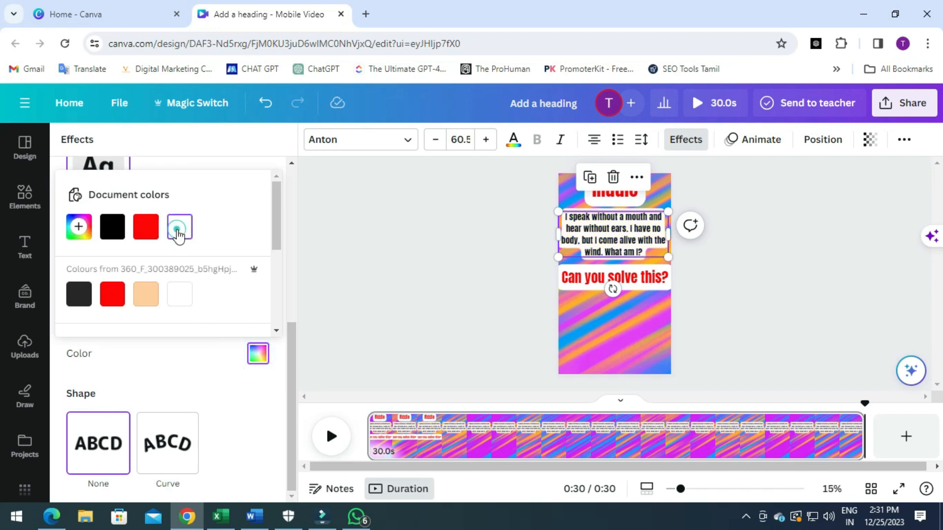
Change the text colour of the whole riddle body to violet.
{"action": "left_click", "coordinate": [637, 251]}
{"action": "left_click_drag", "start_coordinate": [578, 219], "coordinate": [643, 253]}
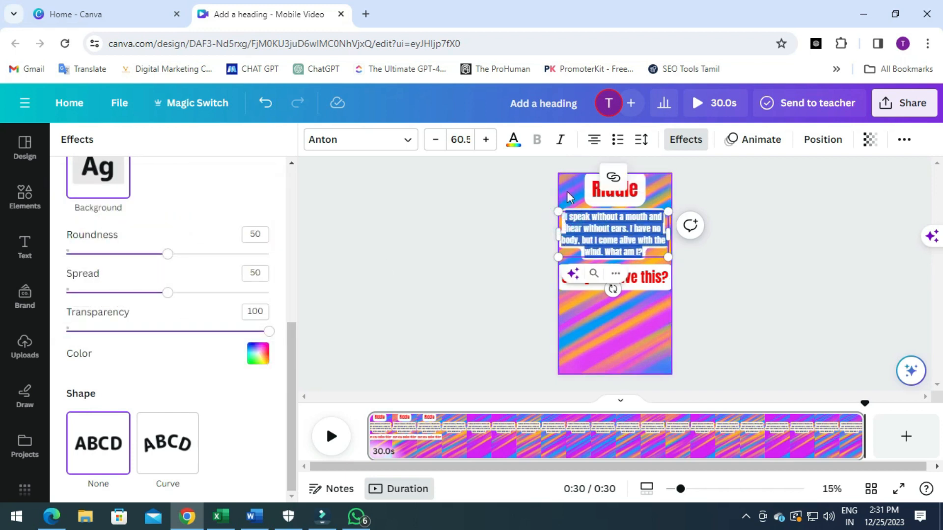
{"action": "left_click", "coordinate": [513, 141]}
{"action": "scroll", "coordinate": [229, 428], "scroll_direction": "down", "scroll_amount": 2}
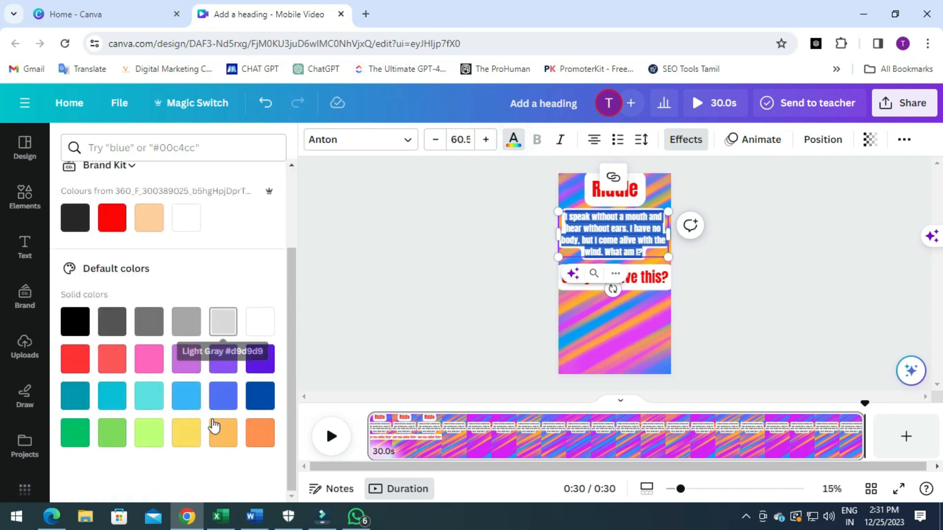
{"action": "left_click", "coordinate": [269, 358]}
{"action": "left_click", "coordinate": [441, 259]}
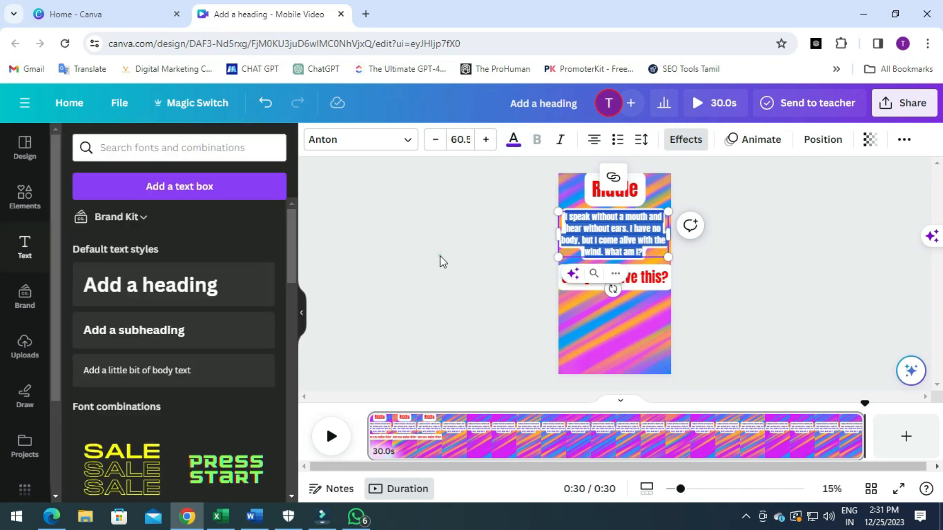
{"action": "left_click", "coordinate": [778, 234]}
Preview the writing animations on the riddle body text and apply the Shift animation.
{"action": "left_click", "coordinate": [632, 228]}
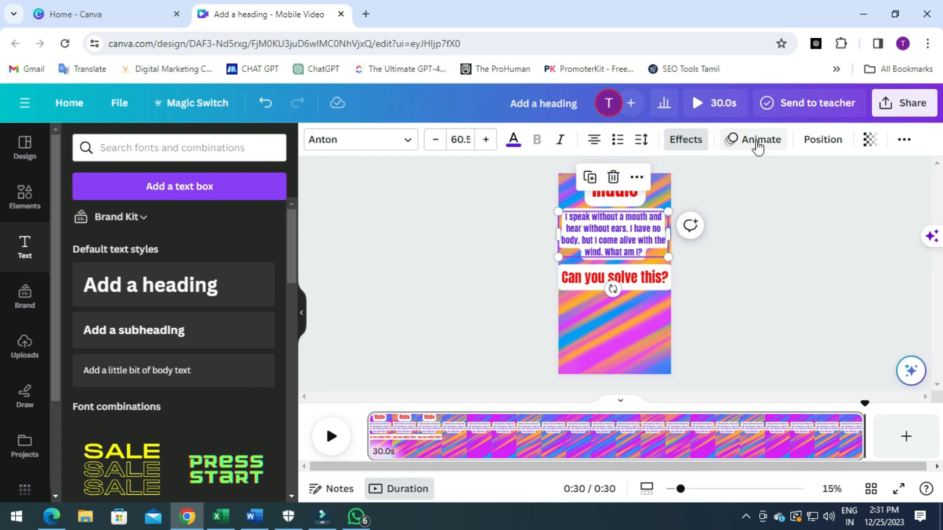
{"action": "left_click", "coordinate": [759, 142]}
{"action": "scroll", "coordinate": [168, 392], "scroll_direction": "down", "scroll_amount": 4}
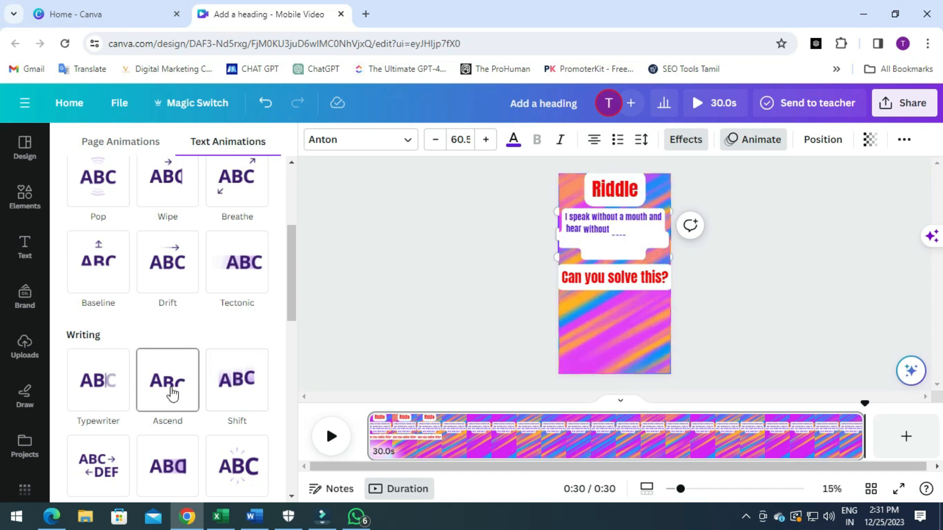
{"action": "scroll", "coordinate": [217, 358], "scroll_direction": "down", "scroll_amount": 3}
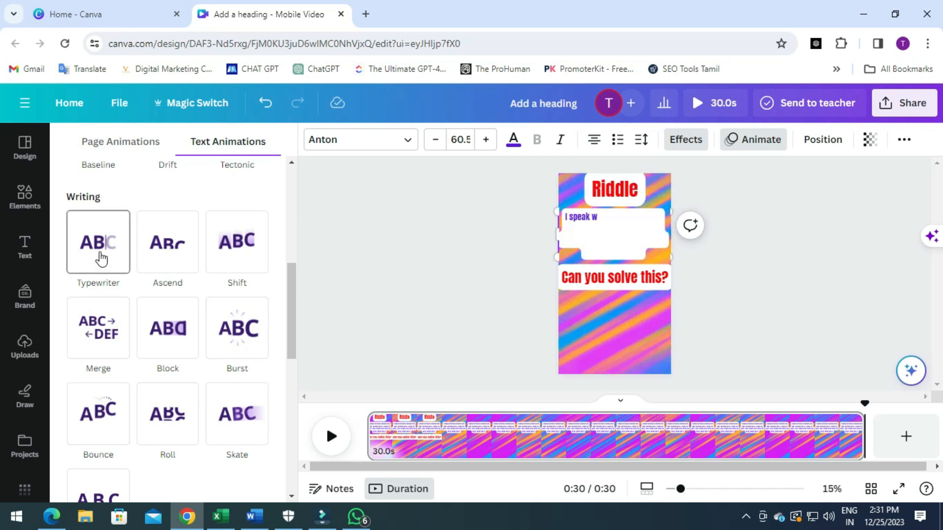
{"action": "left_click", "coordinate": [242, 247]}
{"action": "left_click", "coordinate": [383, 253]}
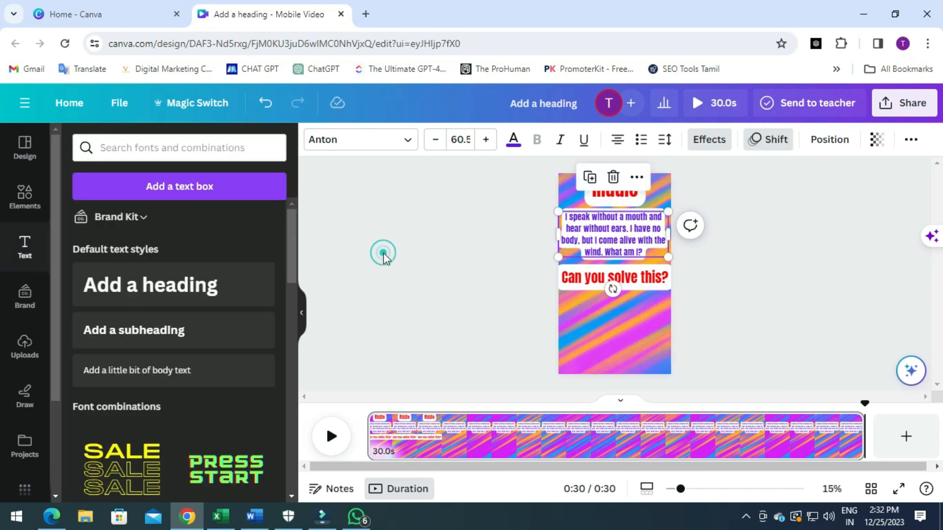
{"action": "left_click", "coordinate": [766, 305]}
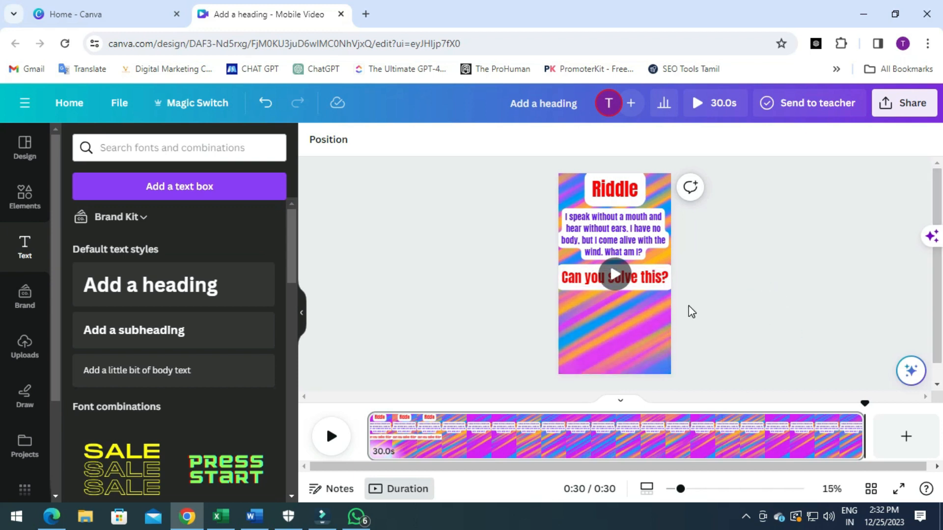
Show the riddle body's timing and trim its start so it appears about 5 seconds into the video.
{"action": "left_click", "coordinate": [648, 233]}
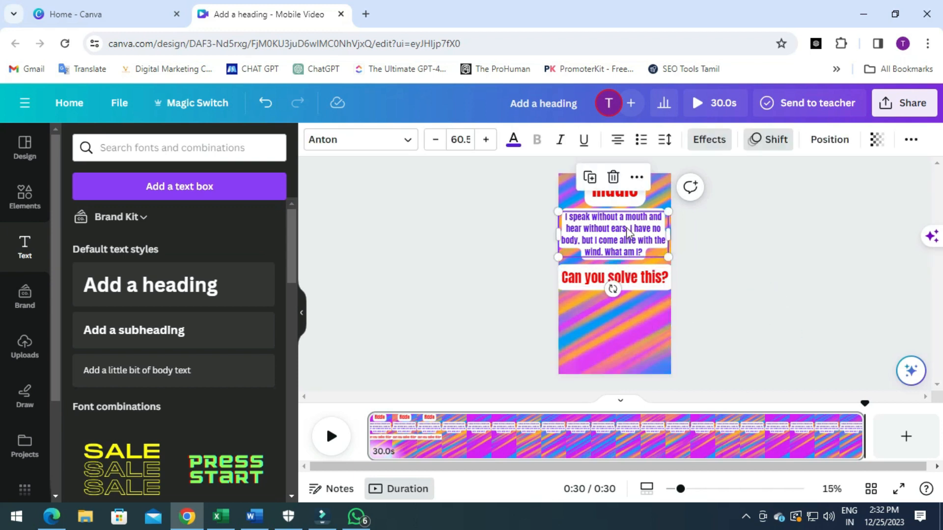
{"action": "right_click", "coordinate": [625, 229]}
{"action": "left_click", "coordinate": [689, 329]}
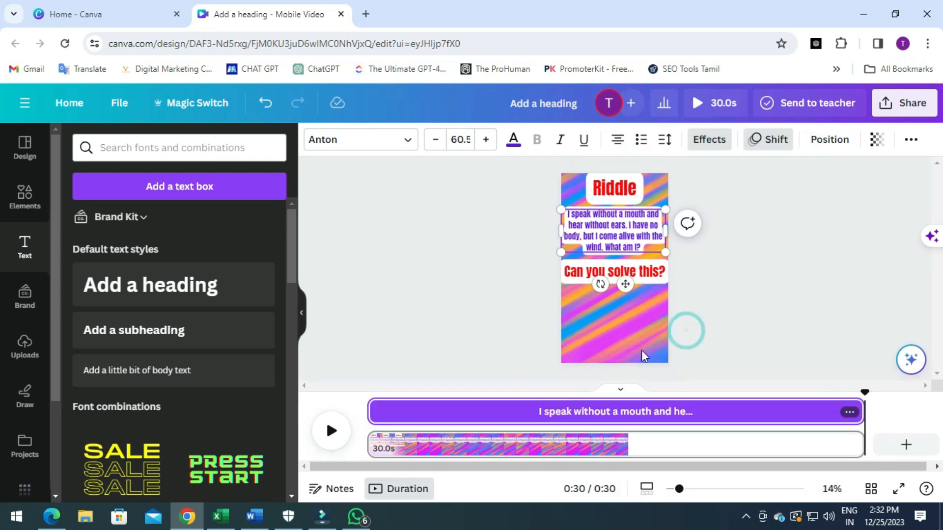
{"action": "left_click_drag", "start_coordinate": [371, 412], "coordinate": [451, 412]}
{"action": "left_click", "coordinate": [820, 314]}
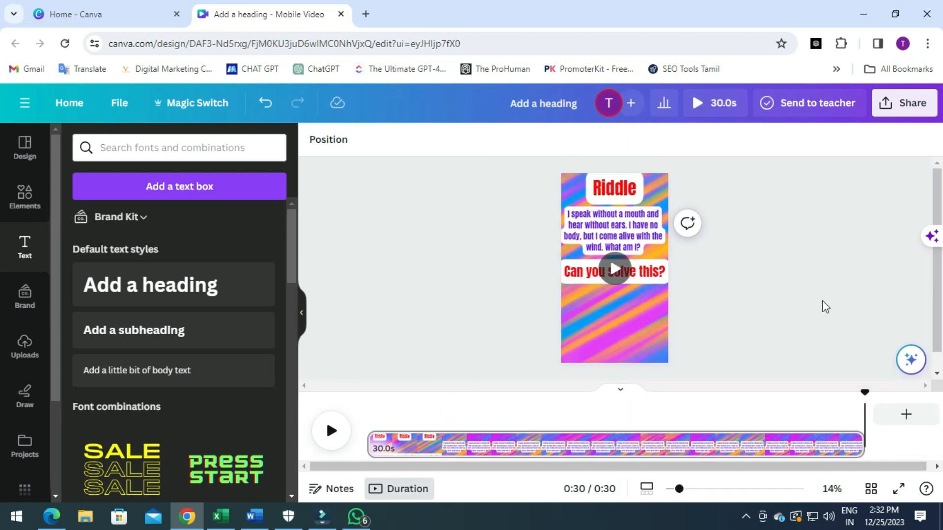
Add a subheading and replace its text with "An Echo" copied from cell D2 of the Excel riddle sheet.
{"action": "left_click", "coordinate": [197, 349]}
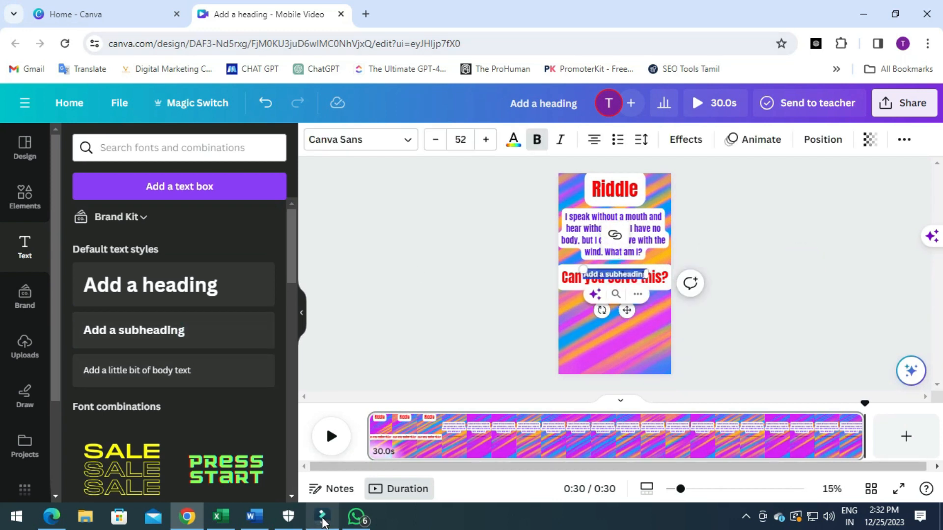
{"action": "left_click", "coordinate": [221, 517]}
{"action": "left_click", "coordinate": [300, 181]}
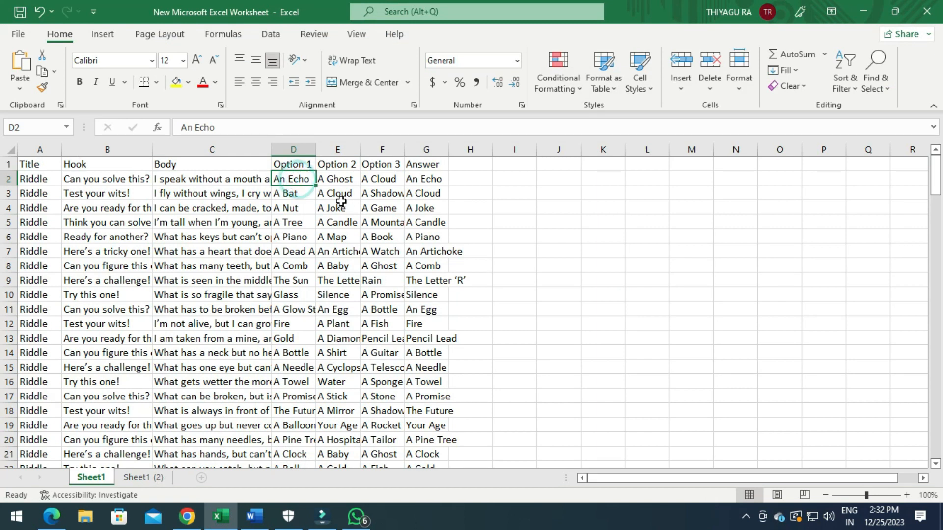
{"action": "left_click_drag", "start_coordinate": [225, 126], "coordinate": [181, 127]}
{"action": "right_click", "coordinate": [206, 130]}
{"action": "left_click", "coordinate": [240, 158]}
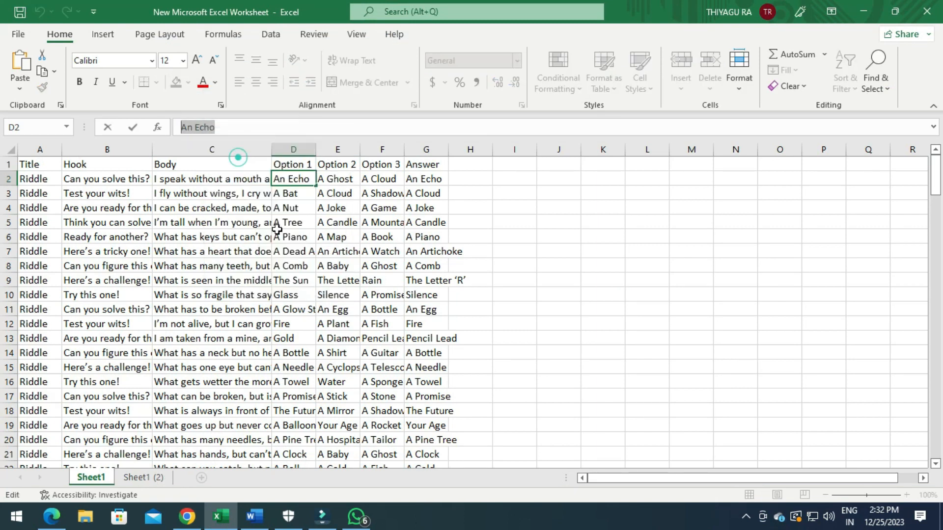
{"action": "left_click", "coordinate": [187, 517]}
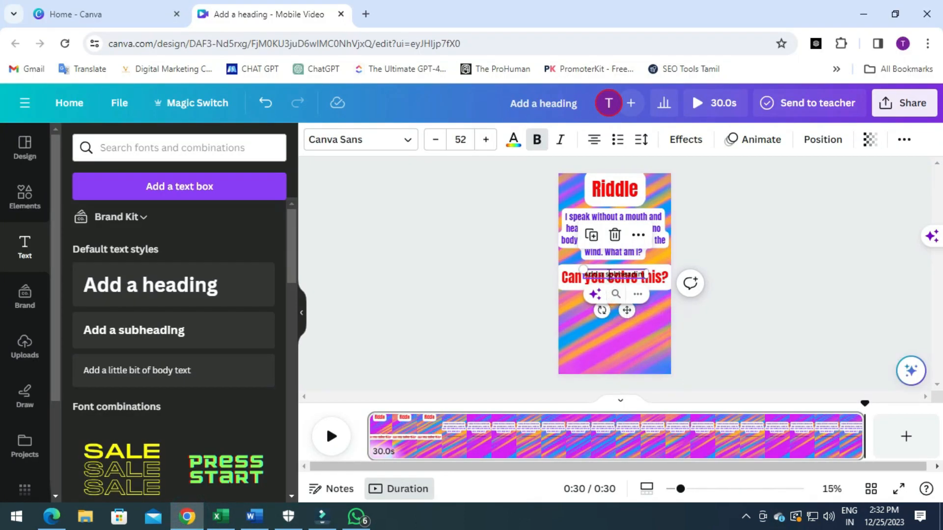
{"action": "key", "text": "ctrl+v"}
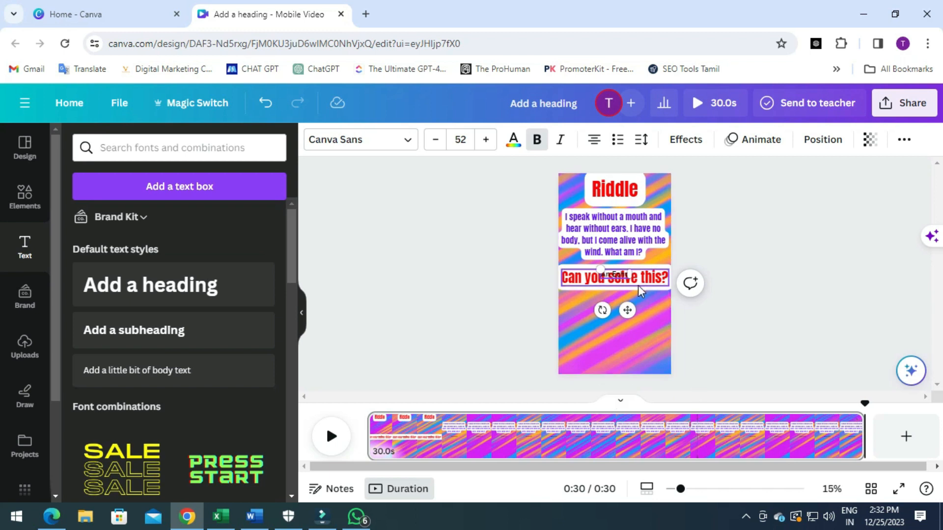
Increase the "An Echo" text's font size to 86 and set its font to Anton.
{"action": "left_click", "coordinate": [485, 140]}
{"action": "left_click", "coordinate": [486, 140]}
{"action": "left_click", "coordinate": [486, 140]}
{"action": "left_click", "coordinate": [486, 140]}
{"action": "left_click", "coordinate": [486, 140]}
{"action": "left_click", "coordinate": [486, 140]}
{"action": "left_click", "coordinate": [486, 140]}
{"action": "double_click", "coordinate": [486, 141]}
{"action": "double_click", "coordinate": [485, 140]}
{"action": "double_click", "coordinate": [485, 141]}
{"action": "left_click", "coordinate": [485, 141]}
{"action": "left_click", "coordinate": [407, 140]}
{"action": "left_click", "coordinate": [88, 275]}
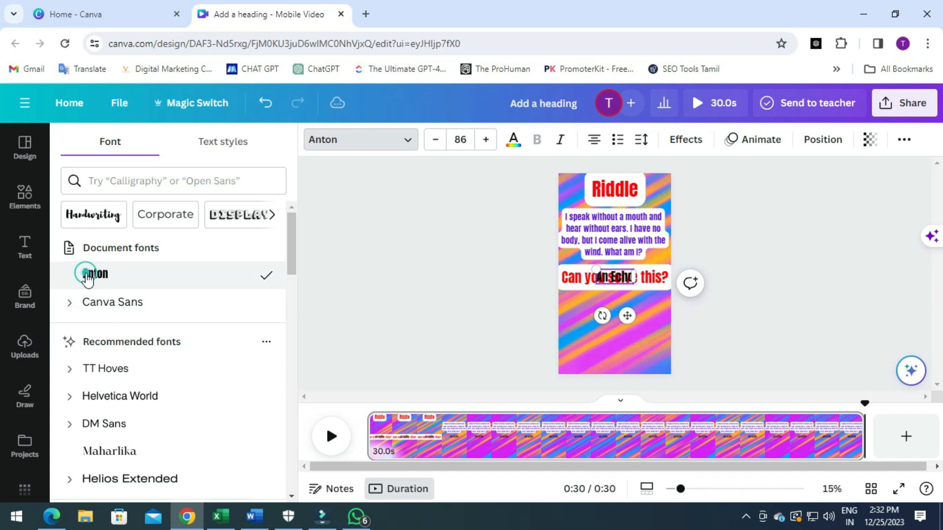
Move "An Echo" just below the "Can you solve this?" line and raise the riddle body to overlap the Riddle heading.
{"action": "left_click", "coordinate": [645, 217]}
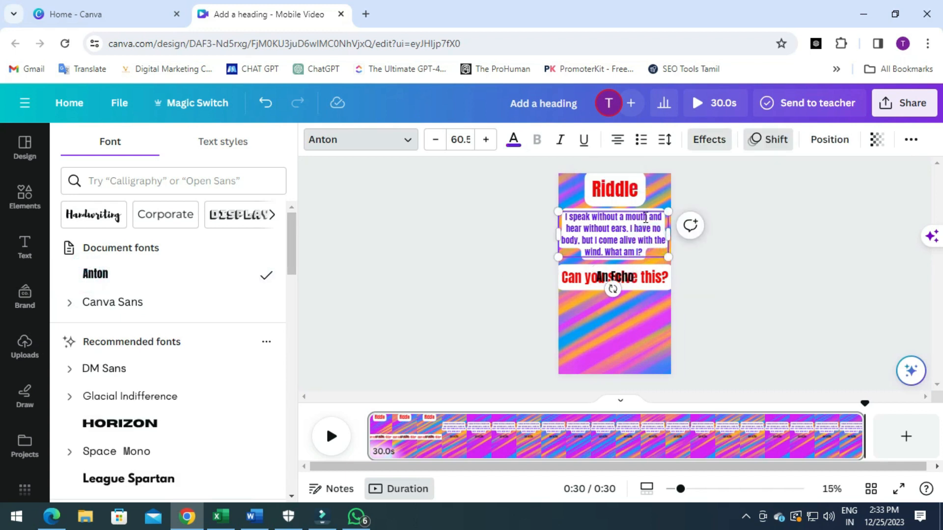
{"action": "left_click", "coordinate": [627, 284]}
{"action": "left_click_drag", "start_coordinate": [626, 284], "coordinate": [627, 312]}
{"action": "left_click", "coordinate": [644, 230]}
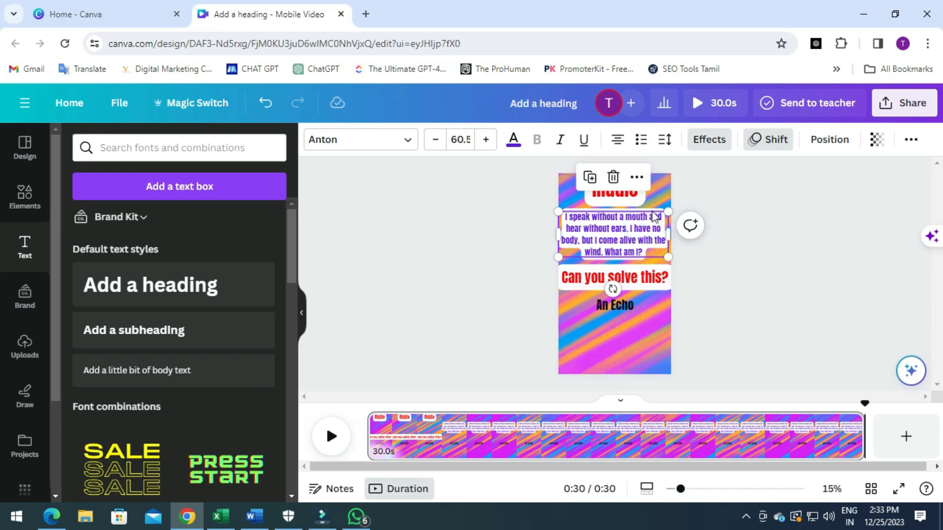
{"action": "left_click_drag", "start_coordinate": [647, 219], "coordinate": [648, 197]}
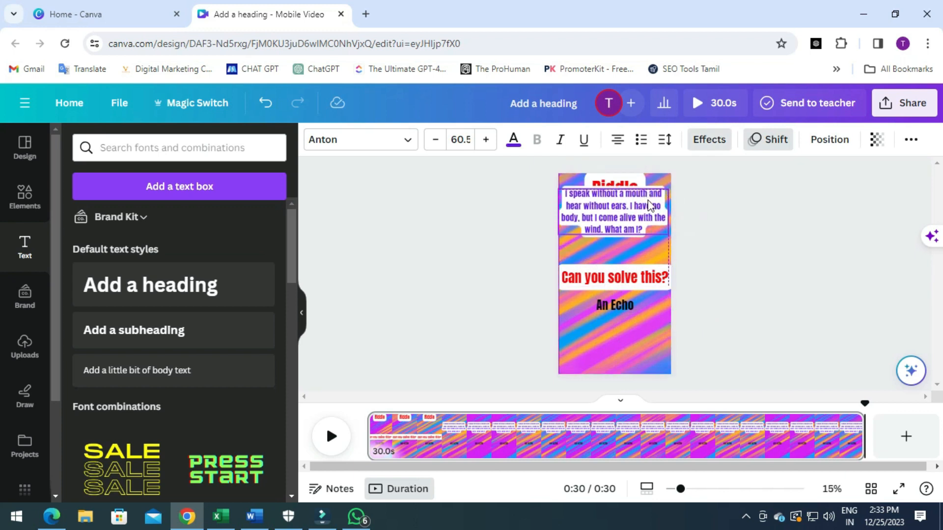
{"action": "left_click", "coordinate": [779, 264]}
Duplicate the "An Echo" text and arrange three copies in a centred vertical stack below the riddle body.
{"action": "left_click", "coordinate": [635, 303]}
{"action": "mouse_move", "coordinate": [629, 339]}
{"action": "left_mouse_down"}
{"action": "mouse_move", "coordinate": [625, 285]}
{"action": "mouse_move", "coordinate": [627, 337]}
{"action": "left_mouse_up"}
{"action": "left_click", "coordinate": [802, 278]}
{"action": "left_click", "coordinate": [618, 252]}
{"action": "left_click", "coordinate": [590, 212]}
{"action": "left_click", "coordinate": [734, 255]}
{"action": "left_click", "coordinate": [779, 265]}
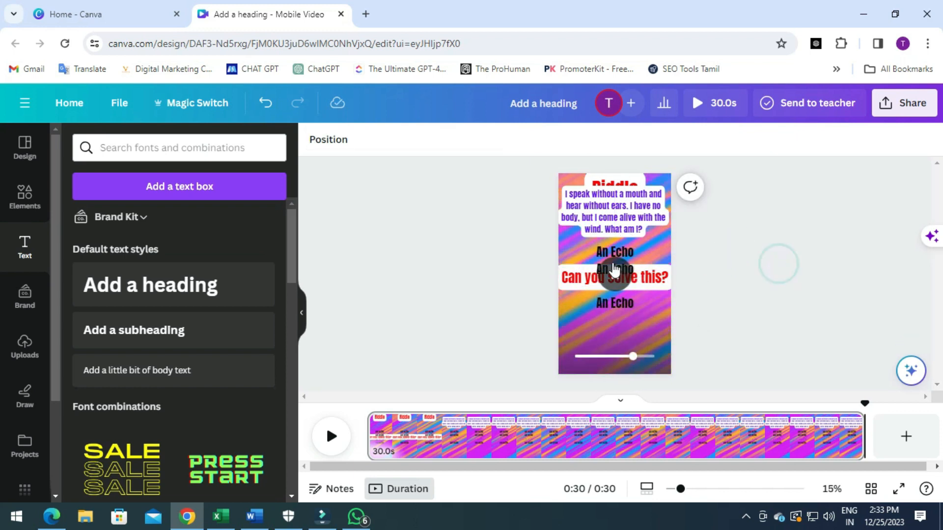
{"action": "left_click", "coordinate": [614, 269]}
{"action": "left_click_drag", "start_coordinate": [627, 311], "coordinate": [627, 339]}
{"action": "left_click", "coordinate": [796, 292]}
{"action": "left_click", "coordinate": [625, 304]}
{"action": "left_click", "coordinate": [802, 301]}
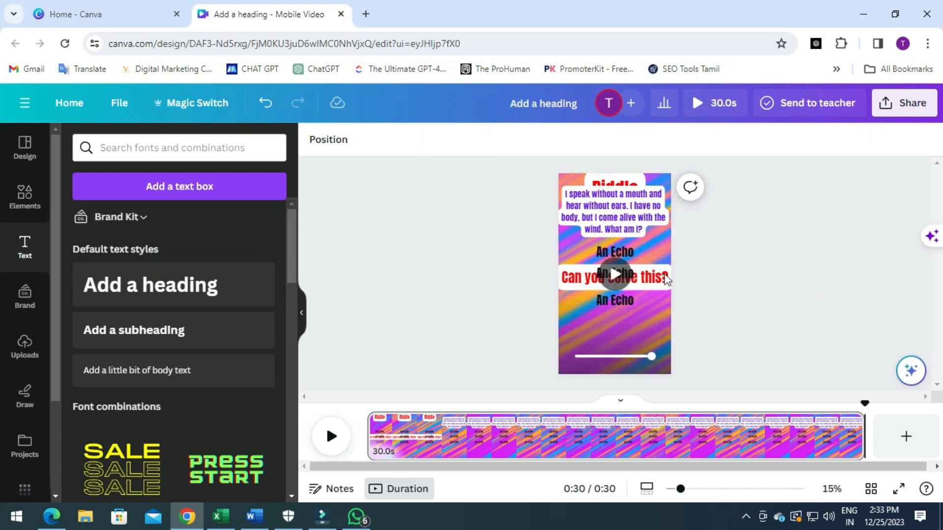
Replace the middle "An Echo" copy with "A Ghost" copied from cell E2 of the Excel riddle sheet.
{"action": "left_click", "coordinate": [630, 276]}
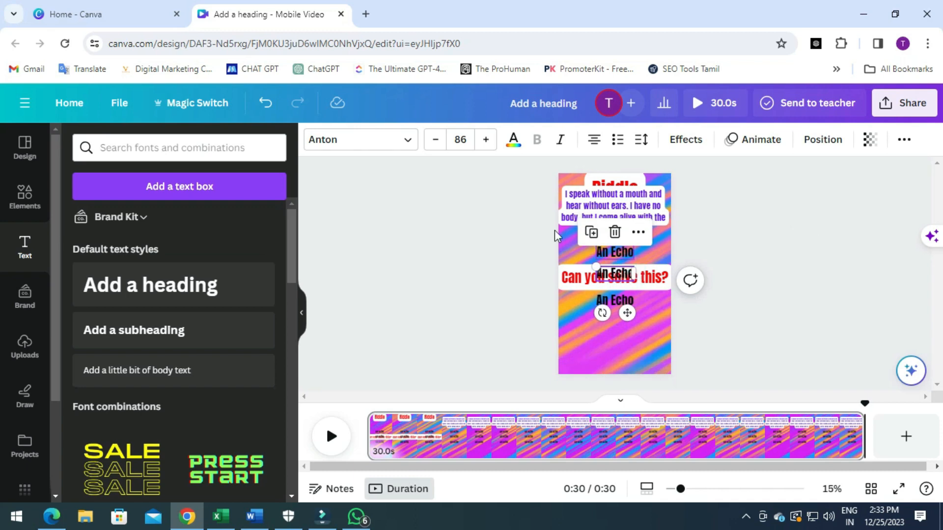
{"action": "left_click", "coordinate": [220, 516]}
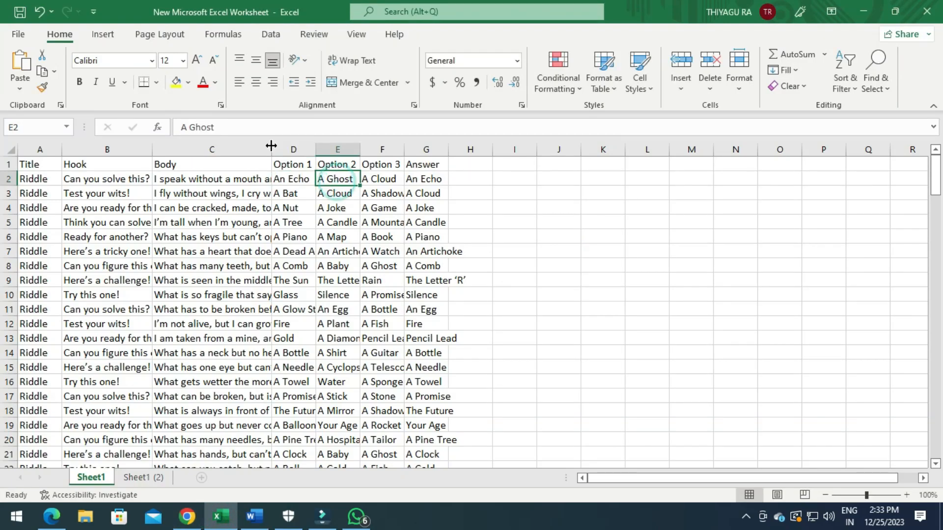
{"action": "left_click_drag", "start_coordinate": [175, 123], "coordinate": [175, 127]}
{"action": "key", "text": "ctrl+c"}
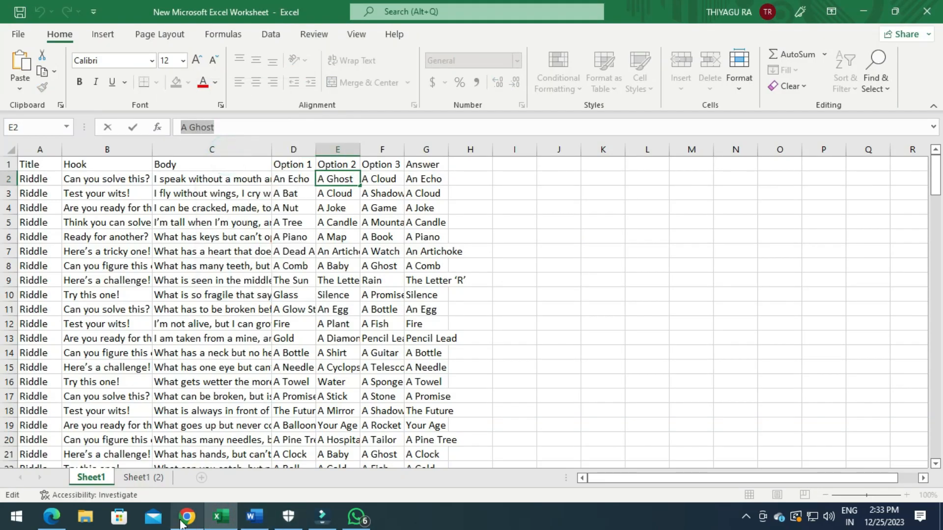
{"action": "left_click", "coordinate": [187, 517]}
{"action": "key", "text": "ctrl+v"}
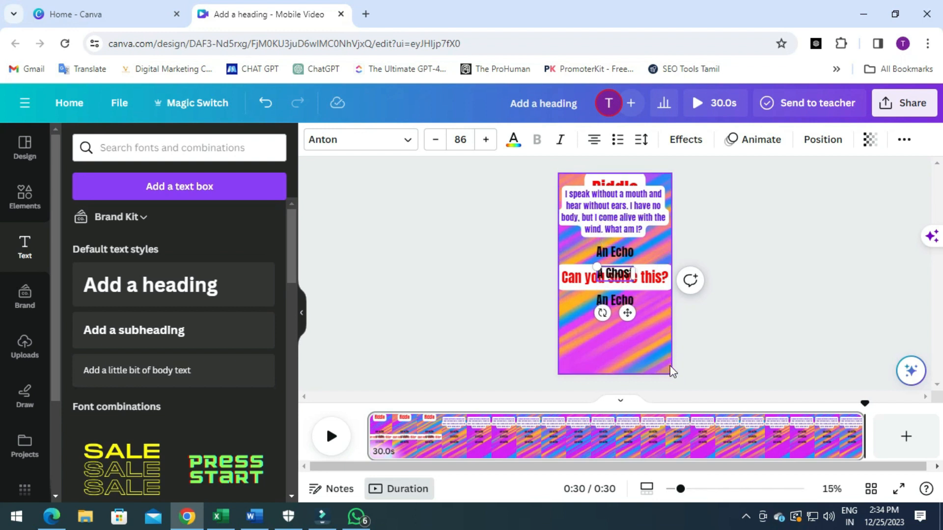
{"action": "left_click", "coordinate": [812, 330]}
Replace the lowest "An Echo" copy with "A Cloud" copied from cell F2 of the Excel riddle sheet.
{"action": "double_click", "coordinate": [615, 300]}
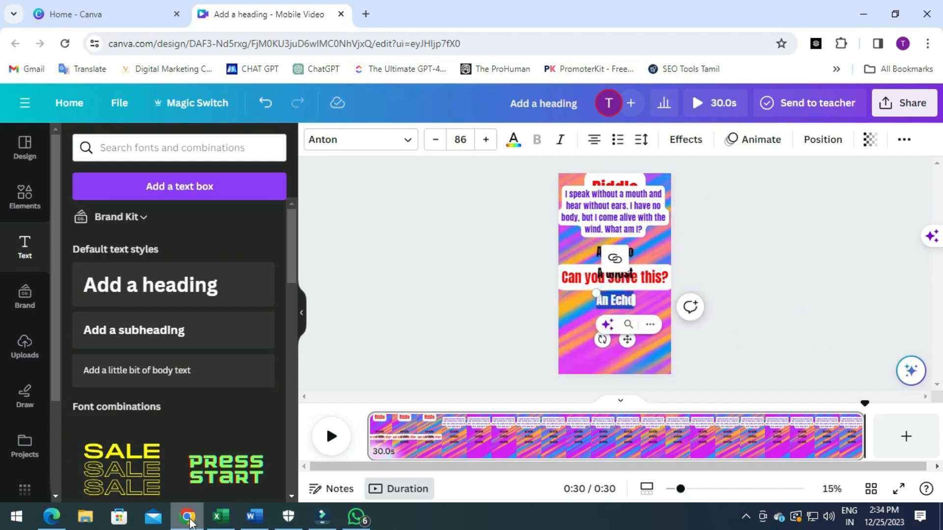
{"action": "left_click", "coordinate": [221, 516]}
{"action": "left_click", "coordinate": [382, 179]}
{"action": "left_click_drag", "start_coordinate": [227, 128], "coordinate": [178, 128]}
{"action": "key", "text": "ctrl+c"}
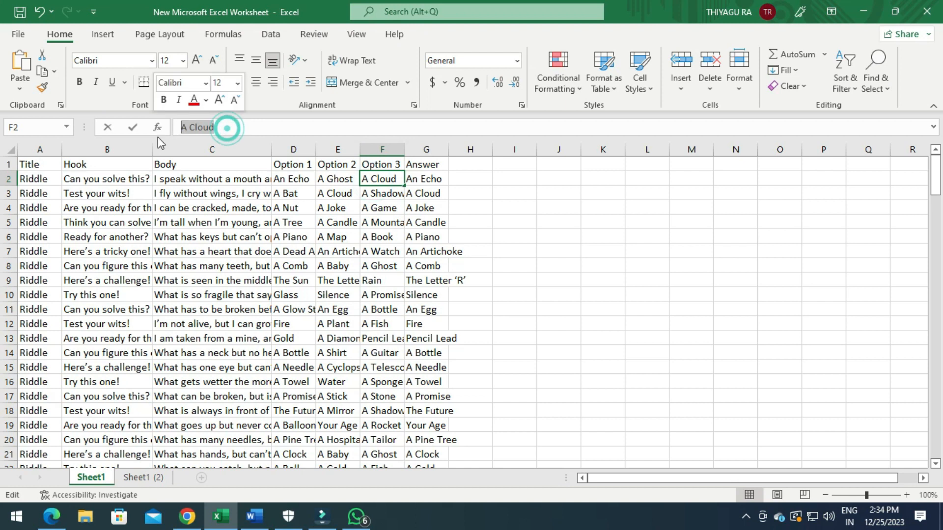
{"action": "left_click", "coordinate": [187, 517]}
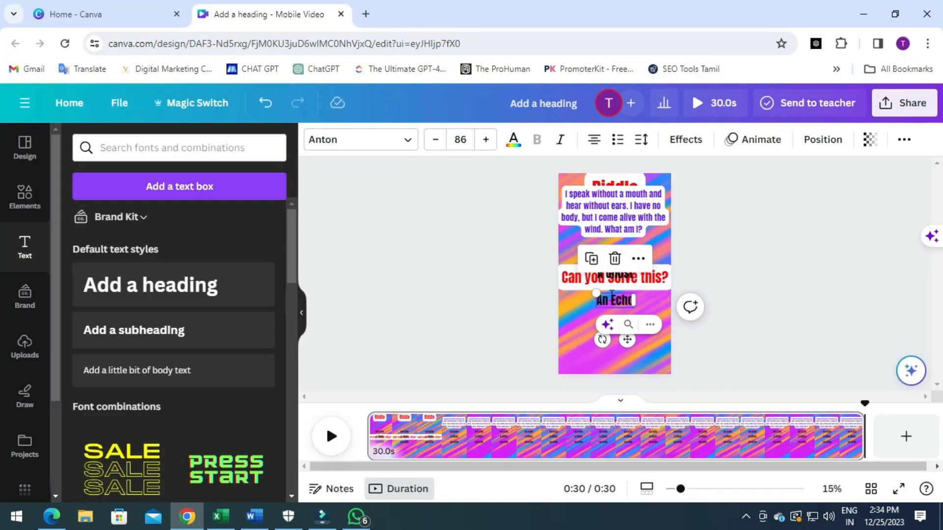
{"action": "key", "text": "ctrl+v"}
{"action": "left_click", "coordinate": [740, 381]}
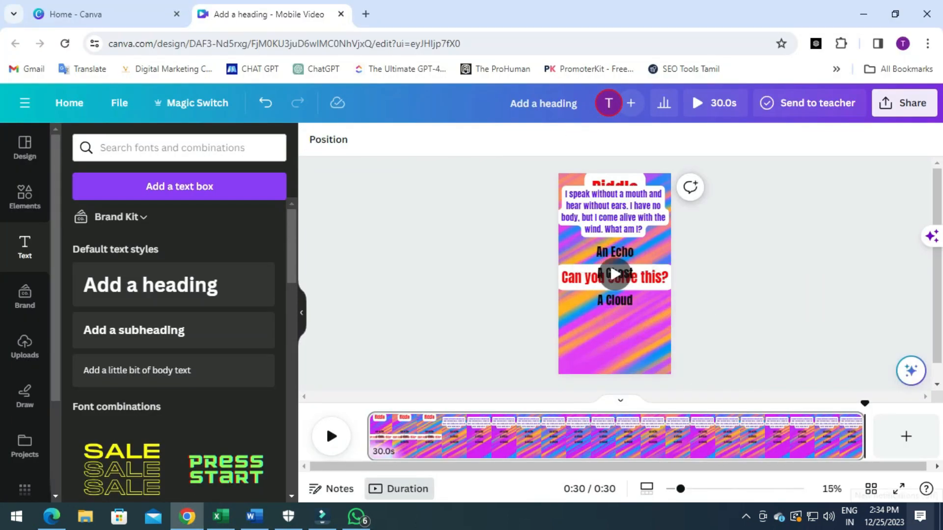
Apply the Background effect in white to the "An Echo" answer text.
{"action": "left_click", "coordinate": [629, 249]}
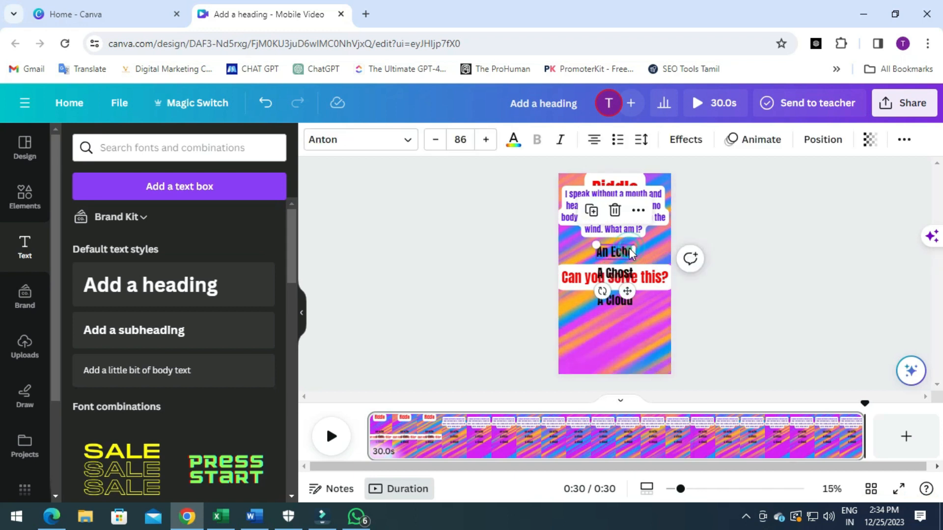
{"action": "left_click", "coordinate": [695, 140]}
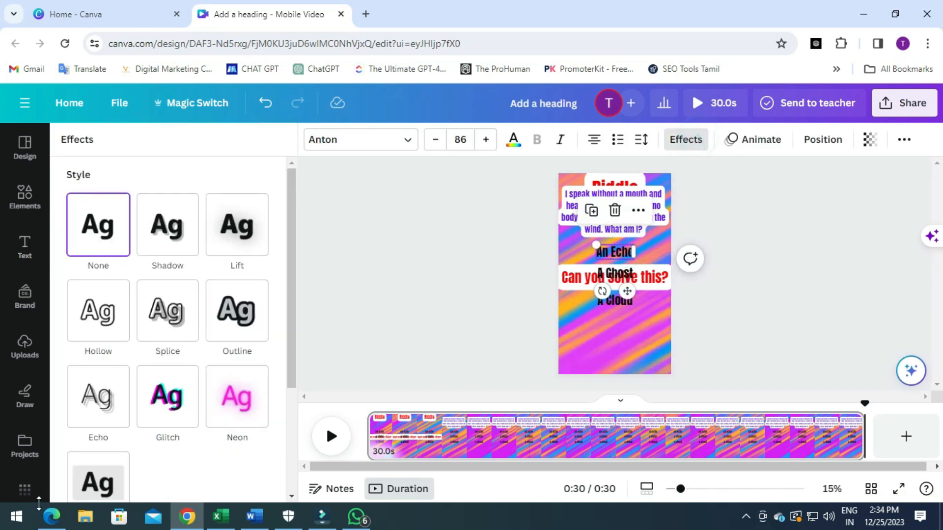
{"action": "left_click", "coordinate": [98, 479]}
{"action": "scroll", "coordinate": [254, 411], "scroll_direction": "down", "scroll_amount": 5}
{"action": "left_click", "coordinate": [258, 394]}
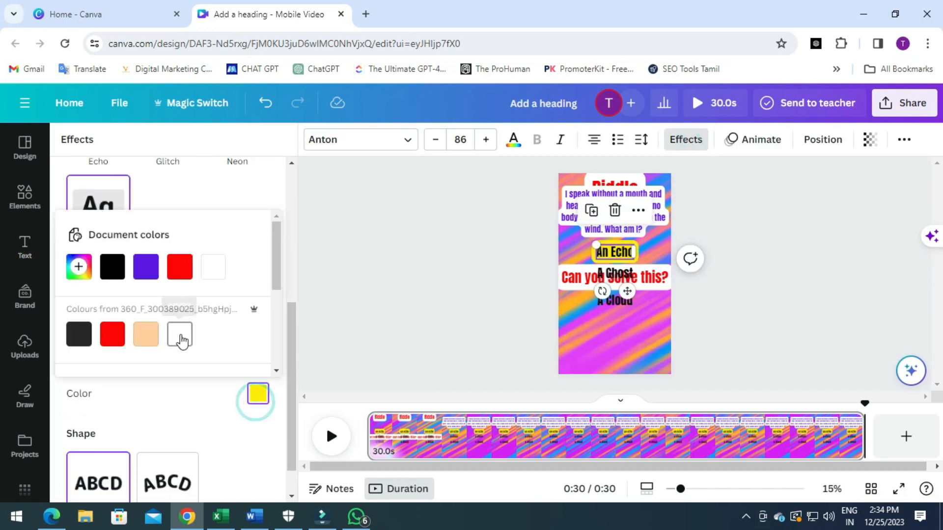
{"action": "left_click", "coordinate": [180, 335]}
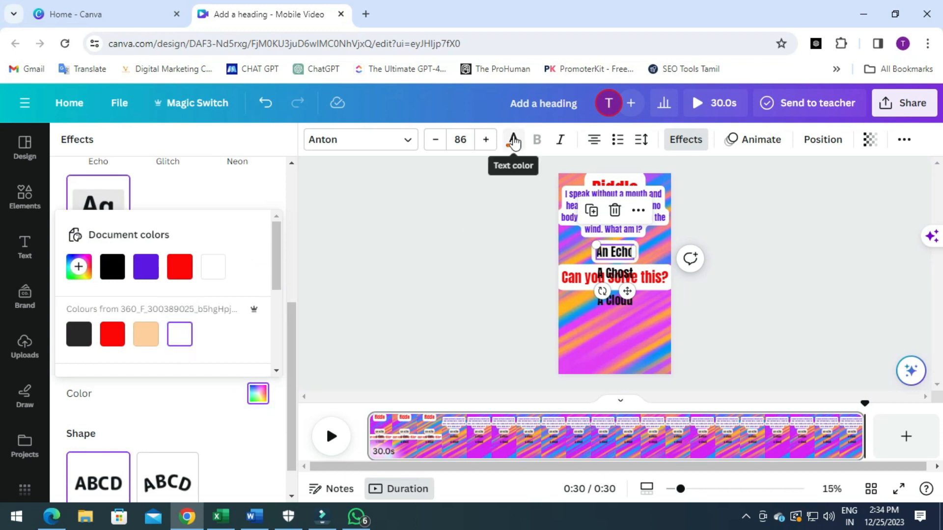
Apply the Background effect in white to the "A Ghost" answer text.
{"action": "left_click", "coordinate": [617, 274]}
{"action": "left_click", "coordinate": [128, 334]}
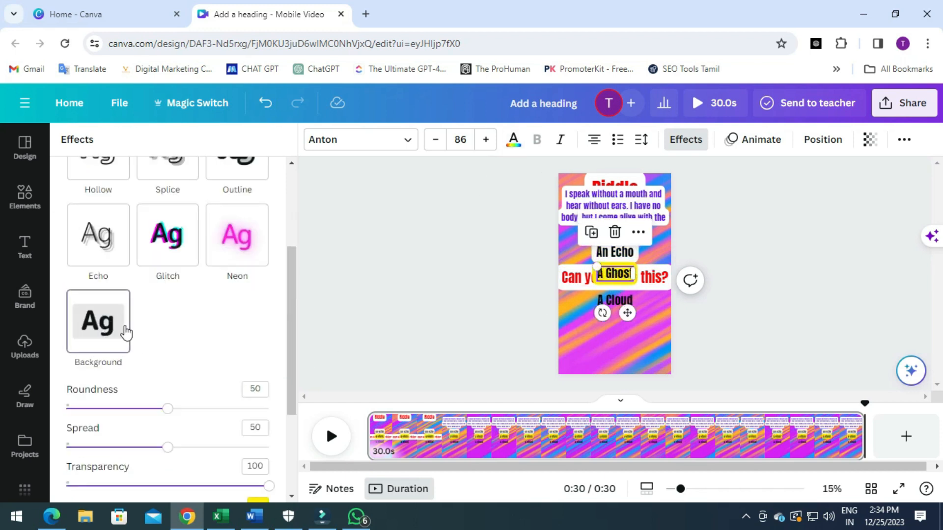
{"action": "scroll", "coordinate": [262, 425], "scroll_direction": "down", "scroll_amount": 3}
{"action": "left_click", "coordinate": [255, 356]}
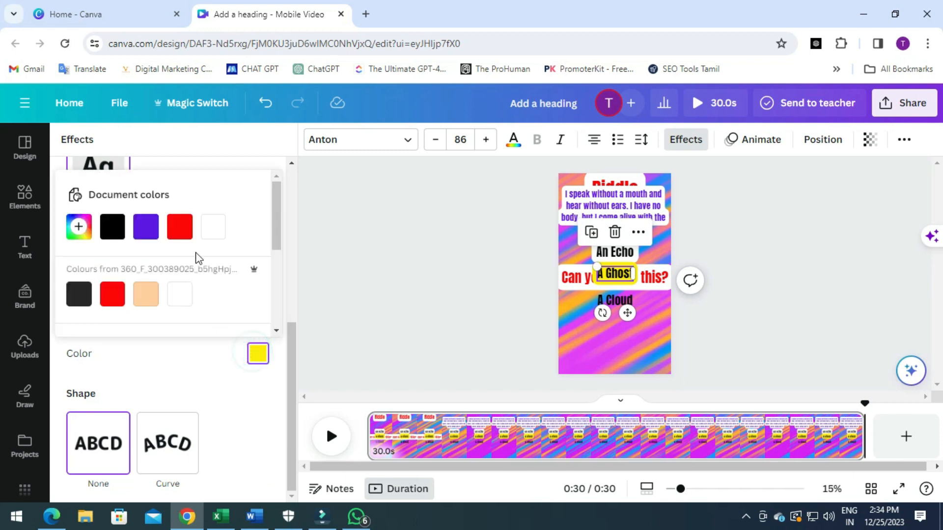
{"action": "left_click", "coordinate": [210, 227]}
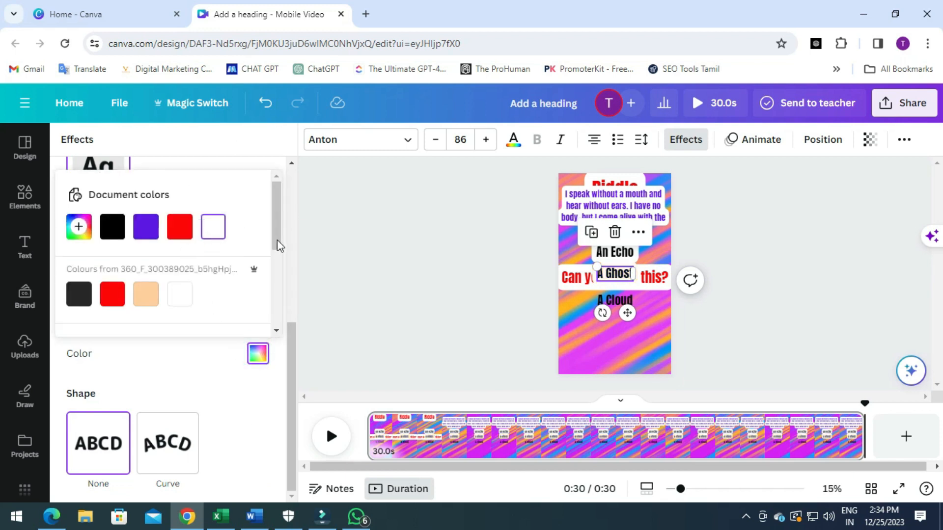
Apply the Background effect in white to the "A Cloud" answer text.
{"action": "left_click", "coordinate": [617, 301]}
{"action": "left_click", "coordinate": [98, 338]}
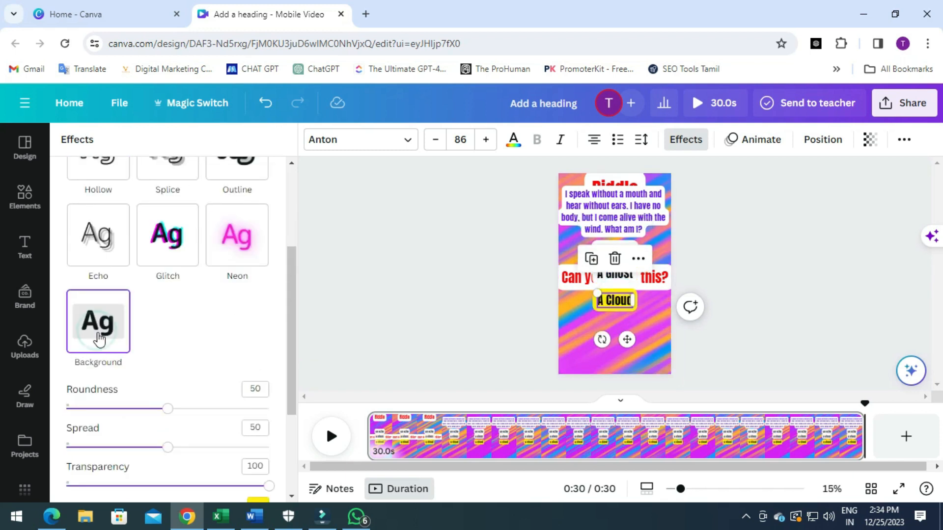
{"action": "scroll", "coordinate": [226, 411], "scroll_direction": "down", "scroll_amount": 3}
{"action": "left_click", "coordinate": [257, 371]}
{"action": "left_click", "coordinate": [208, 254]}
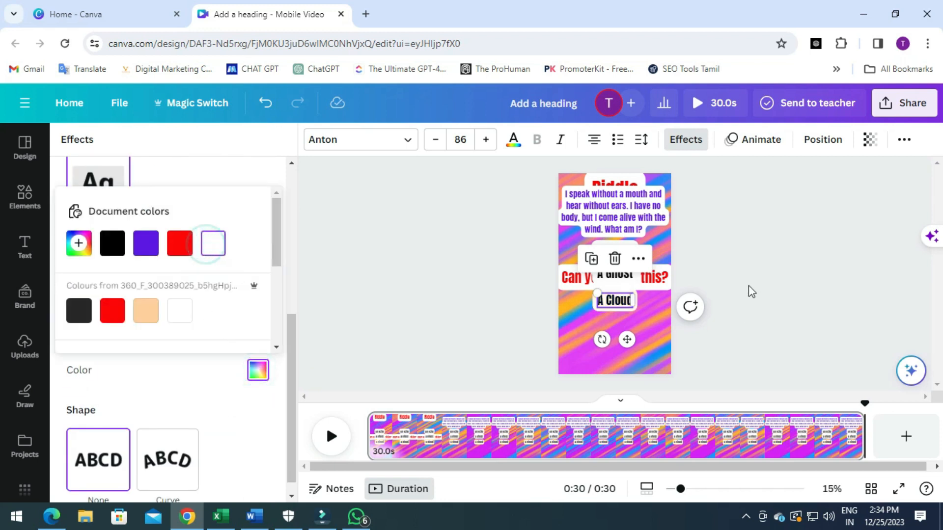
Move "A Ghost" and "A Cloud" slightly down so the three answer options are evenly spaced.
{"action": "left_click", "coordinate": [747, 282]}
{"action": "left_click", "coordinate": [646, 316]}
{"action": "left_click", "coordinate": [614, 277]}
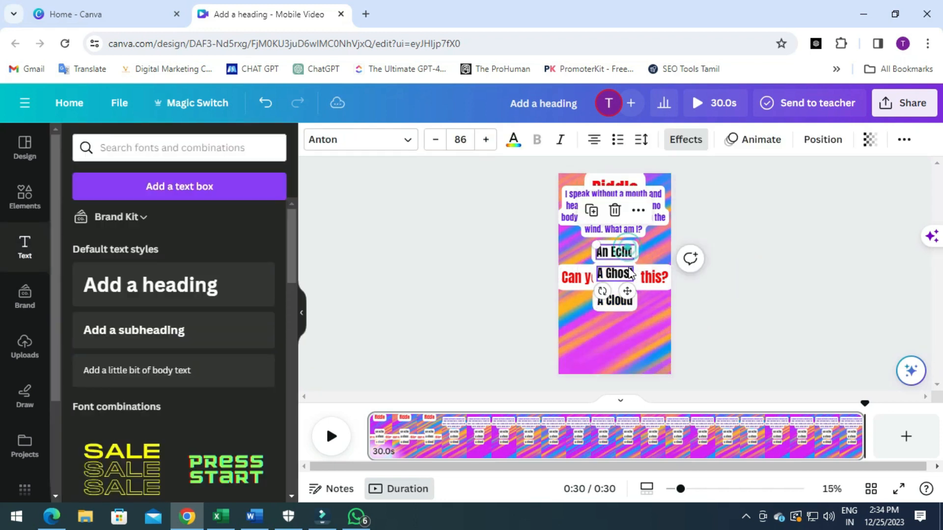
{"action": "left_click", "coordinate": [772, 314]}
{"action": "left_click", "coordinate": [626, 307]}
{"action": "left_click_drag", "start_coordinate": [628, 339], "coordinate": [629, 343]}
{"action": "left_click", "coordinate": [808, 268]}
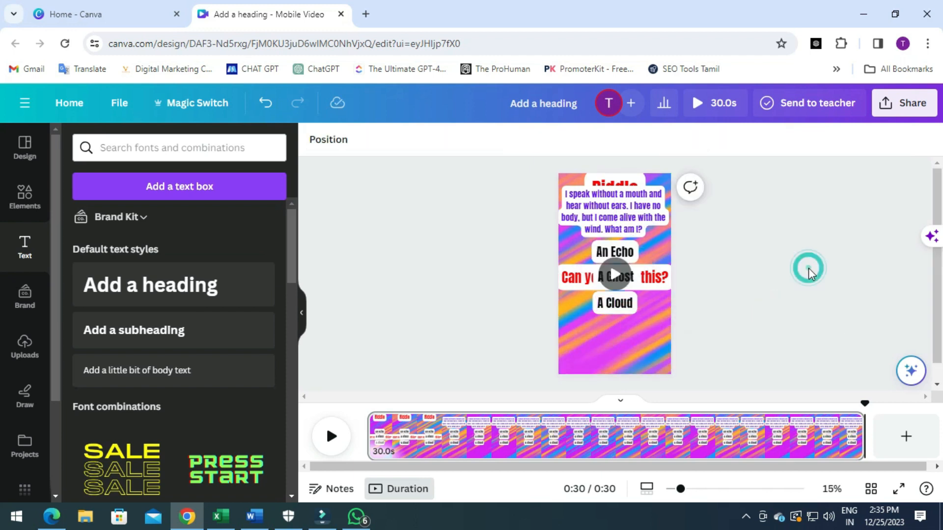
Set the "An Echo" text color to green (#00bf63).
{"action": "left_click", "coordinate": [615, 252]}
{"action": "double_click", "coordinate": [615, 252]}
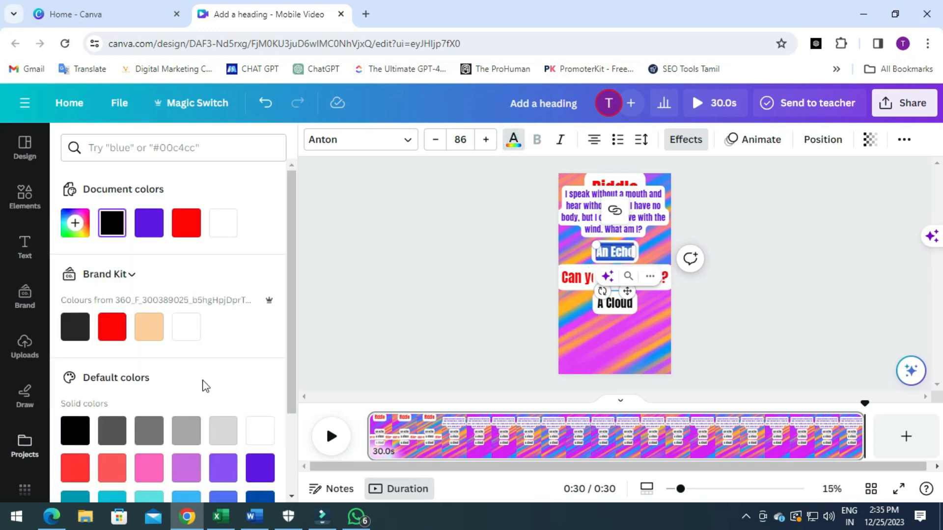
{"action": "scroll", "coordinate": [205, 386], "scroll_direction": "down", "scroll_amount": 3}
{"action": "left_click", "coordinate": [75, 432]}
{"action": "left_click", "coordinate": [779, 316]}
Set the "A Cloud" text color to the same green as "An Echo".
{"action": "left_click", "coordinate": [623, 305]}
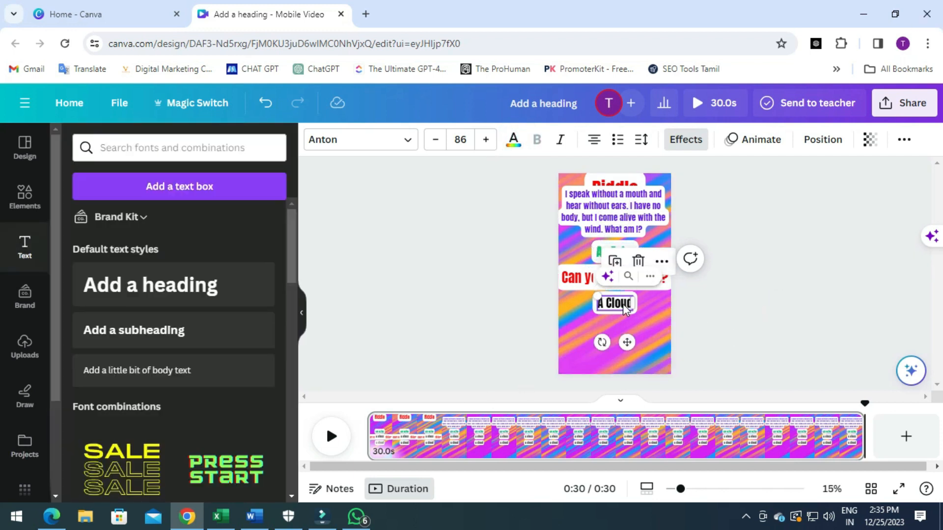
{"action": "left_click", "coordinate": [623, 305]}
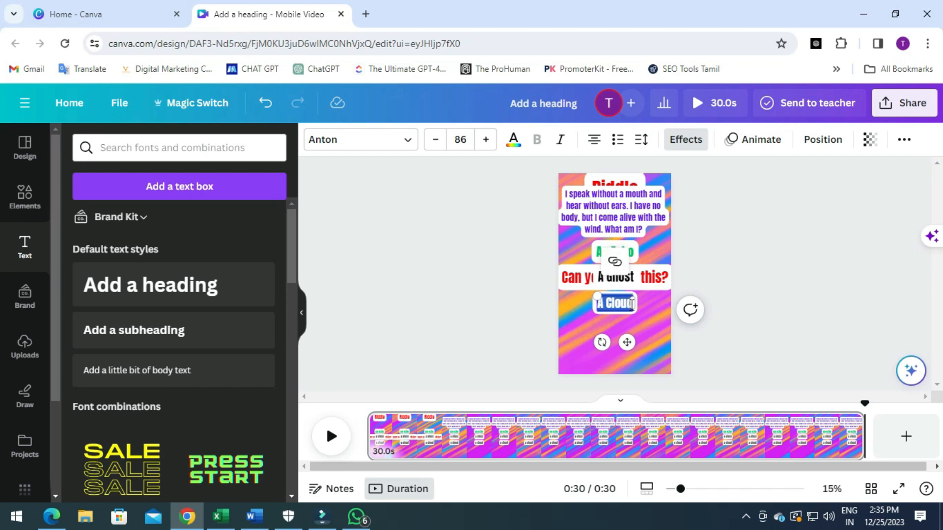
{"action": "left_click", "coordinate": [514, 143]}
{"action": "left_click", "coordinate": [153, 226]}
{"action": "left_click", "coordinate": [765, 254]}
Set the "A Ghost" text color to the same green, #00bf63, as the other two answer options.
{"action": "left_click", "coordinate": [620, 278]}
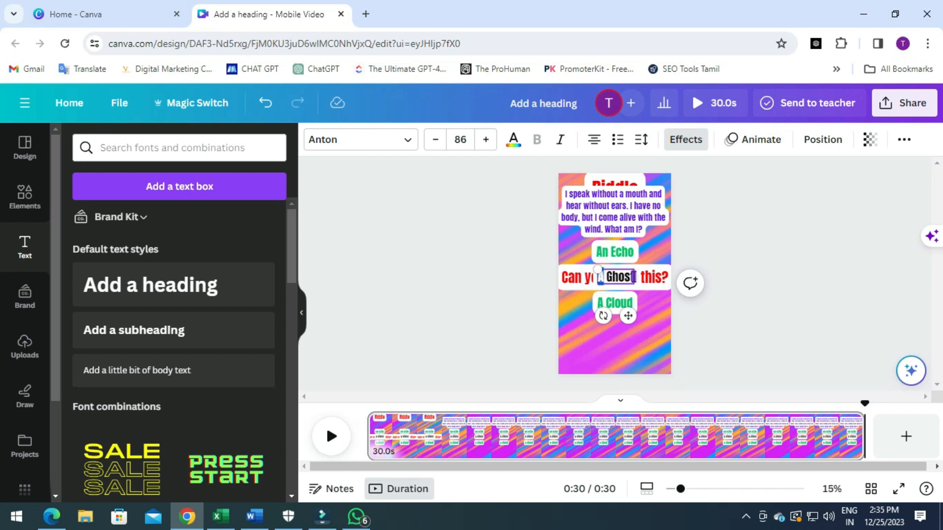
{"action": "left_click", "coordinate": [513, 142]}
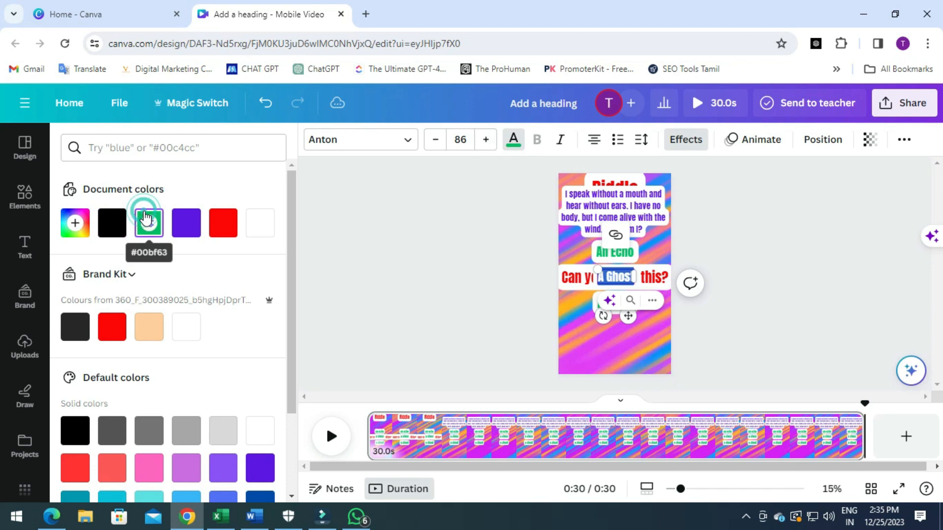
{"action": "left_click", "coordinate": [811, 268]}
{"action": "left_click", "coordinate": [764, 212]}
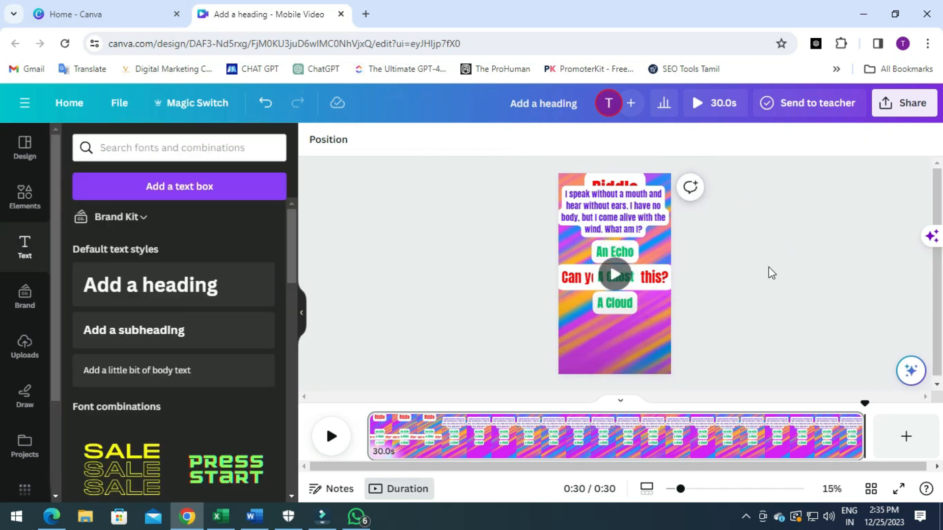
Apply the Pulse motion effect to the "An Echo", "A Ghost" and "A Cloud" answer texts.
{"action": "left_click", "coordinate": [633, 251]}
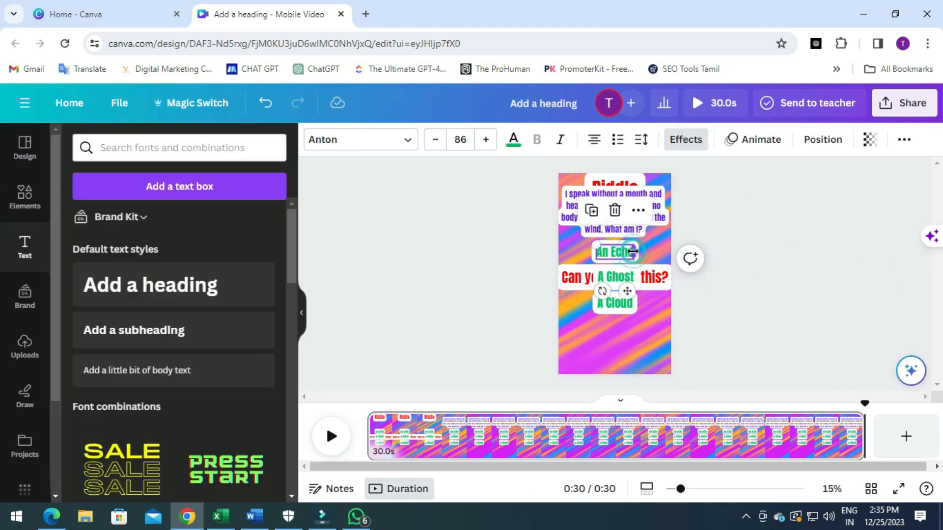
{"action": "left_click", "coordinate": [757, 143]}
{"action": "scroll", "coordinate": [227, 440], "scroll_direction": "down", "scroll_amount": 10}
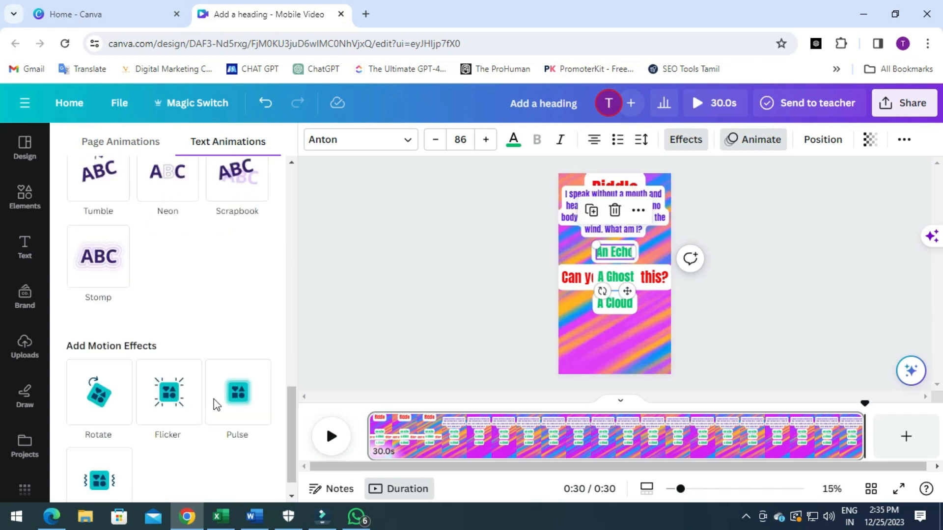
{"action": "left_click", "coordinate": [239, 369]}
{"action": "left_click", "coordinate": [622, 278]}
{"action": "left_click", "coordinate": [238, 364]}
{"action": "left_click", "coordinate": [615, 303]}
{"action": "left_click", "coordinate": [242, 368]}
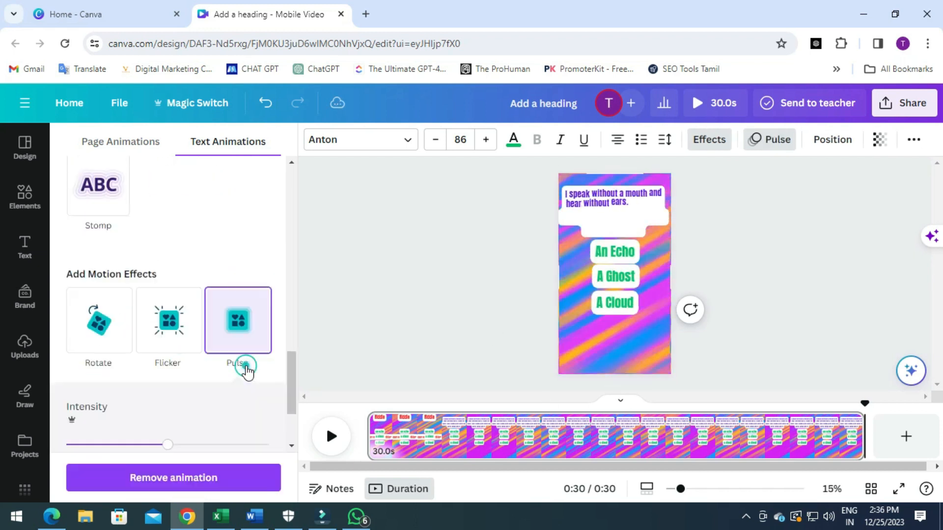
Apply the Pulse motion effect to the "Can you solve this?" line.
{"action": "left_click", "coordinate": [567, 285]}
{"action": "left_click", "coordinate": [239, 372]}
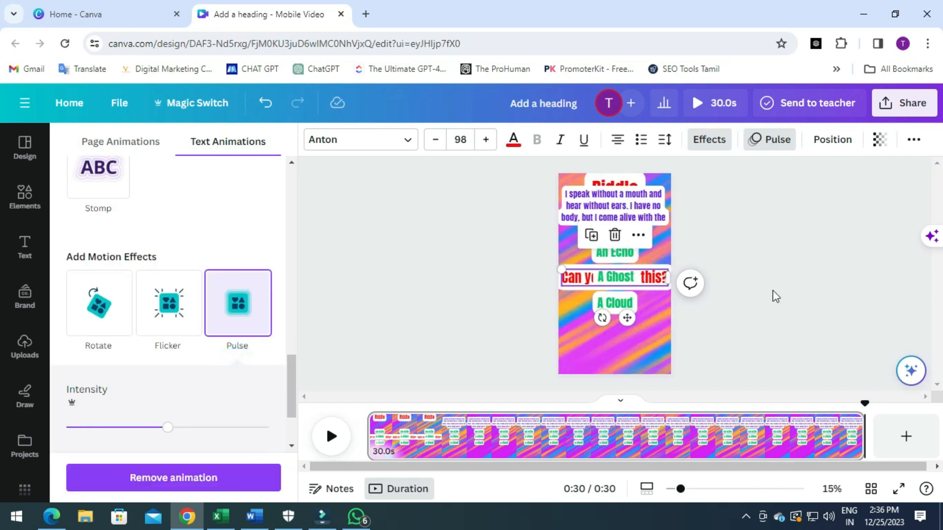
{"action": "left_click", "coordinate": [786, 284]}
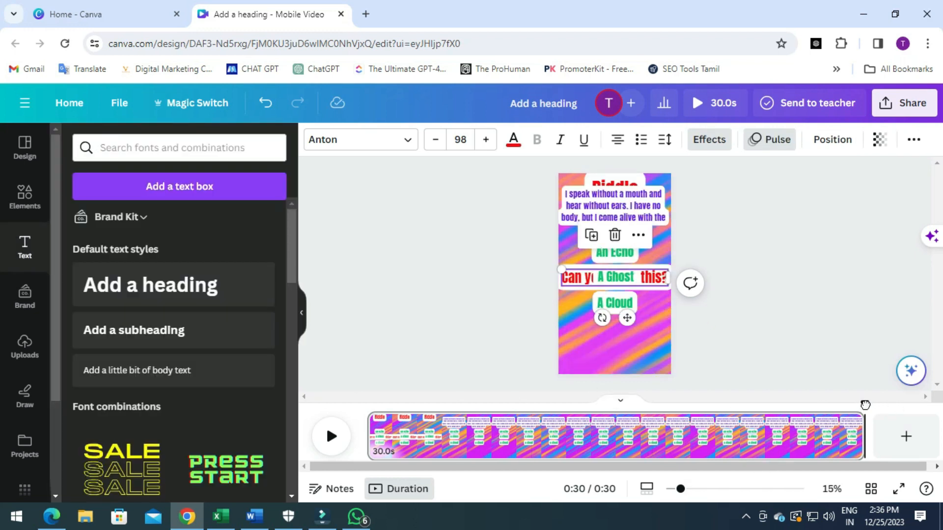
Play the video from the beginning to check the text animations, stopping after about 3 seconds.
{"action": "left_click_drag", "start_coordinate": [866, 405], "coordinate": [372, 403]}
{"action": "left_click", "coordinate": [330, 437]}
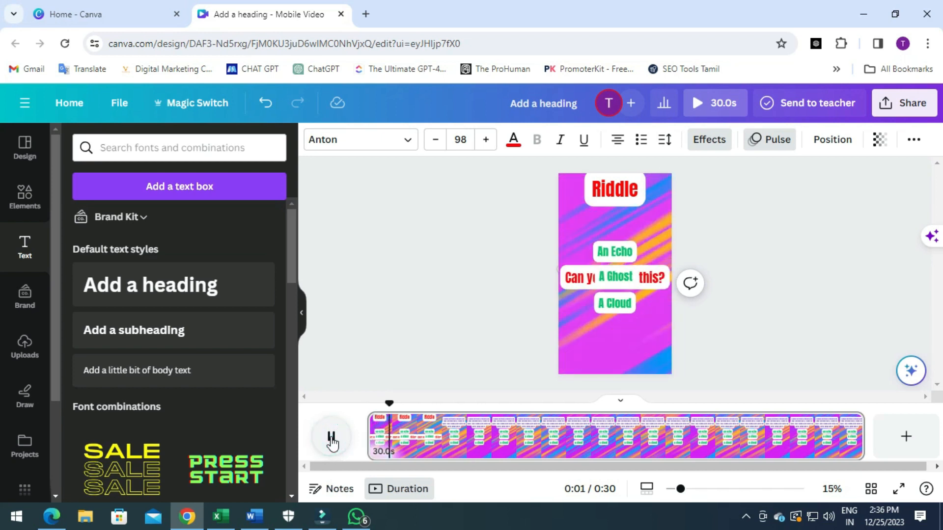
{"action": "left_click", "coordinate": [816, 300]}
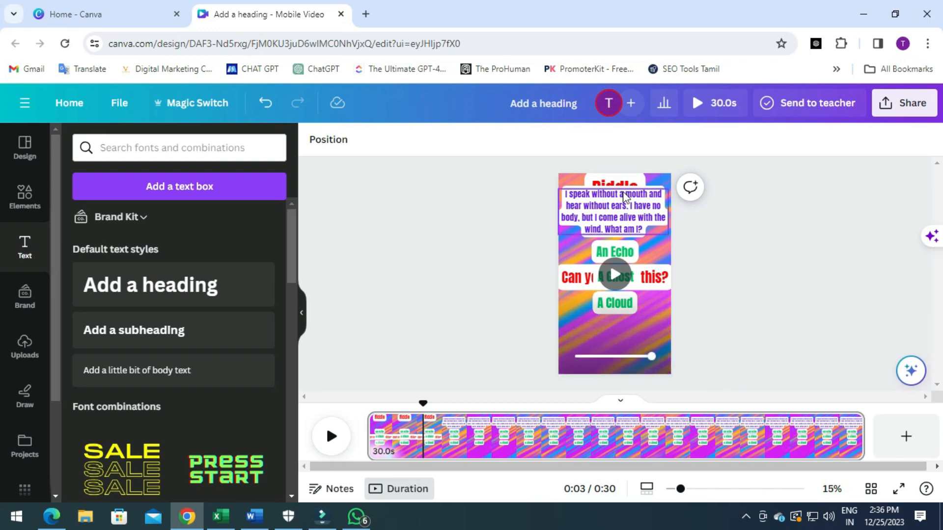
Show the timing of the "An Echo" text and trim its start to about 8 seconds.
{"action": "left_click", "coordinate": [638, 216]}
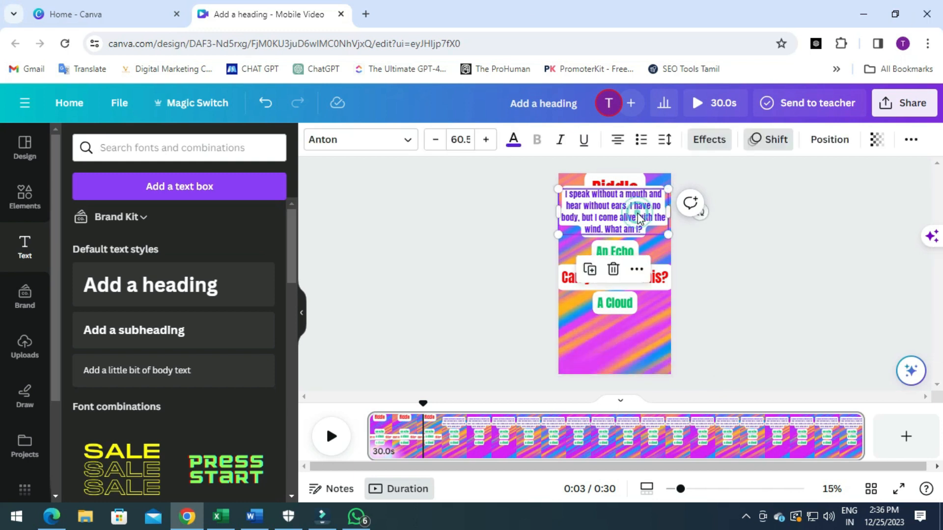
{"action": "left_click", "coordinate": [632, 251]}
{"action": "right_click", "coordinate": [611, 256]}
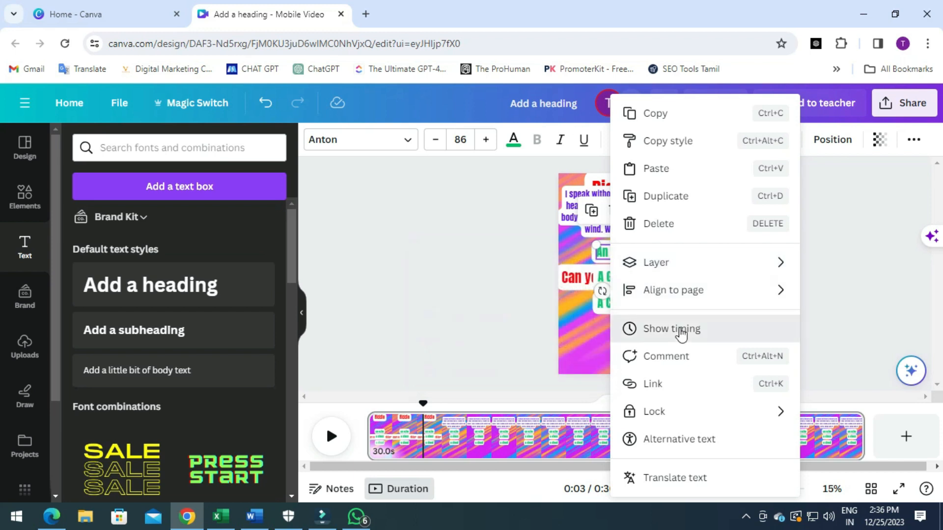
{"action": "left_click", "coordinate": [669, 328]}
{"action": "left_click_drag", "start_coordinate": [372, 412], "coordinate": [505, 410]}
Trim the start of the "A Ghost" and "A Cloud" texts to about 8 seconds, matching "An Echo".
{"action": "left_click", "coordinate": [622, 275]}
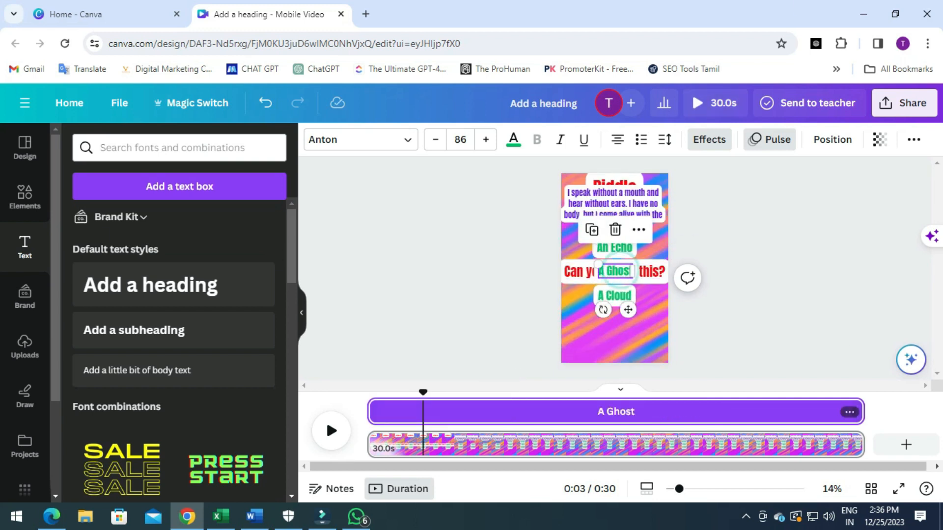
{"action": "left_click_drag", "start_coordinate": [369, 409], "coordinate": [500, 406]}
{"action": "left_click", "coordinate": [615, 295]}
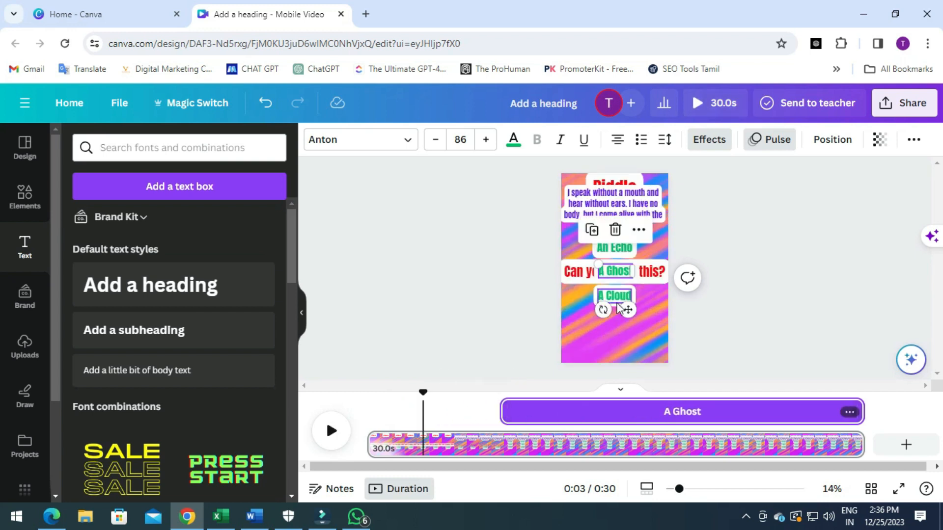
{"action": "left_click_drag", "start_coordinate": [382, 406], "coordinate": [503, 406]}
{"action": "left_click", "coordinate": [806, 251]}
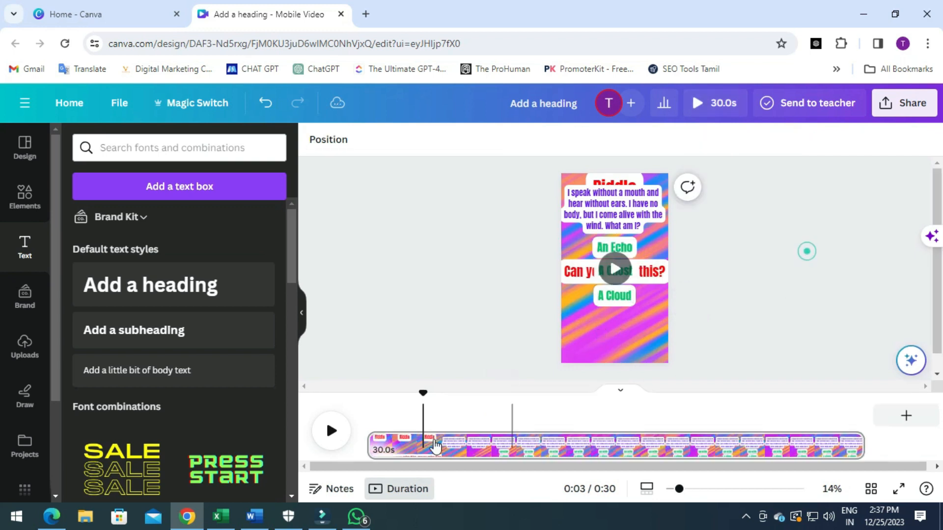
Play the video from the beginning to check when the answer options appear, pausing at about 21 seconds.
{"action": "left_click_drag", "start_coordinate": [423, 403], "coordinate": [367, 397]}
{"action": "left_click", "coordinate": [332, 435]}
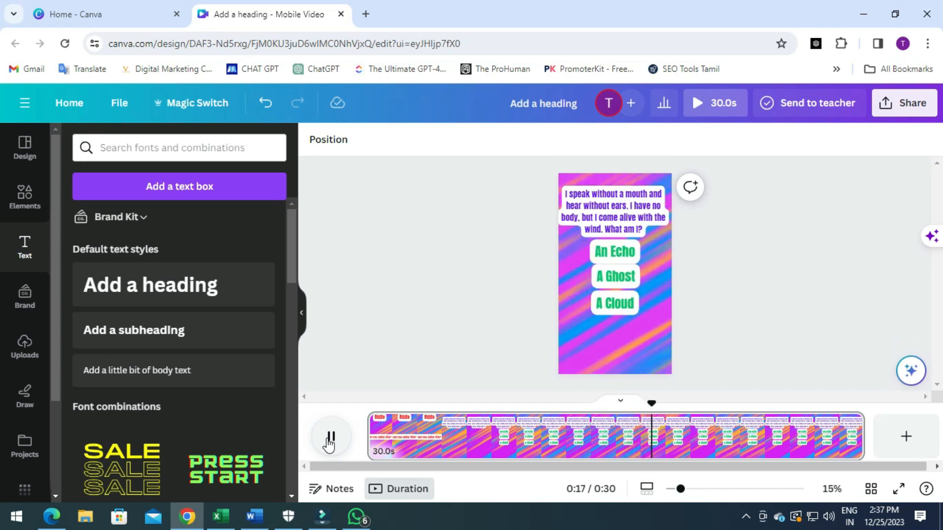
{"action": "left_click", "coordinate": [331, 436]}
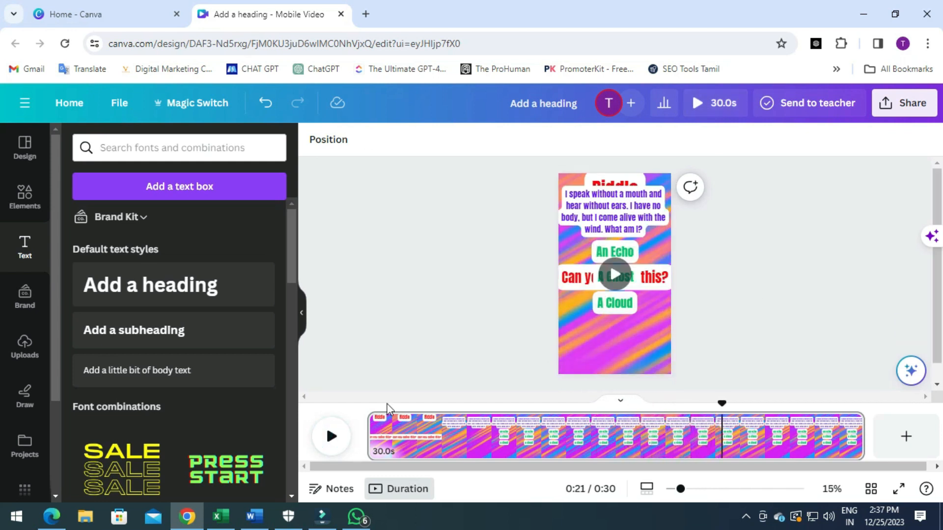
Check the answer options in the Excel riddle sheet, return to Canva, and place a copy of the "An Echo" text over "A Ghost".
{"action": "left_click", "coordinate": [228, 521]}
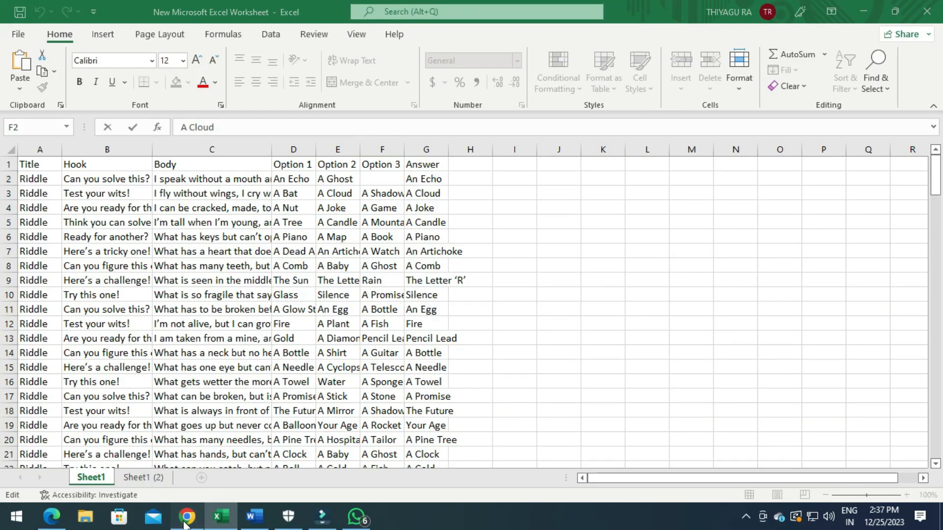
{"action": "left_click", "coordinate": [186, 518]}
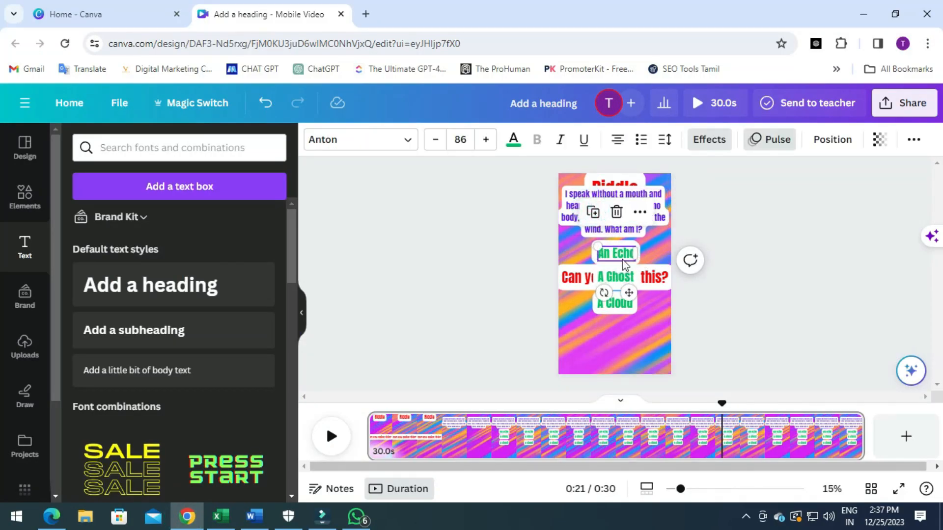
{"action": "left_click", "coordinate": [631, 326]}
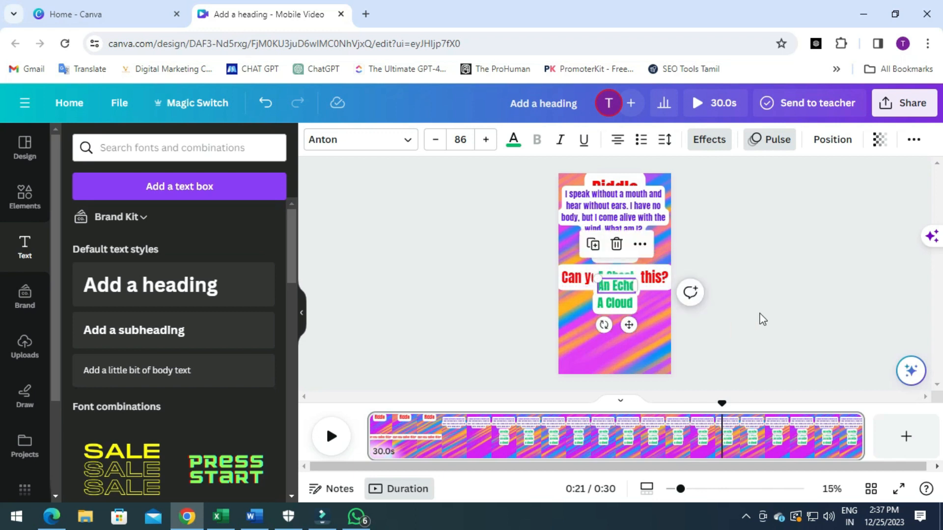
{"action": "left_click", "coordinate": [715, 288]}
{"action": "left_click", "coordinate": [632, 290]}
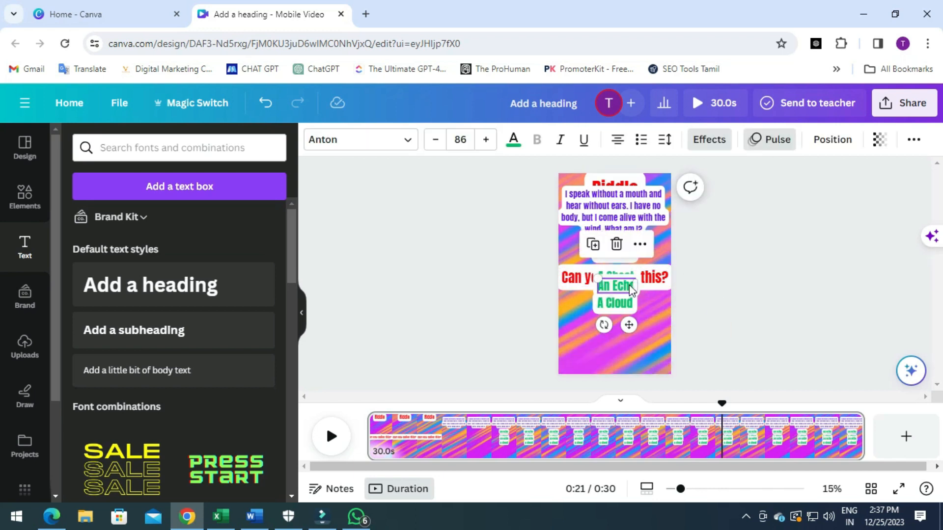
Show the timing of the lower "An Echo" copy, trim its start to about 22 seconds, and play the video.
{"action": "right_click", "coordinate": [631, 292]}
{"action": "left_click", "coordinate": [653, 329]}
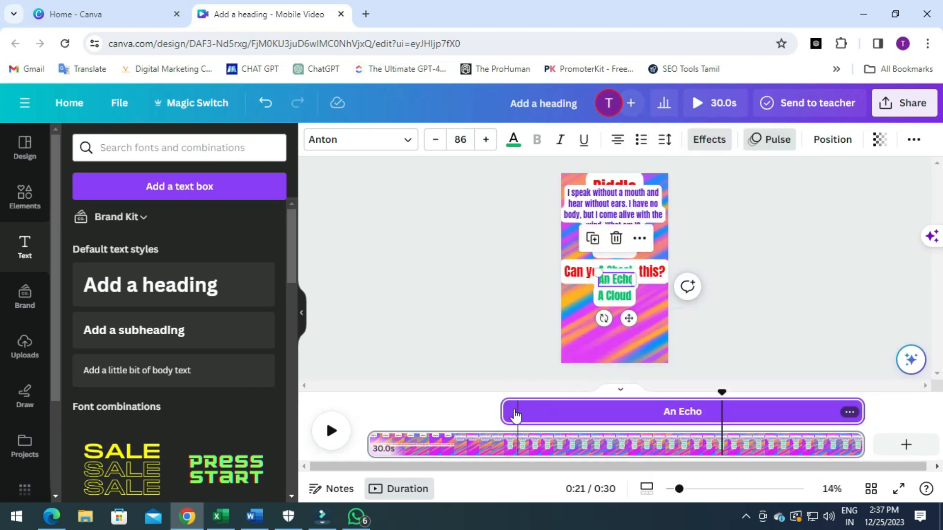
{"action": "mouse_move", "coordinate": [507, 409]}
{"action": "left_mouse_down"}
{"action": "mouse_move", "coordinate": [811, 410]}
{"action": "mouse_move", "coordinate": [513, 407]}
{"action": "left_mouse_up"}
{"action": "left_click", "coordinate": [824, 268]}
{"action": "left_click", "coordinate": [331, 437]}
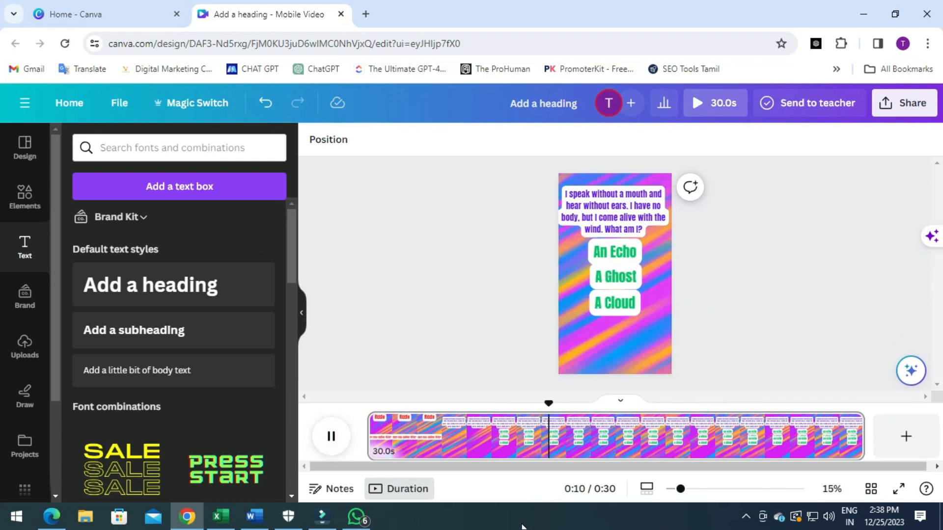
Trim the ends of the upper "An Echo" and the "A Cloud" texts to about 23 seconds on the timeline.
{"action": "left_click", "coordinate": [620, 251]}
{"action": "right_click", "coordinate": [617, 260]}
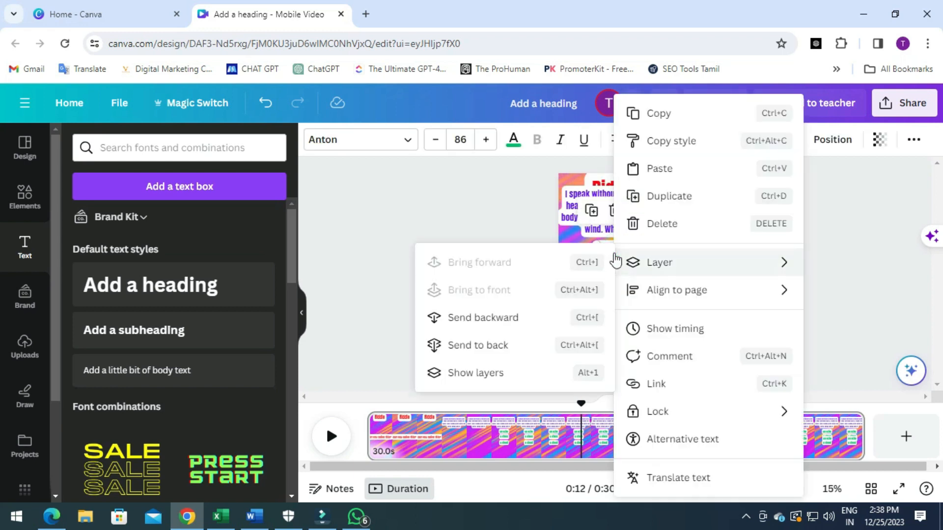
{"action": "left_click", "coordinate": [648, 329]}
{"action": "left_click_drag", "start_coordinate": [857, 411], "coordinate": [742, 415]}
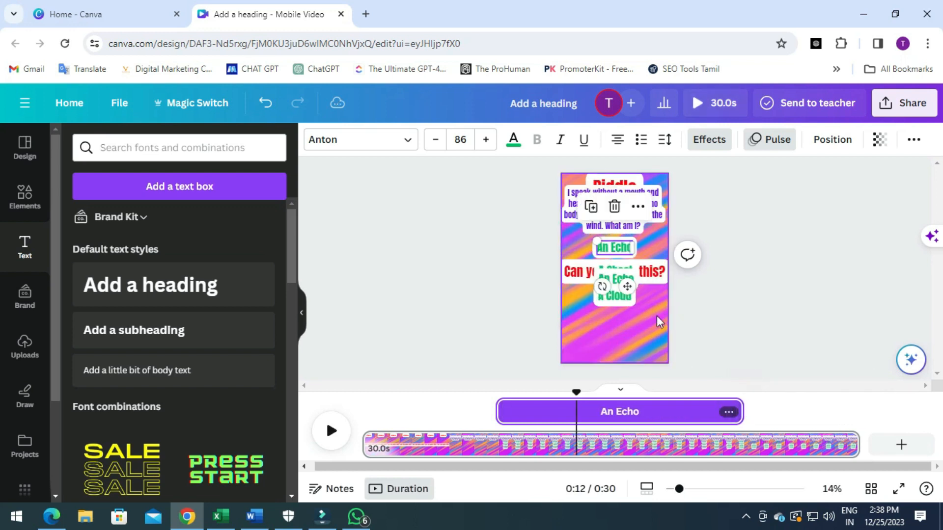
{"action": "left_click", "coordinate": [624, 300]}
{"action": "left_click_drag", "start_coordinate": [859, 411], "coordinate": [740, 424]}
{"action": "left_click", "coordinate": [800, 261]}
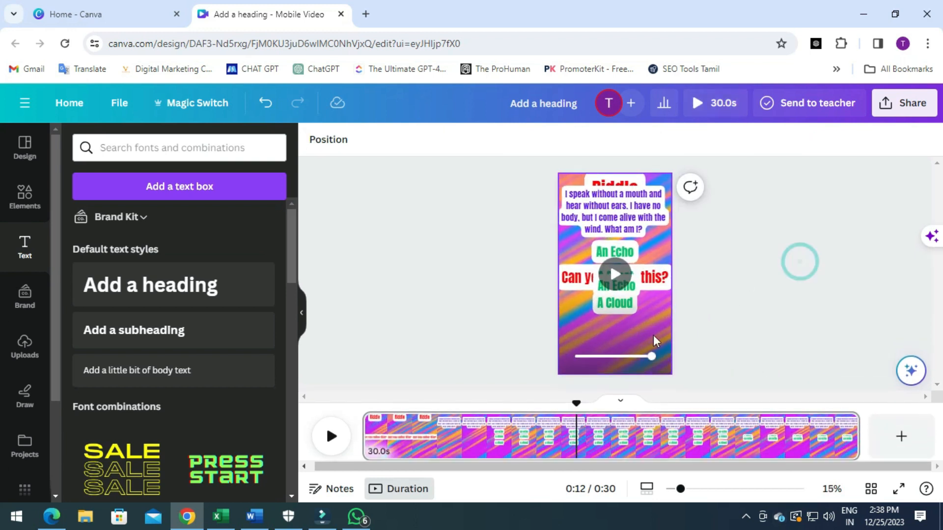
Show the timing of the "A Ghost" text and trim its end so it lasts 15.0 seconds.
{"action": "left_click", "coordinate": [627, 276]}
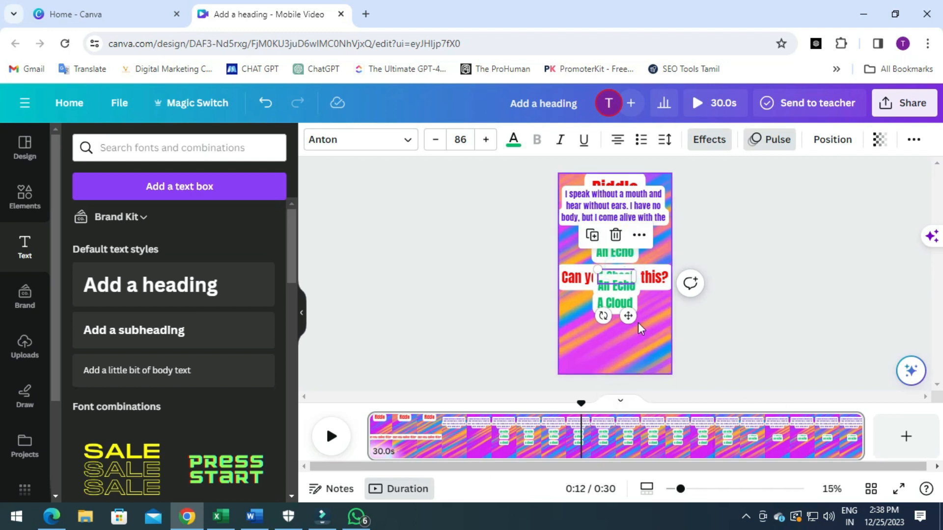
{"action": "right_click", "coordinate": [630, 277]}
{"action": "left_click", "coordinate": [686, 329]}
{"action": "left_click_drag", "start_coordinate": [861, 412], "coordinate": [741, 413]}
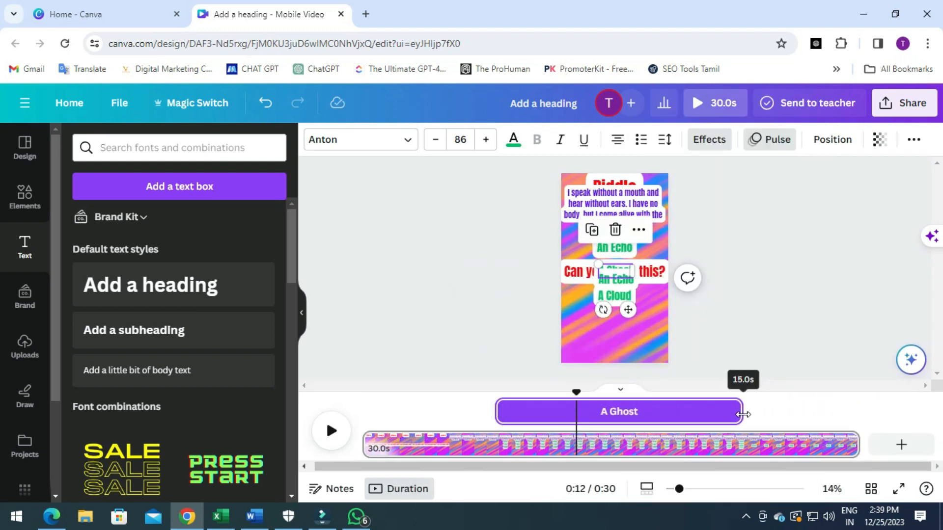
{"action": "left_click", "coordinate": [811, 296]}
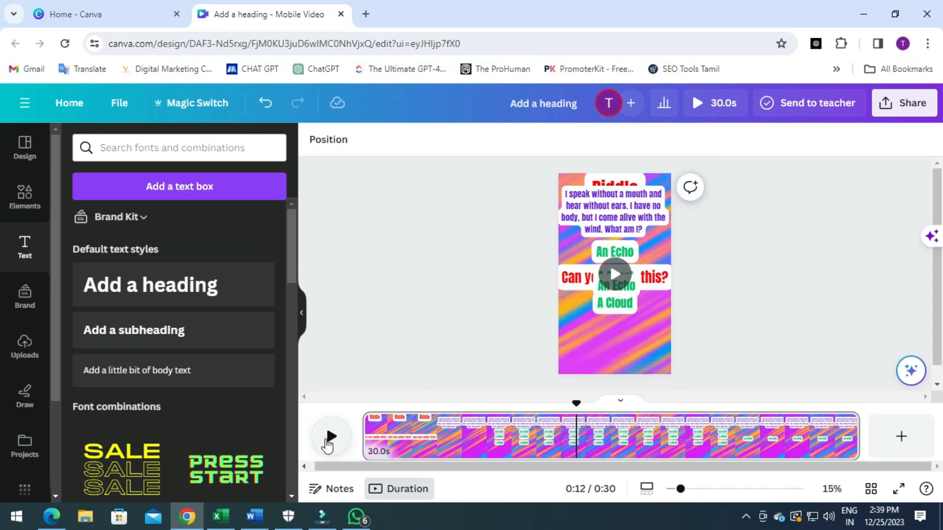
Play the video to check the answer reveal, pausing near the end and returning the playhead to about 22 seconds.
{"action": "left_click", "coordinate": [328, 441]}
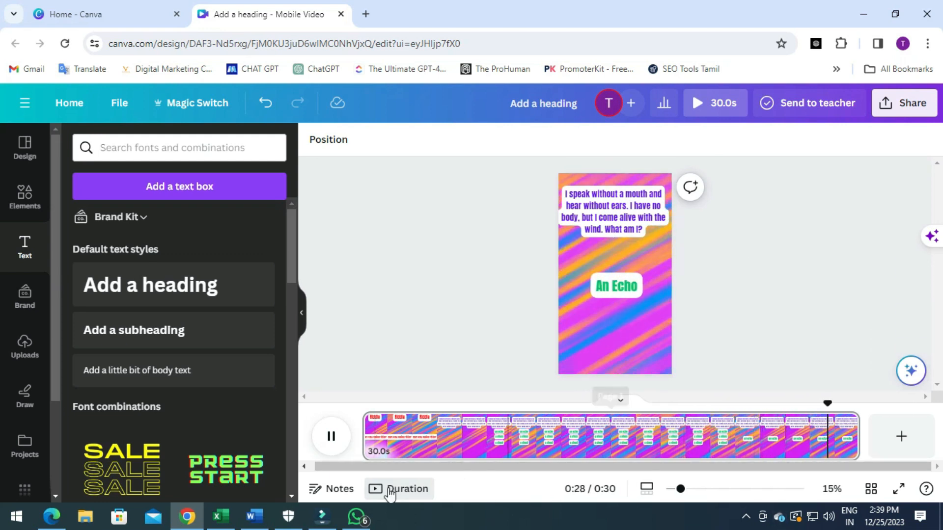
{"action": "left_click", "coordinate": [331, 436]}
{"action": "left_click_drag", "start_coordinate": [848, 403], "coordinate": [727, 399]}
Adjust the start of the lower "An Echo" answer text to where the answer options end, and play the video.
{"action": "left_click", "coordinate": [627, 286]}
{"action": "right_click", "coordinate": [626, 285]}
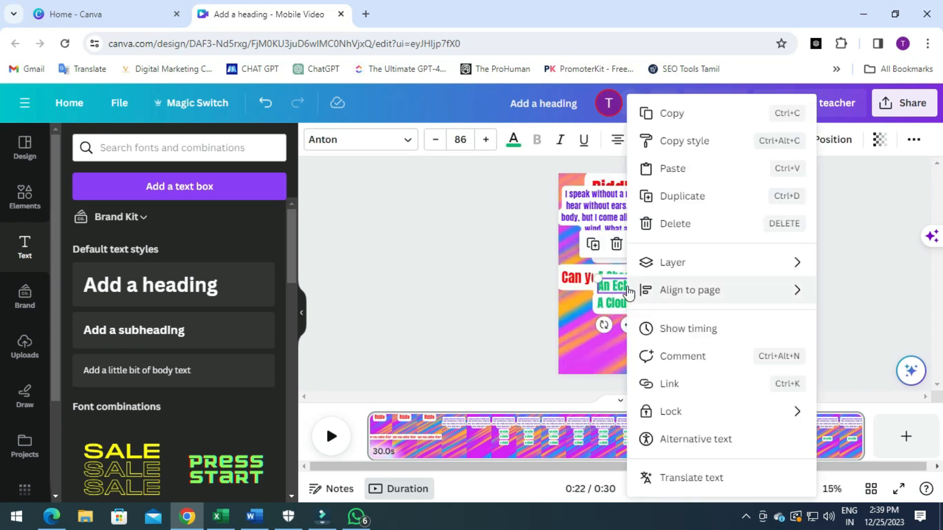
{"action": "left_click", "coordinate": [686, 329]}
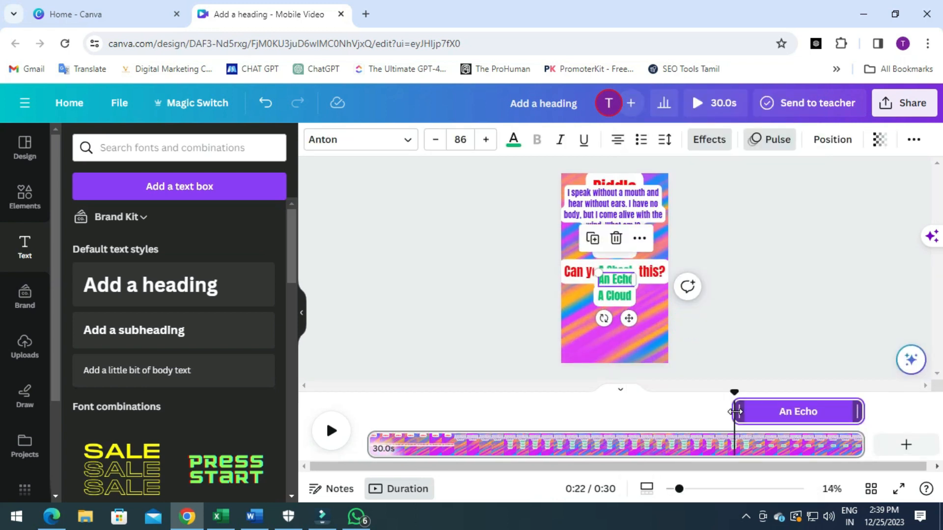
{"action": "left_click_drag", "start_coordinate": [736, 411], "coordinate": [684, 393]}
{"action": "left_click", "coordinate": [811, 278]}
{"action": "left_click", "coordinate": [332, 432]}
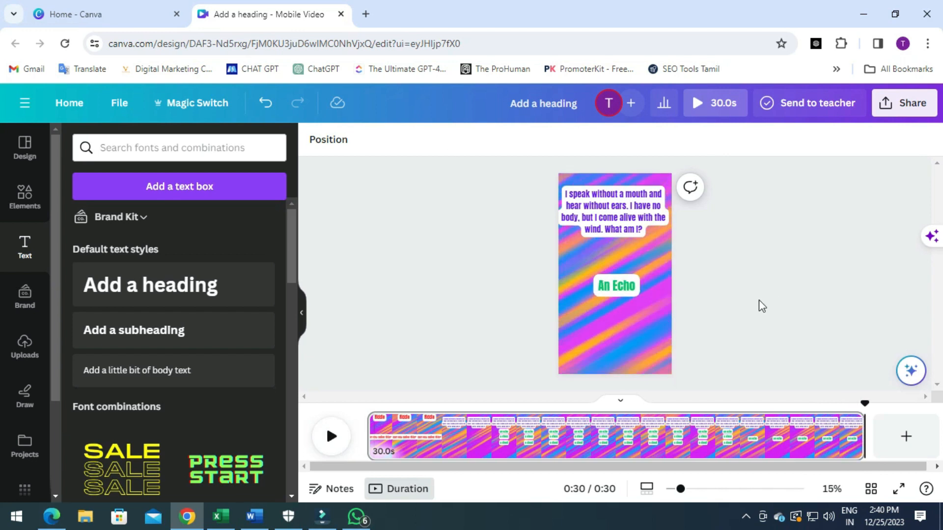
Search the elements for "pointing up" and add the photo of the bearded man in a suit pointing up.
{"action": "left_click", "coordinate": [39, 209]}
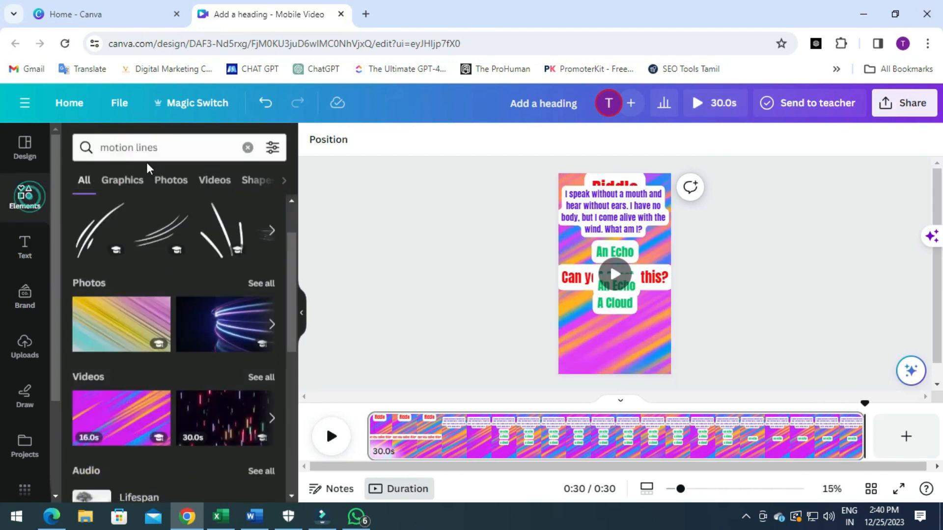
{"action": "triple_click", "coordinate": [166, 149]}
{"action": "type", "text": "point"}
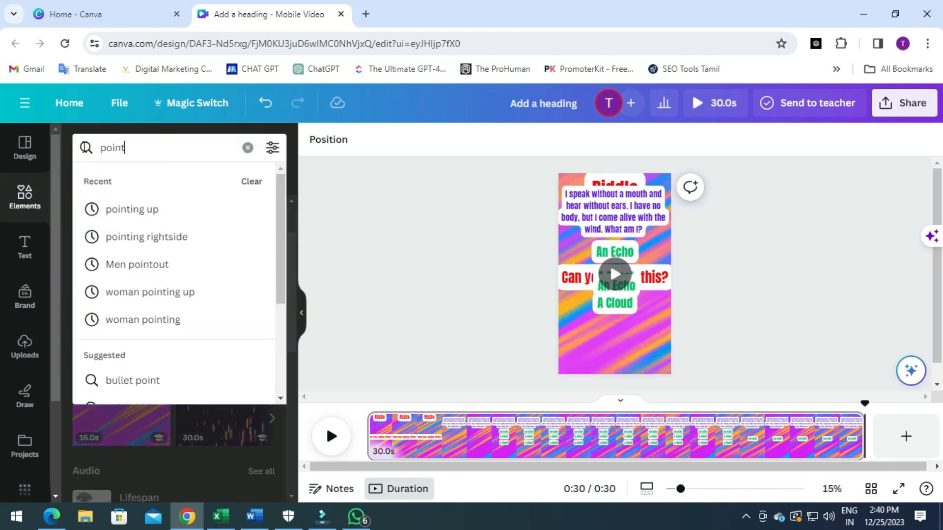
{"action": "left_click", "coordinate": [170, 206]}
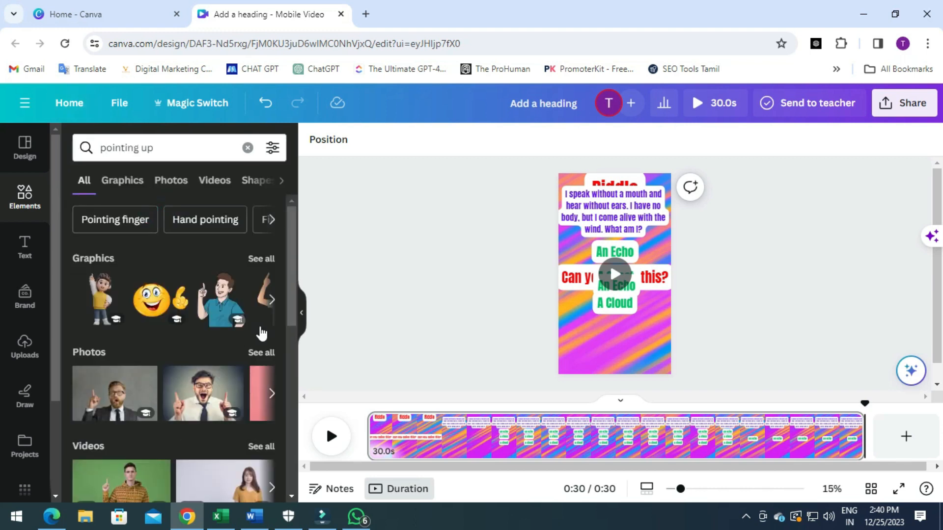
{"action": "left_click", "coordinate": [120, 403]}
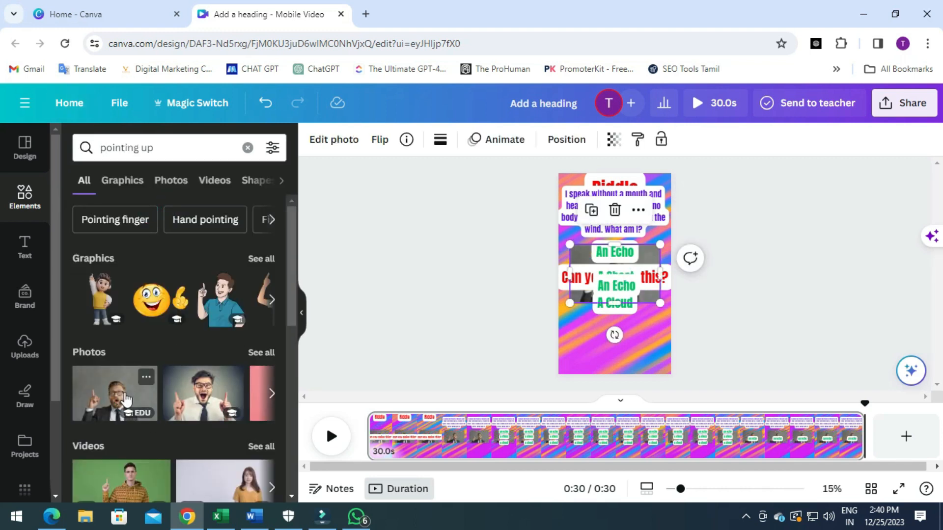
Enlarge the photo of the pointing man and place it across the bottom of the page.
{"action": "left_click_drag", "start_coordinate": [648, 258], "coordinate": [689, 305]}
{"action": "left_click_drag", "start_coordinate": [617, 345], "coordinate": [626, 346]}
{"action": "double_click", "coordinate": [626, 345]}
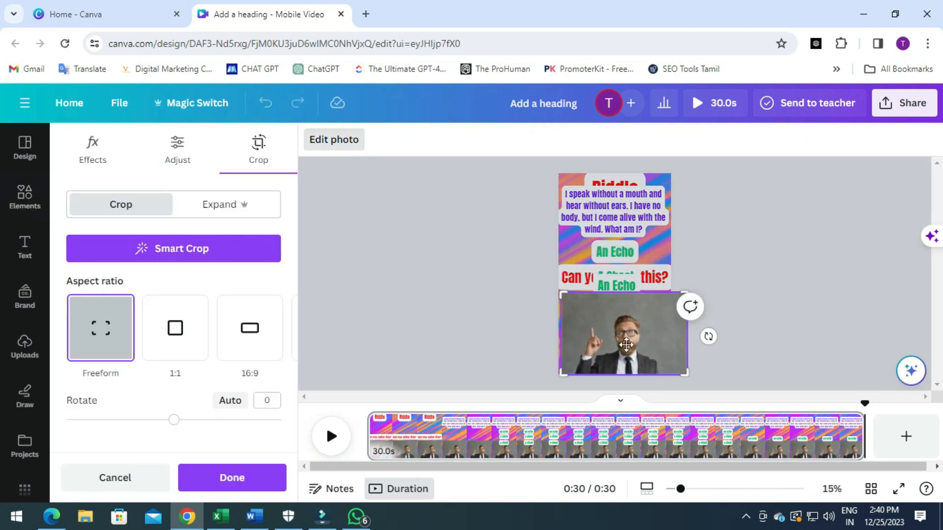
Show the timing of the pointing-man photo and trim its end to about 8 seconds.
{"action": "right_click", "coordinate": [643, 349]}
{"action": "left_click", "coordinate": [680, 322]}
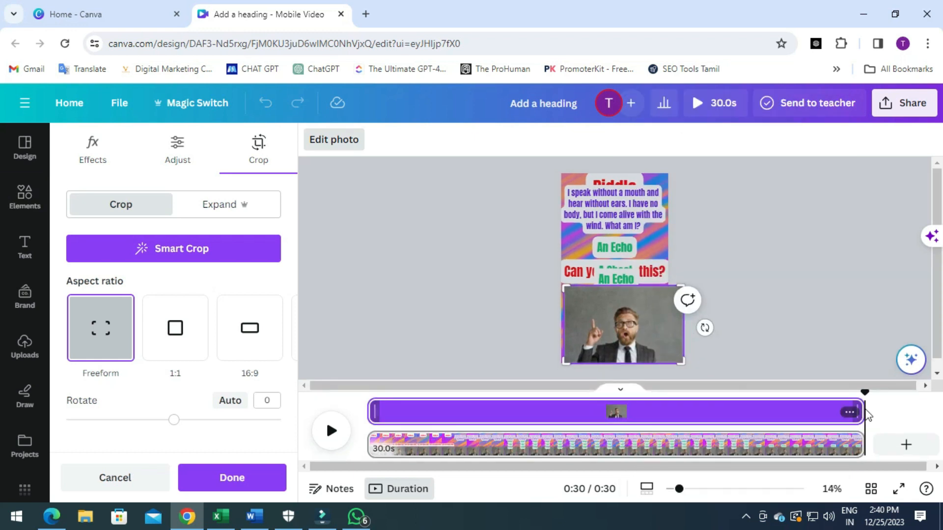
{"action": "left_click", "coordinate": [745, 417]}
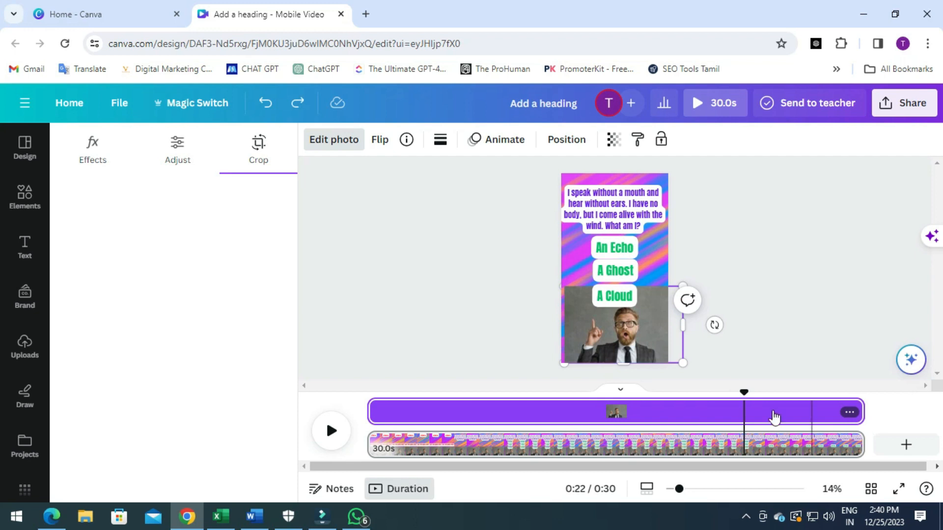
{"action": "left_click_drag", "start_coordinate": [861, 411], "coordinate": [493, 419]}
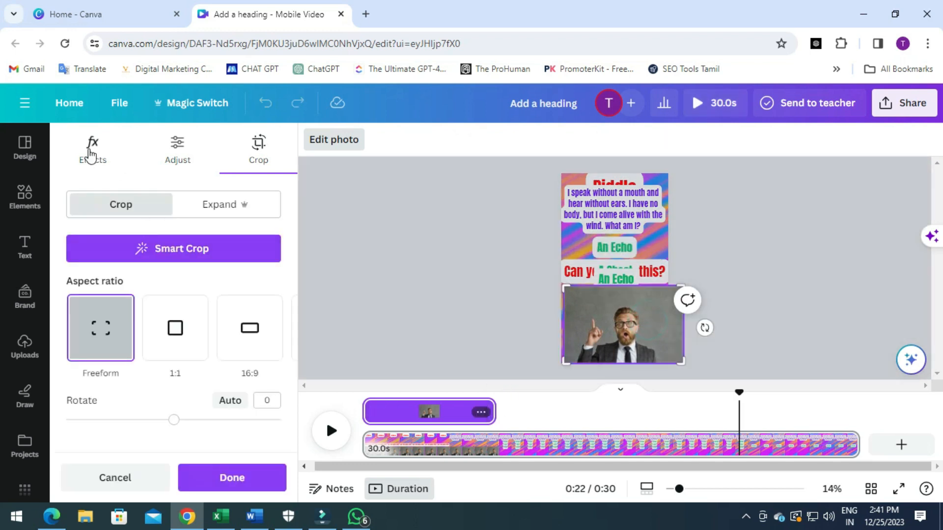
Remove the background of the pointing-man photo and crop its upper edge to just below "A Cloud".
{"action": "left_click", "coordinate": [92, 150]}
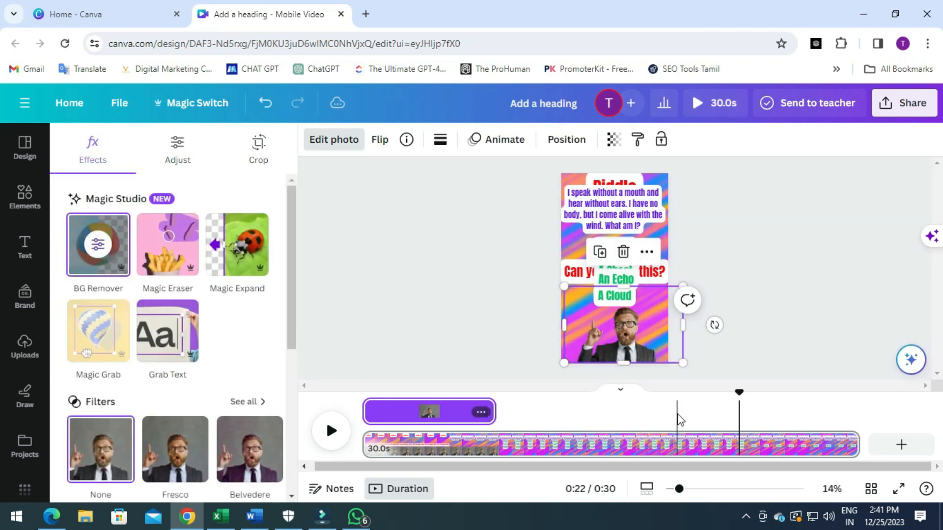
{"action": "left_click_drag", "start_coordinate": [626, 285], "coordinate": [625, 305]}
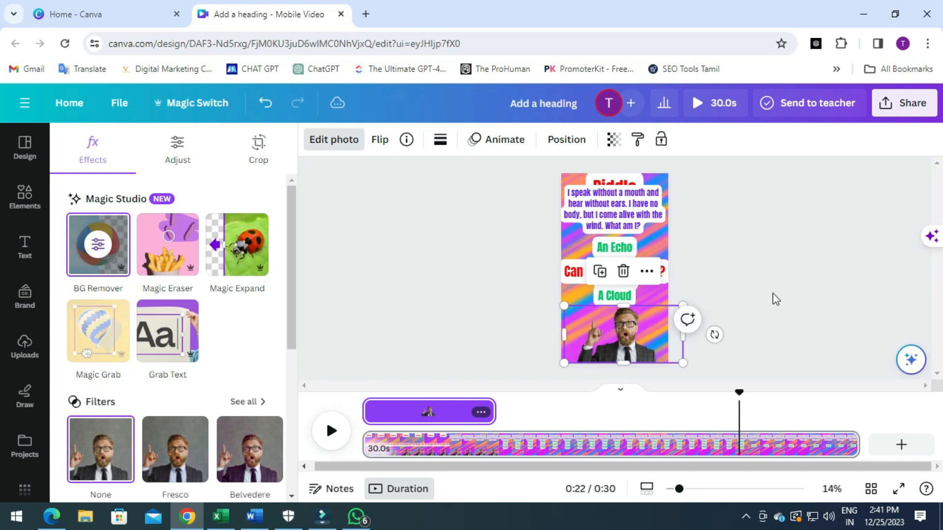
{"action": "left_click", "coordinate": [773, 298]}
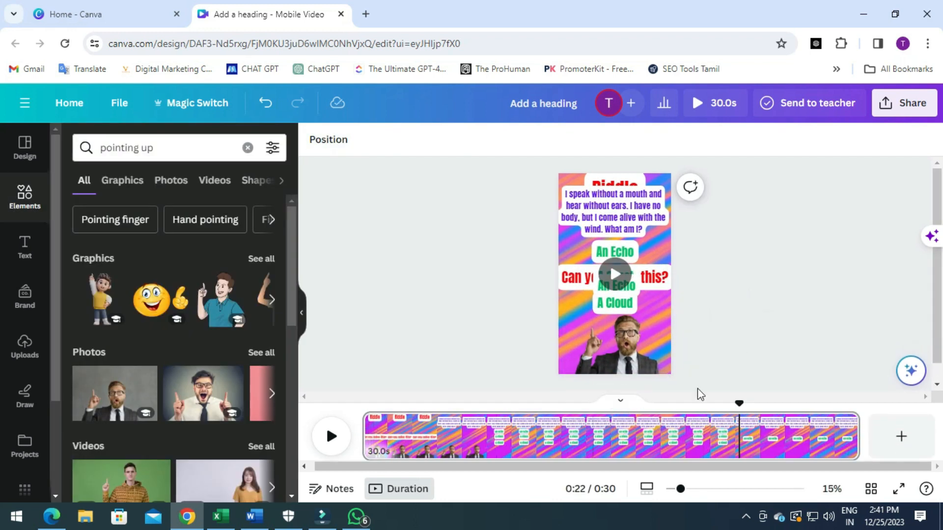
Play the video from the beginning to check when the pointing man and the answer appear.
{"action": "left_click", "coordinate": [370, 403]}
{"action": "left_click", "coordinate": [331, 436]}
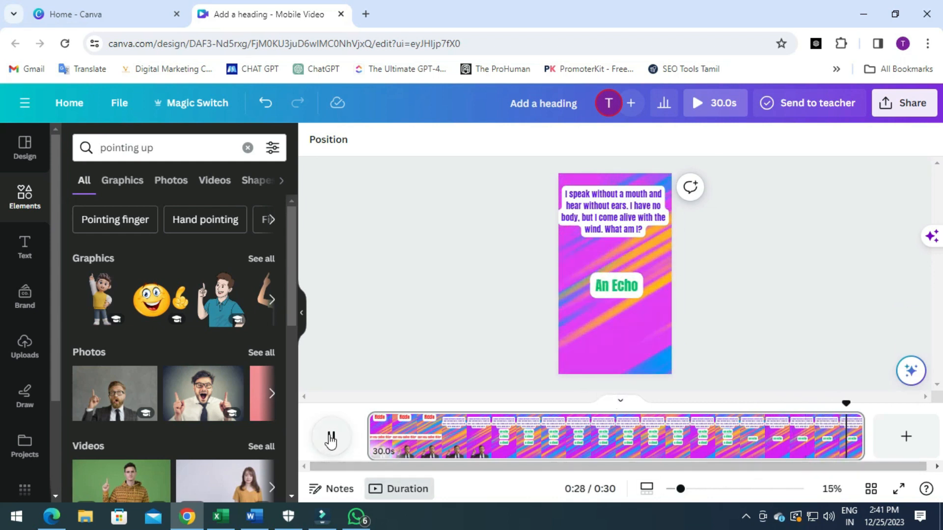
Search the elements for "celebration" and add the gold confetti burst graphic over the lower part of the page.
{"action": "left_click_drag", "start_coordinate": [180, 147], "coordinate": [82, 148]}
{"action": "type", "text": "c"}
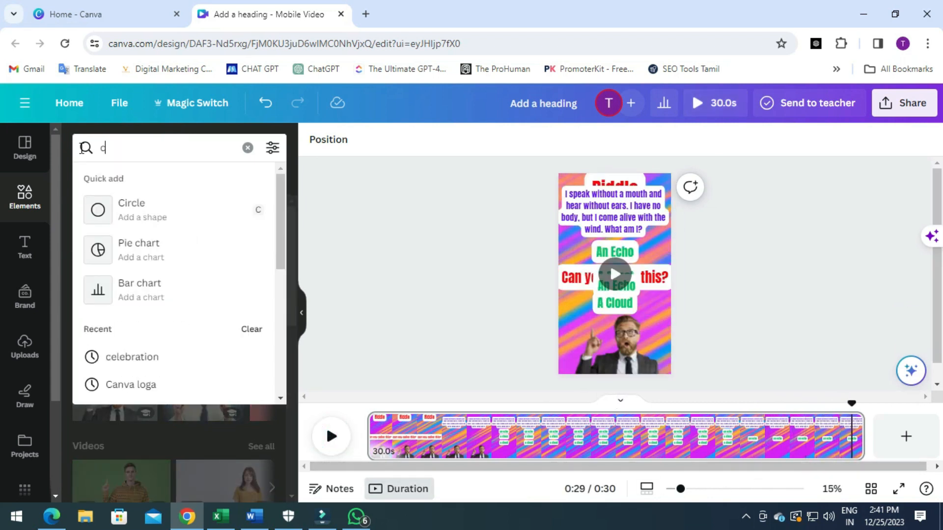
{"action": "type", "text": "elebration"}
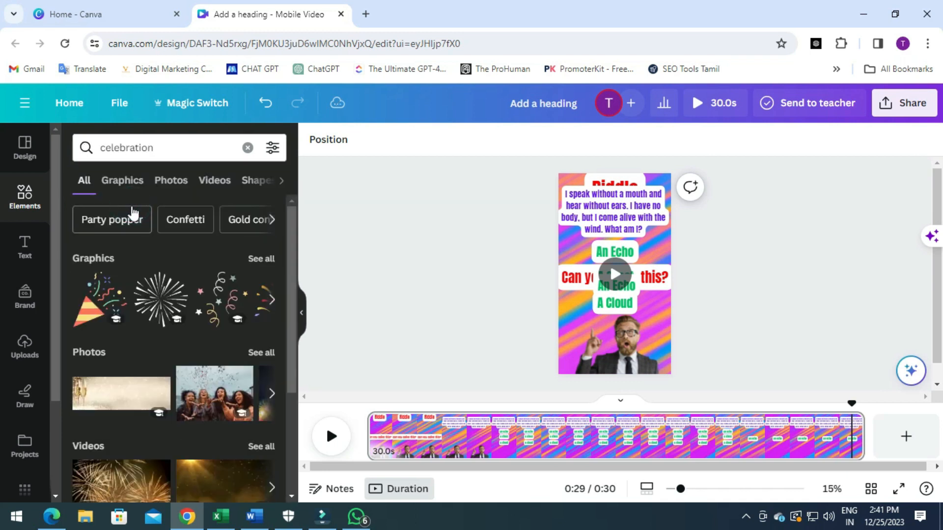
{"action": "left_click", "coordinate": [260, 257]}
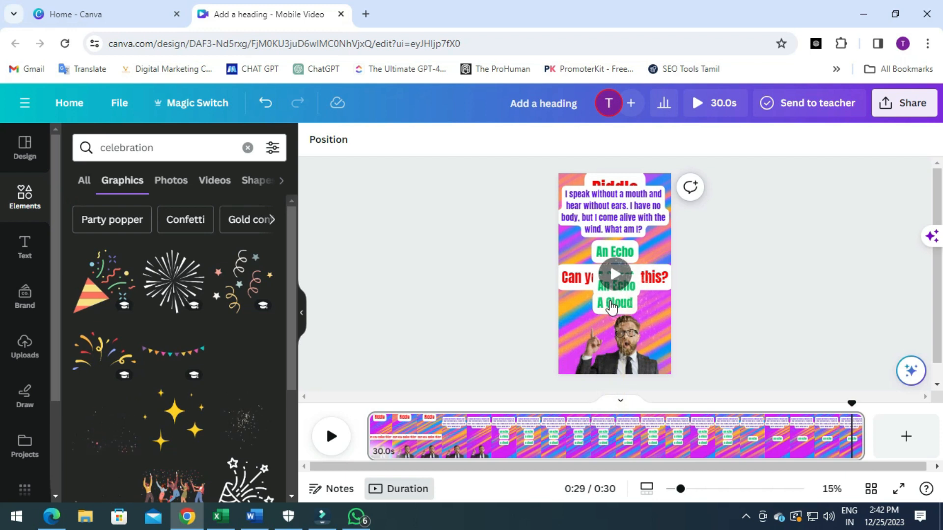
{"action": "left_click_drag", "start_coordinate": [612, 308], "coordinate": [612, 314]}
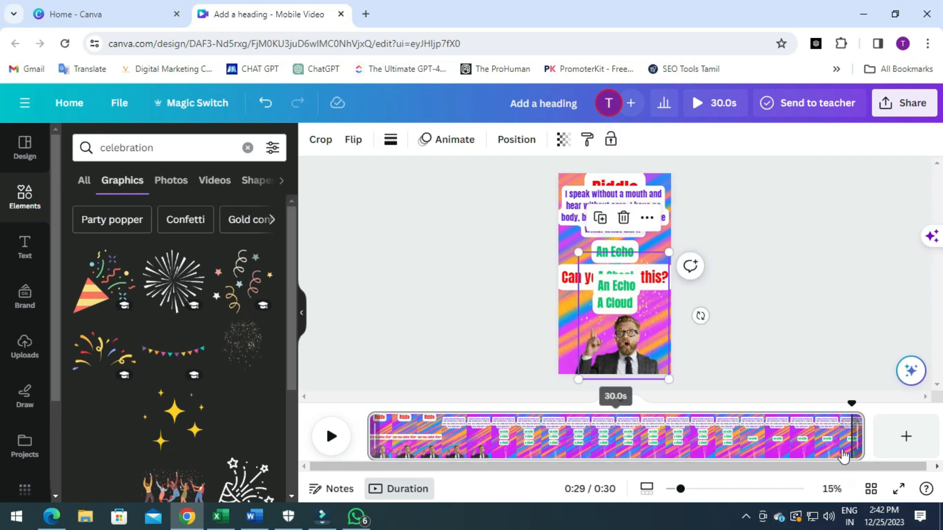
Show the timing of the confetti graphic and trim its start so it plays for the last 6.9 seconds.
{"action": "right_click", "coordinate": [650, 313]}
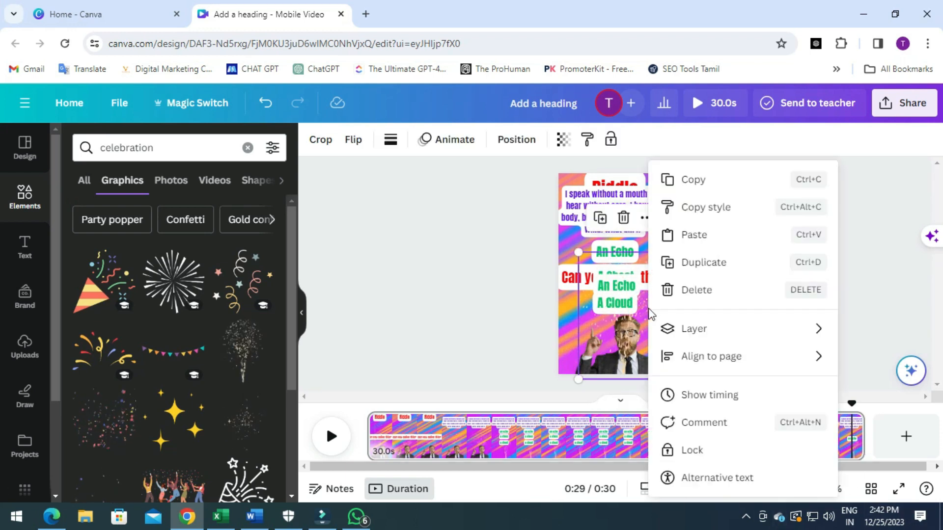
{"action": "left_click", "coordinate": [695, 394]}
{"action": "left_click_drag", "start_coordinate": [371, 411], "coordinate": [748, 403]}
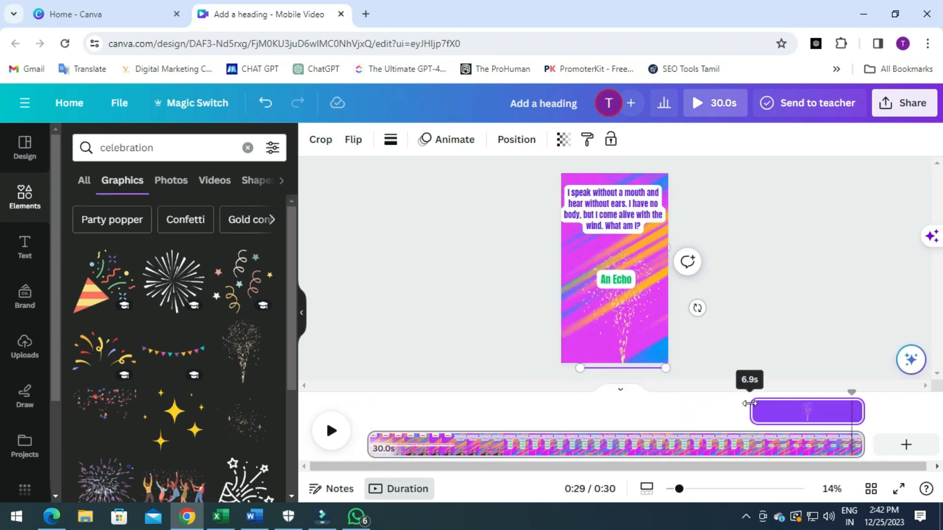
{"action": "left_click", "coordinate": [819, 291]}
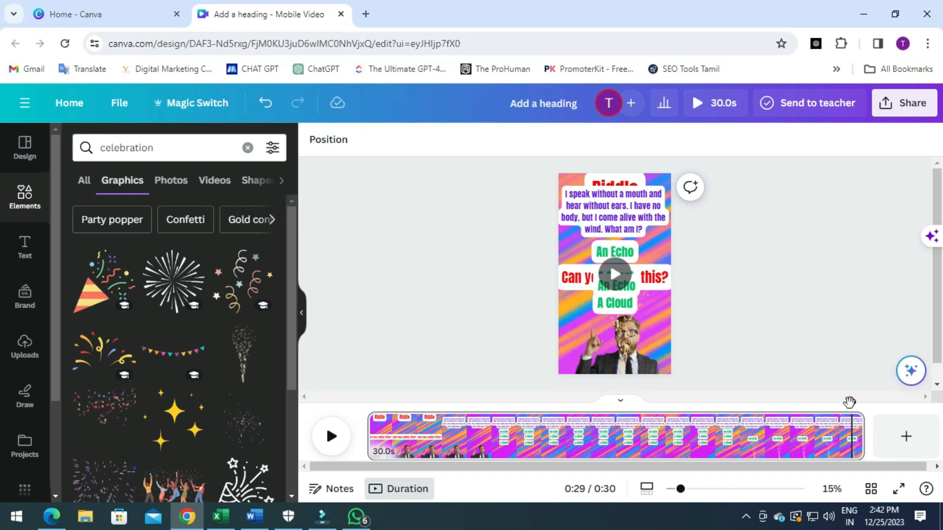
Play the riddle video from the beginning to check the confetti timing.
{"action": "left_click_drag", "start_coordinate": [849, 398], "coordinate": [335, 413]}
{"action": "left_click", "coordinate": [331, 437]}
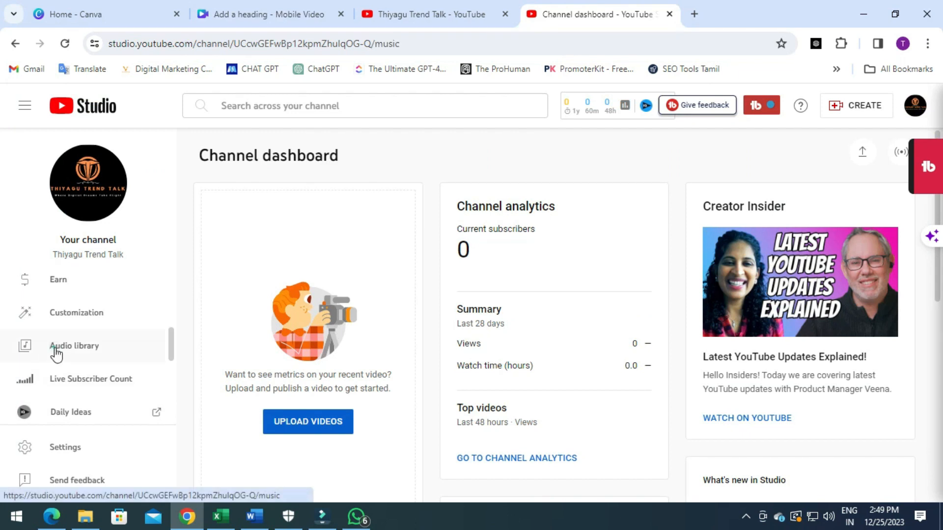
In YouTube Studio's Audio library, filter the music by "dreams" and download the track Gully Dreams.
{"action": "left_click", "coordinate": [57, 354]}
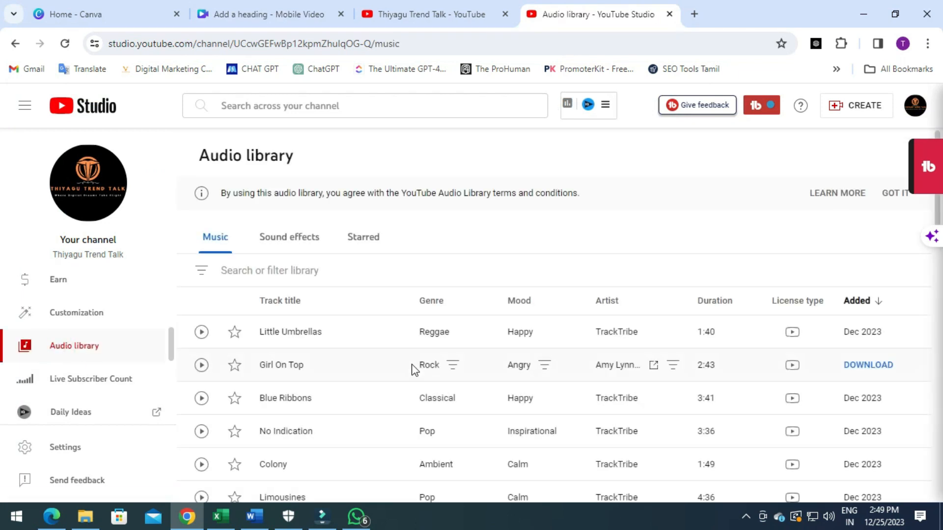
{"action": "scroll", "coordinate": [413, 370], "scroll_direction": "down", "scroll_amount": 2}
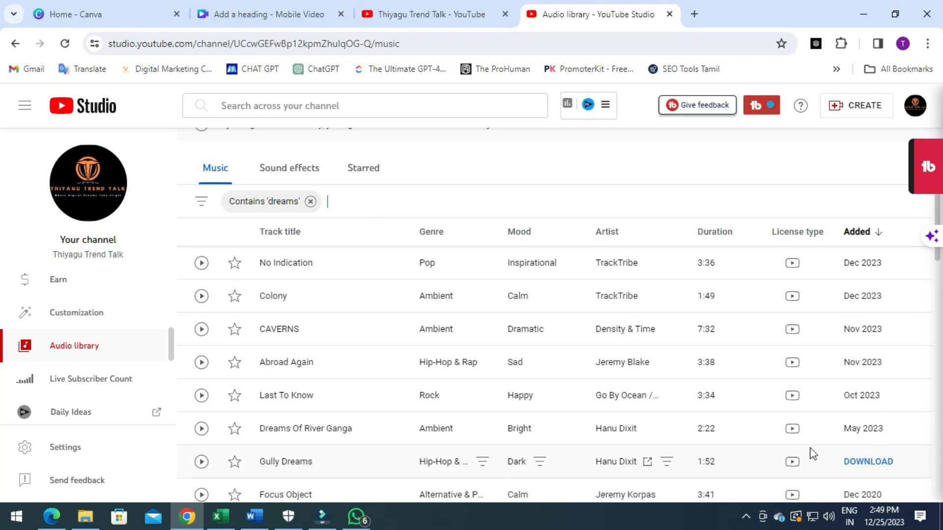
{"action": "left_click", "coordinate": [865, 466]}
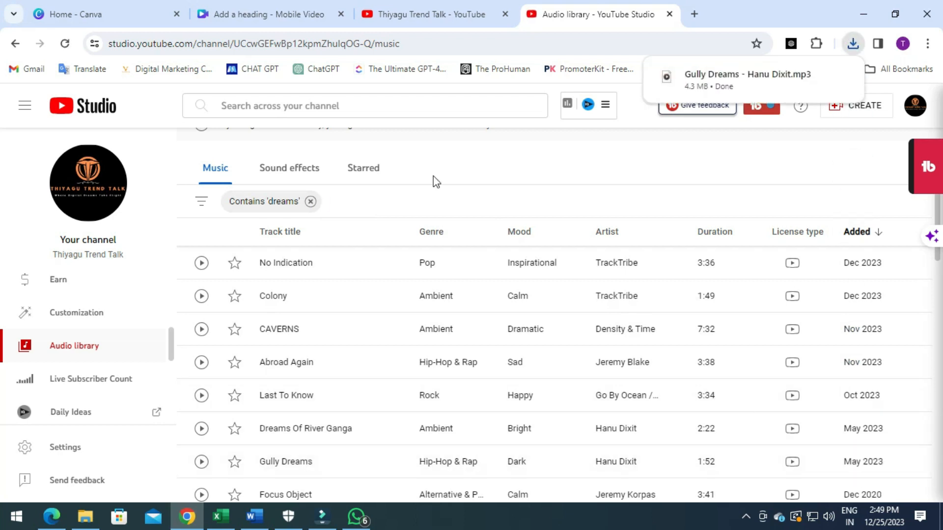
Switch back to the Canva design, upload the Gully Dreams audio file and add it as music from the start of the timeline.
{"action": "left_click", "coordinate": [260, 13]}
{"action": "left_click", "coordinate": [165, 180]}
{"action": "left_click", "coordinate": [235, 195]}
{"action": "left_click", "coordinate": [372, 382]}
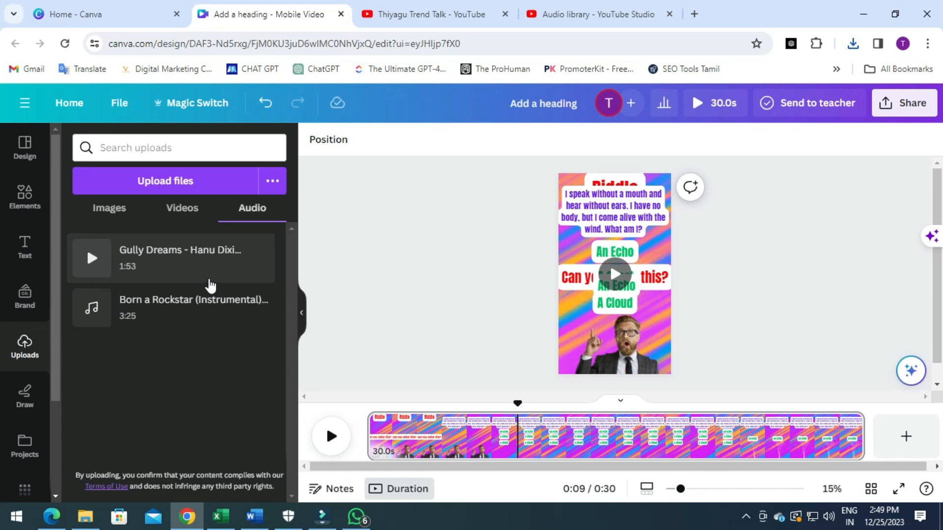
{"action": "left_click_drag", "start_coordinate": [95, 266], "coordinate": [440, 454]}
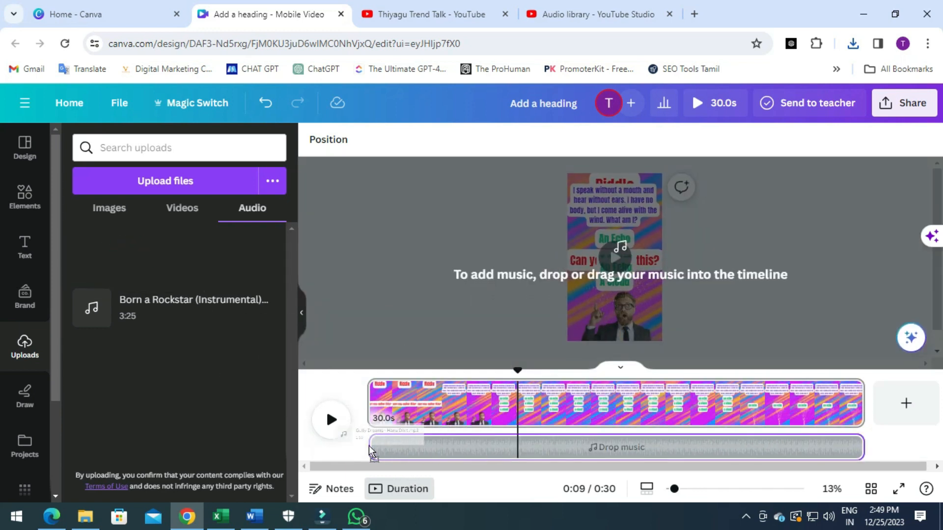
{"action": "left_click_drag", "start_coordinate": [522, 449], "coordinate": [345, 455]}
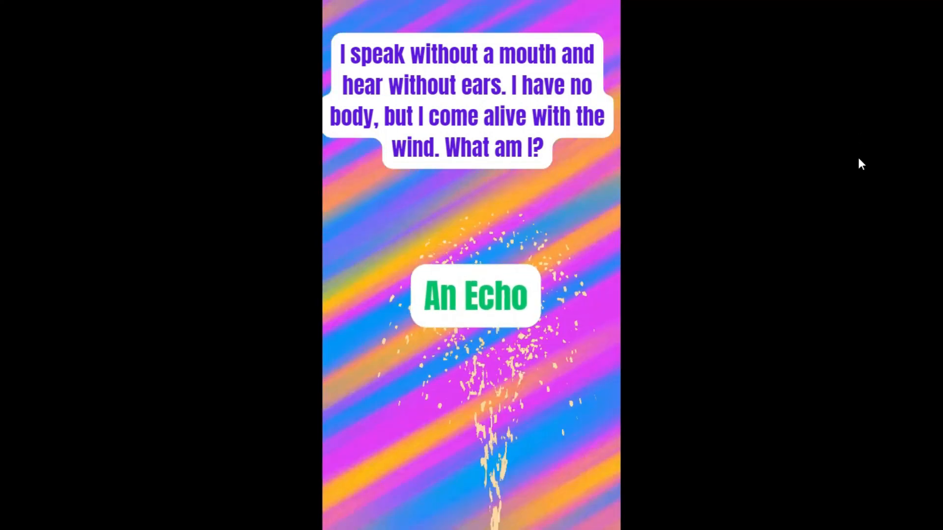
{"action": "mouse_move", "coordinate": [578, 519]}
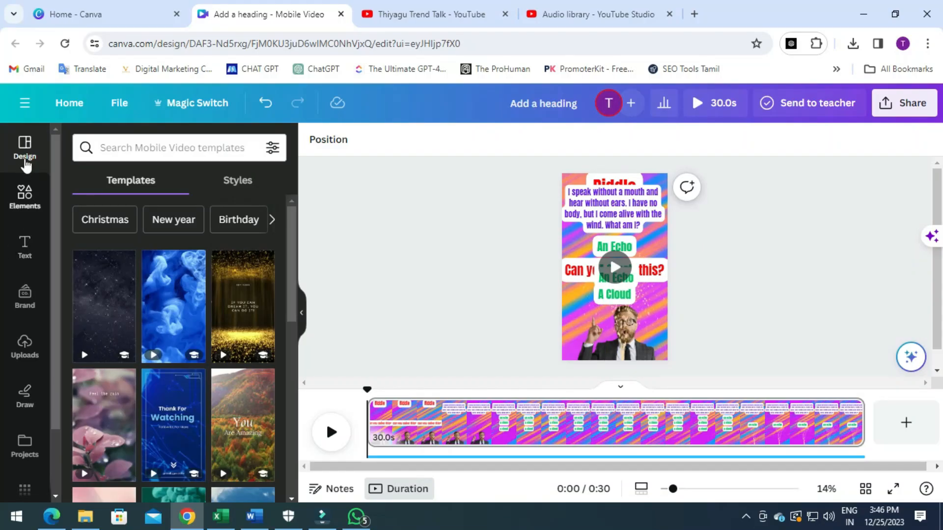
Find the Bulk create app by searching the apps for "bulk create" and open its manual data entry table.
{"action": "scroll", "coordinate": [27, 418], "scroll_direction": "down", "scroll_amount": 3}
{"action": "left_click", "coordinate": [25, 422]}
{"action": "type", "text": "bulk create"}
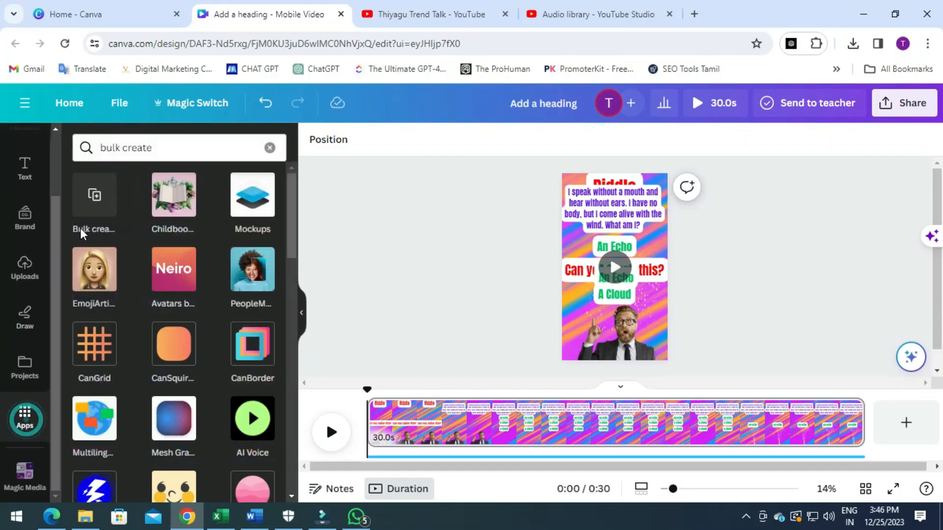
{"action": "left_click", "coordinate": [161, 145]}
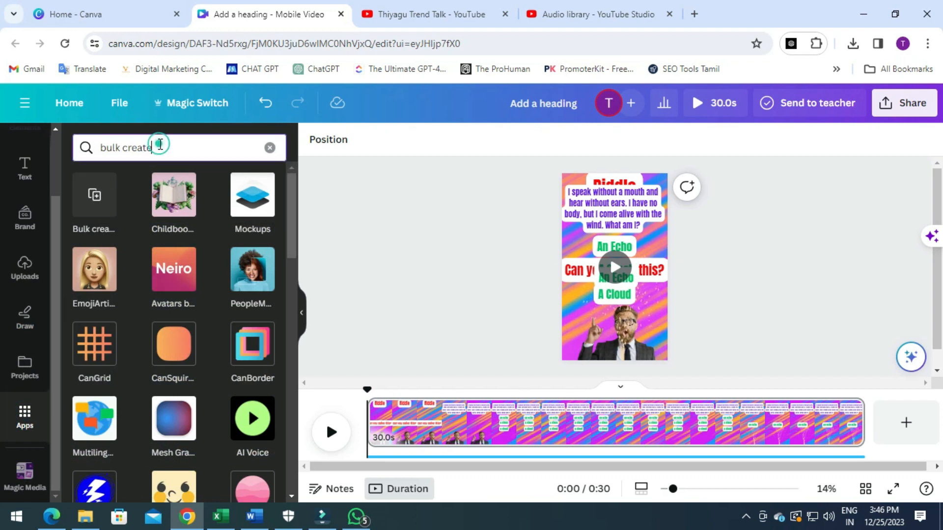
{"action": "left_click", "coordinate": [95, 197]}
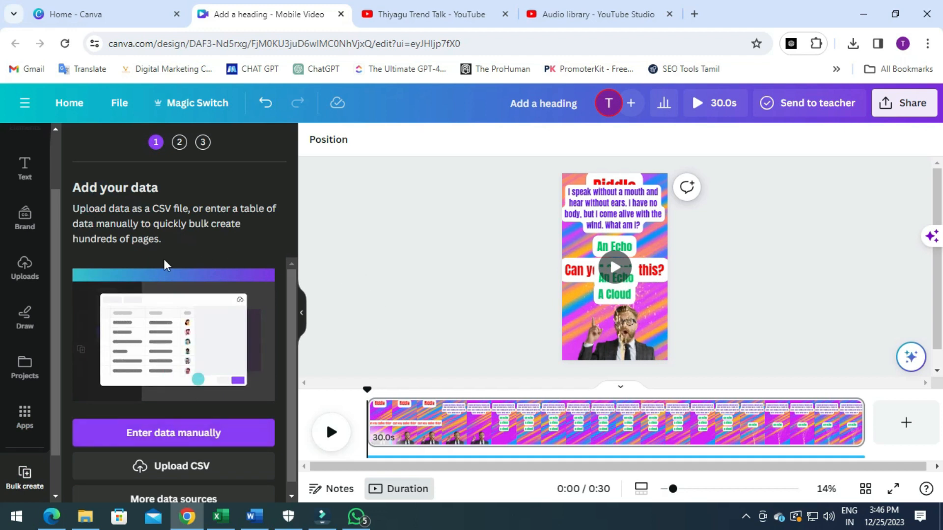
{"action": "left_click", "coordinate": [170, 435]}
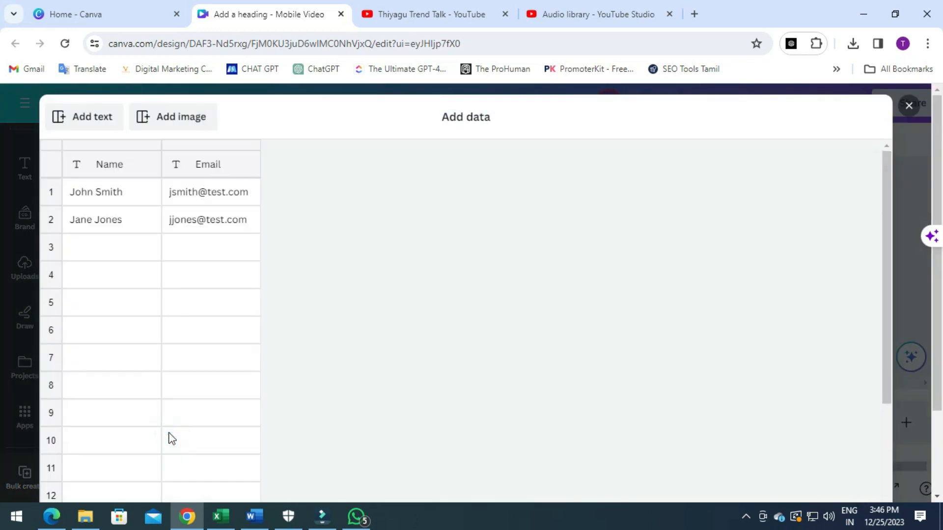
Switch to the Excel riddle sheet and copy the range A1:G31, from the Title header to the last Answer row.
{"action": "left_click", "coordinate": [220, 516]}
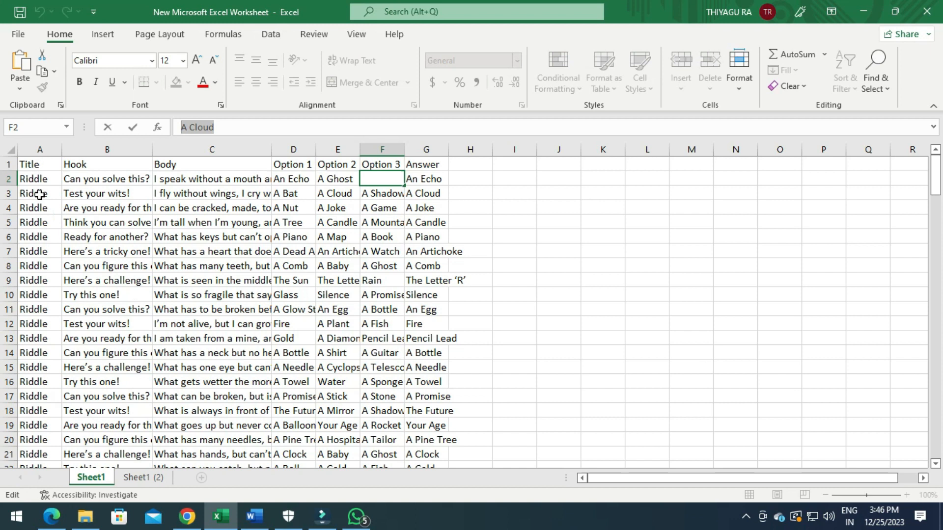
{"action": "left_click_drag", "start_coordinate": [38, 162], "coordinate": [440, 438]}
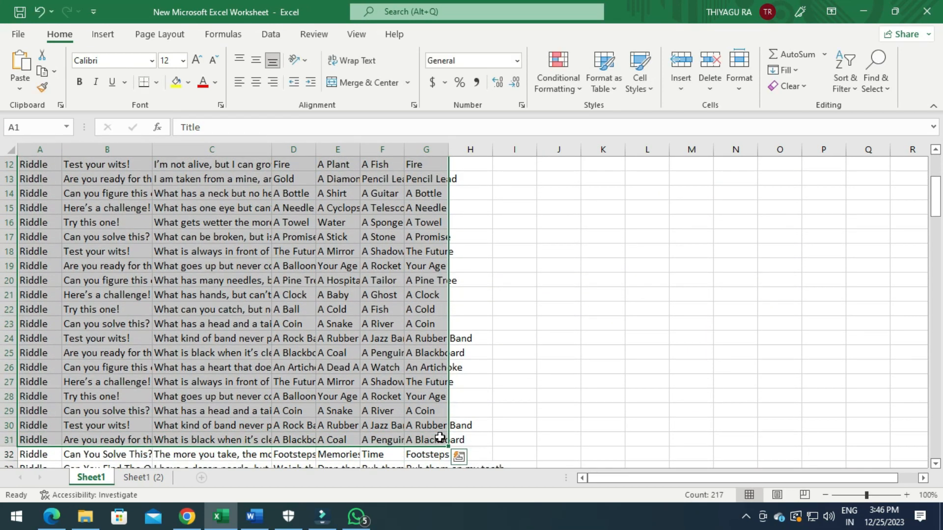
{"action": "right_click", "coordinate": [271, 209]}
{"action": "left_click", "coordinate": [317, 140]}
{"action": "scroll", "coordinate": [317, 143], "scroll_direction": "up", "scroll_amount": 4}
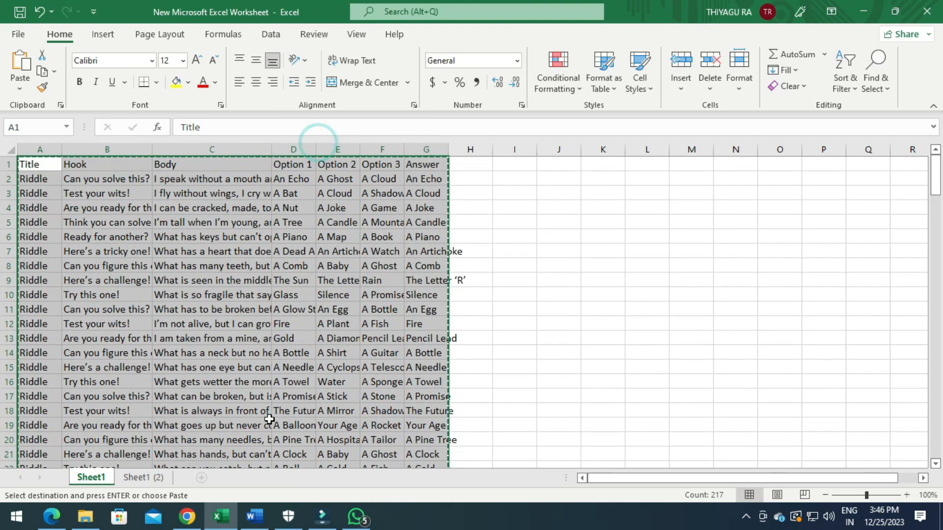
Return to Canva, paste the copied riddle data into the Add data table from its first header cell, and accept the table.
{"action": "left_click", "coordinate": [186, 517]}
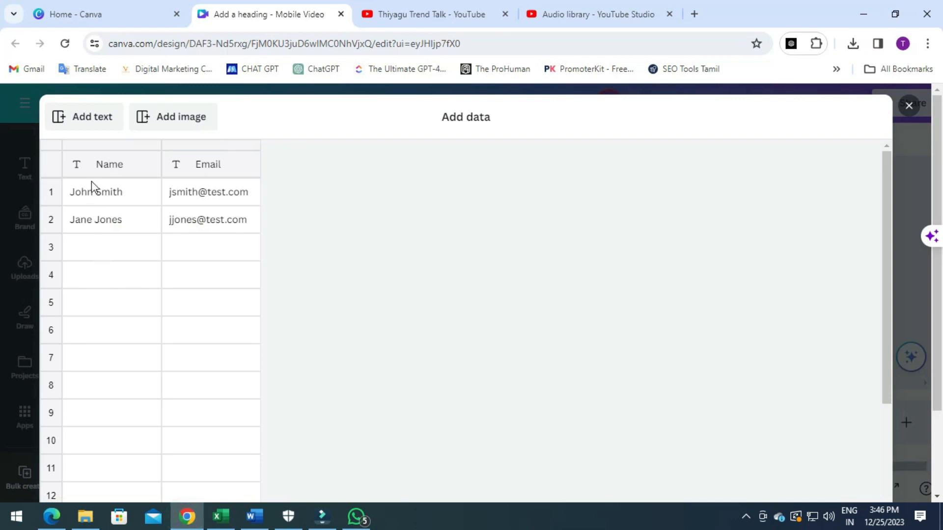
{"action": "left_click", "coordinate": [95, 167]}
{"action": "key", "text": "ctrl+v"}
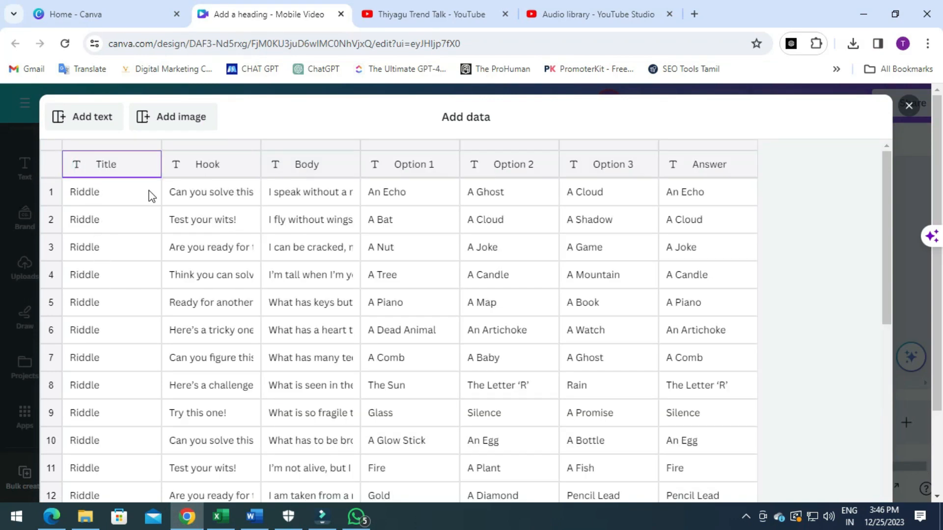
{"action": "scroll", "coordinate": [525, 314], "scroll_direction": "down", "scroll_amount": 9}
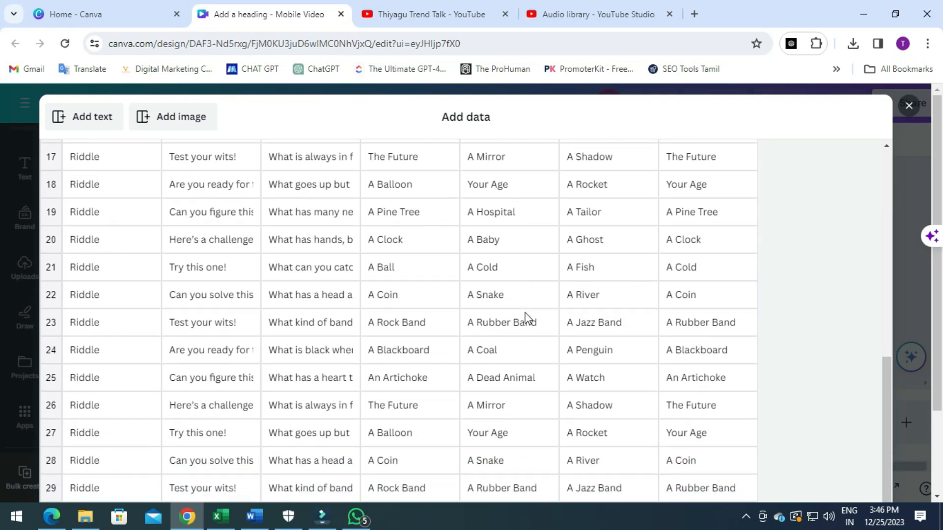
{"action": "left_click", "coordinate": [844, 118]}
{"action": "scroll", "coordinate": [823, 414], "scroll_direction": "down", "scroll_amount": 2}
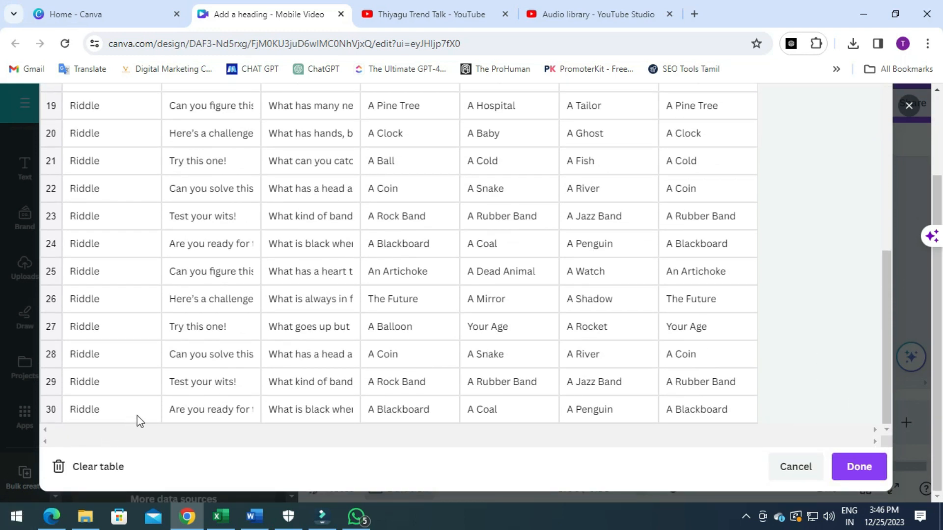
{"action": "left_click", "coordinate": [865, 475]}
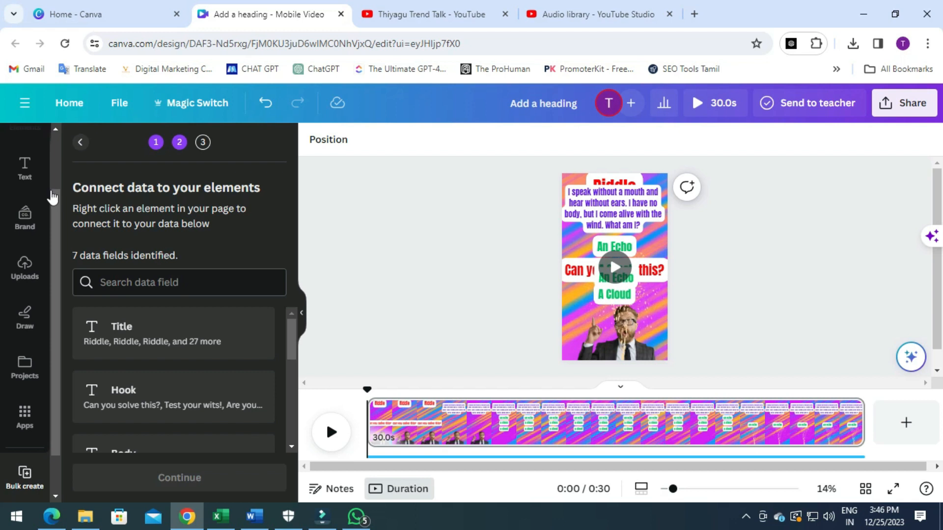
Connect the "Riddle" heading text on the page to the Title data field.
{"action": "scroll", "coordinate": [182, 347], "scroll_direction": "down", "scroll_amount": 2}
{"action": "scroll", "coordinate": [182, 347], "scroll_direction": "up", "scroll_amount": 2}
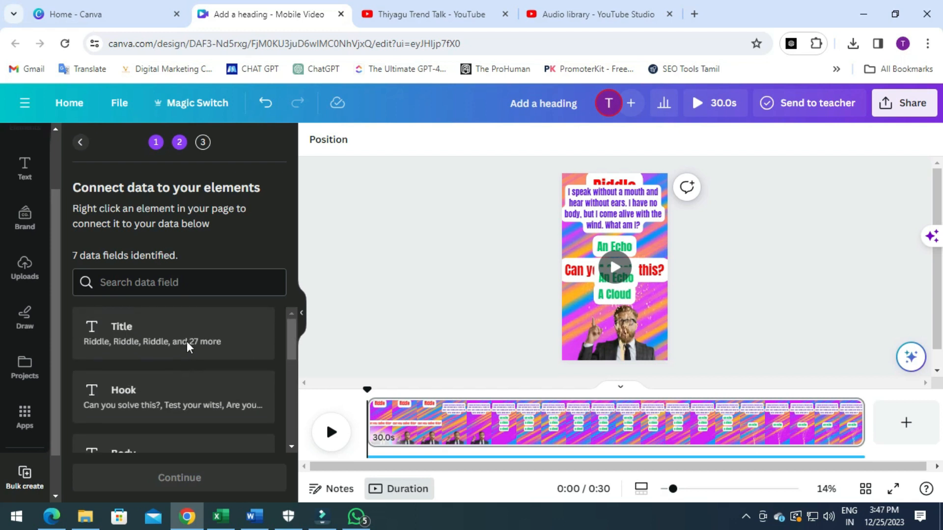
{"action": "left_click", "coordinate": [187, 336]}
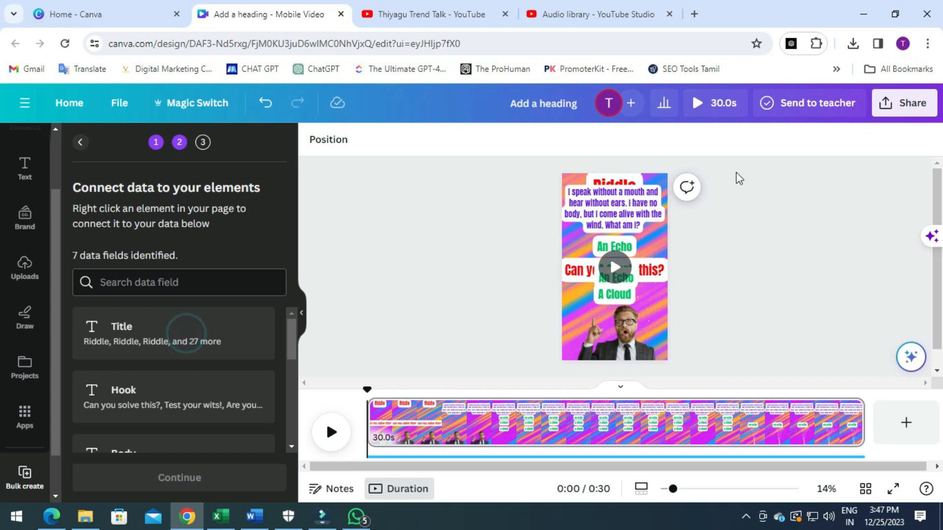
{"action": "left_click", "coordinate": [624, 182]}
{"action": "right_click", "coordinate": [624, 184]}
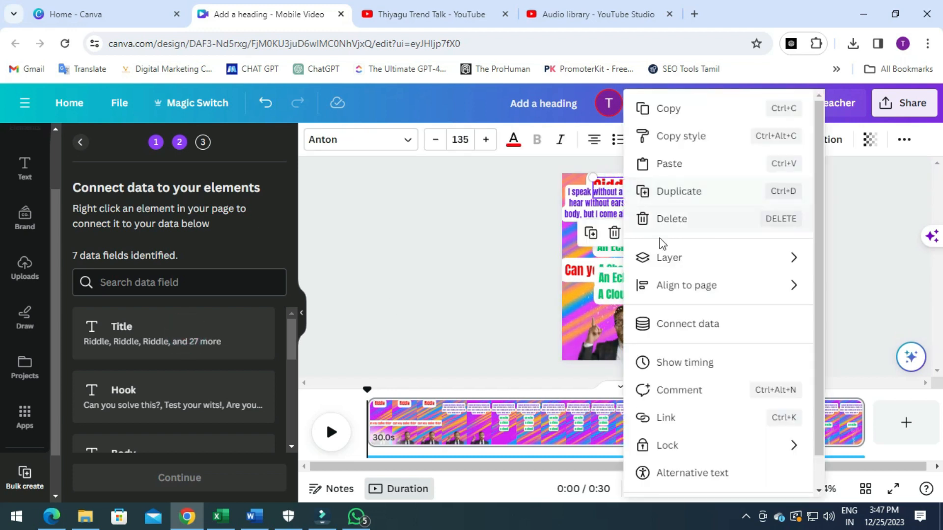
{"action": "left_click", "coordinate": [684, 326]}
{"action": "left_click", "coordinate": [688, 255]}
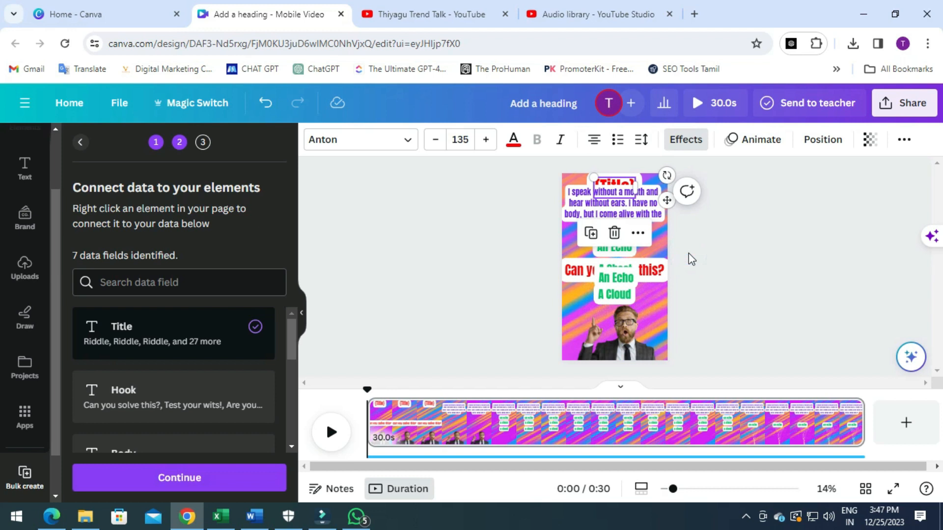
Connect the "Can you solve this?" text to the Hook data field and the riddle question text to the Body field.
{"action": "left_click", "coordinate": [660, 271]}
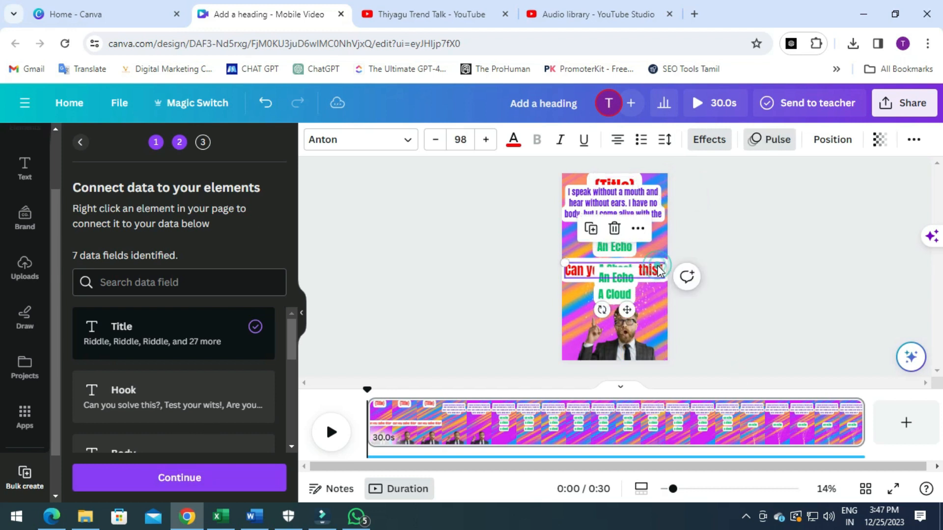
{"action": "right_click", "coordinate": [660, 269]}
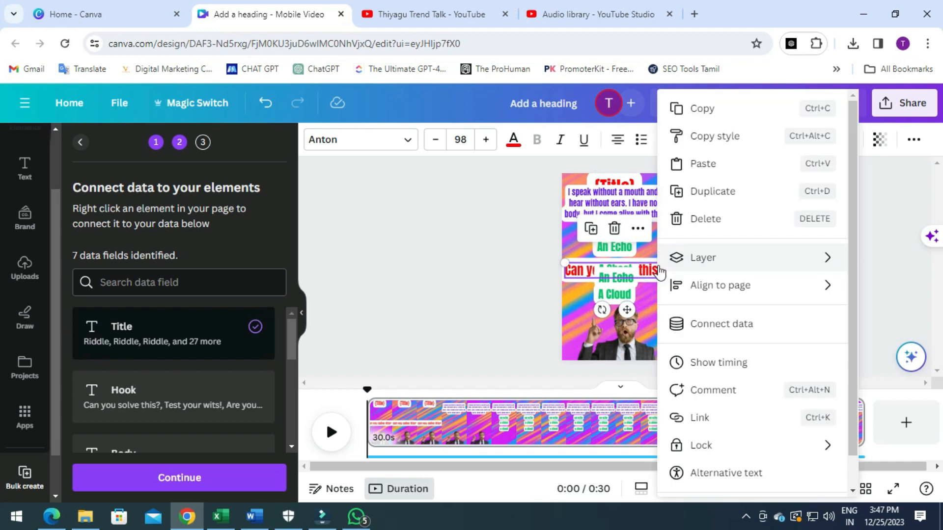
{"action": "left_click", "coordinate": [707, 325]}
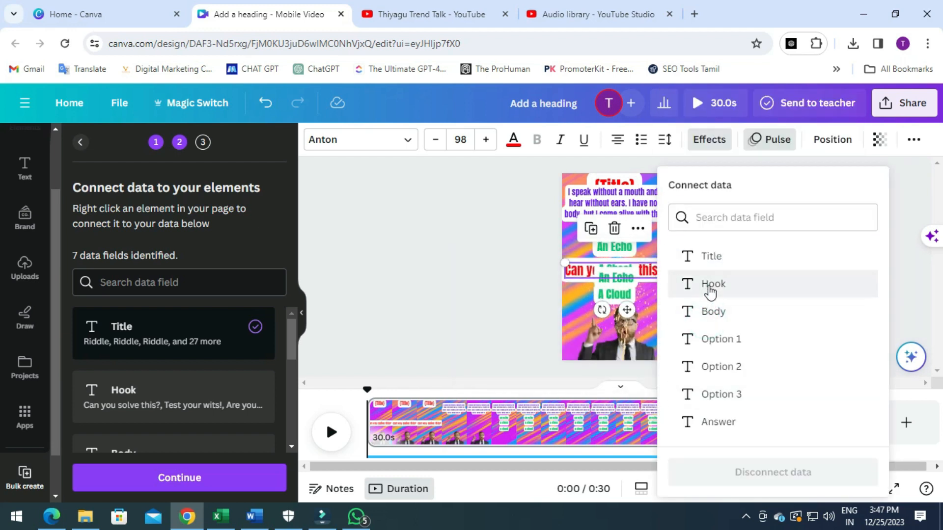
{"action": "left_click", "coordinate": [710, 290]}
{"action": "scroll", "coordinate": [240, 371], "scroll_direction": "down", "scroll_amount": 2}
{"action": "scroll", "coordinate": [240, 370], "scroll_direction": "up", "scroll_amount": 1}
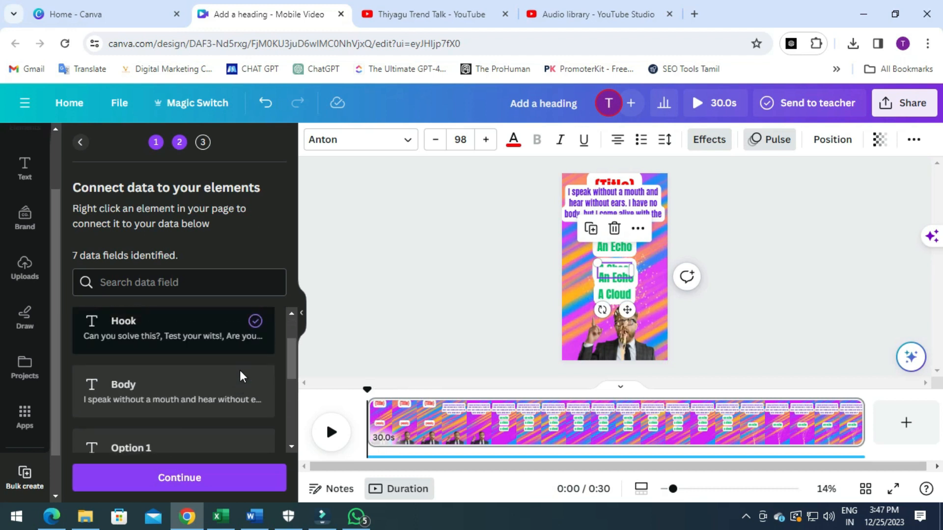
{"action": "right_click", "coordinate": [650, 202]}
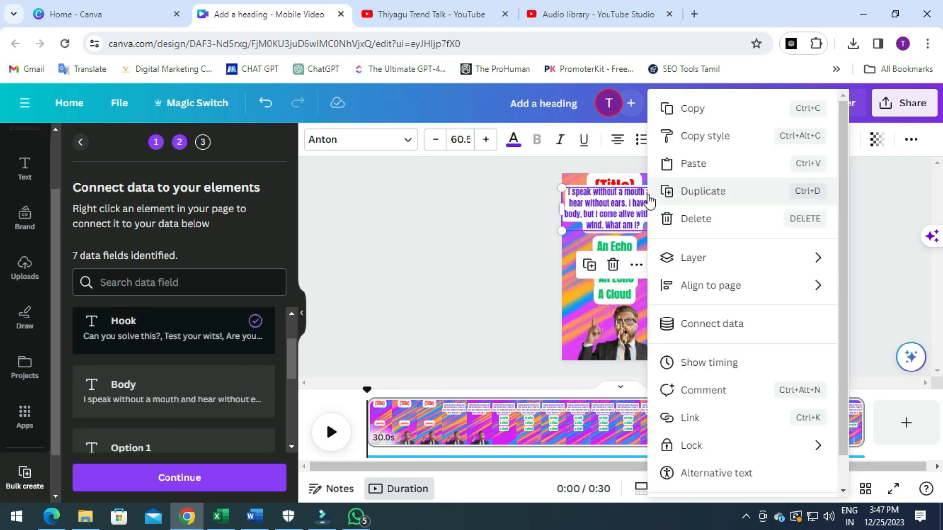
{"action": "left_click", "coordinate": [710, 327]}
{"action": "left_click", "coordinate": [705, 315]}
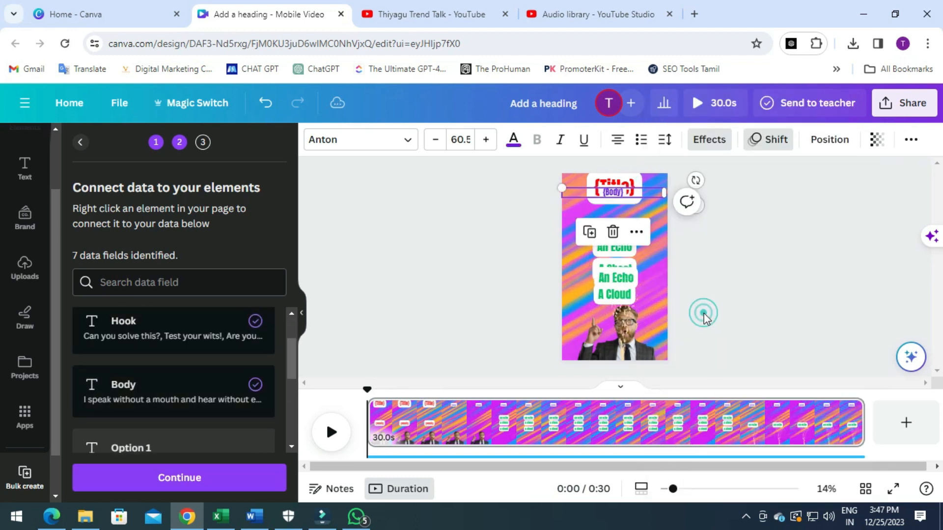
Connect the first option text, "An Echo", to the Option 1 data field and the second option text, "A Ghost", to Option 2.
{"action": "scroll", "coordinate": [234, 358], "scroll_direction": "down", "scroll_amount": 3}
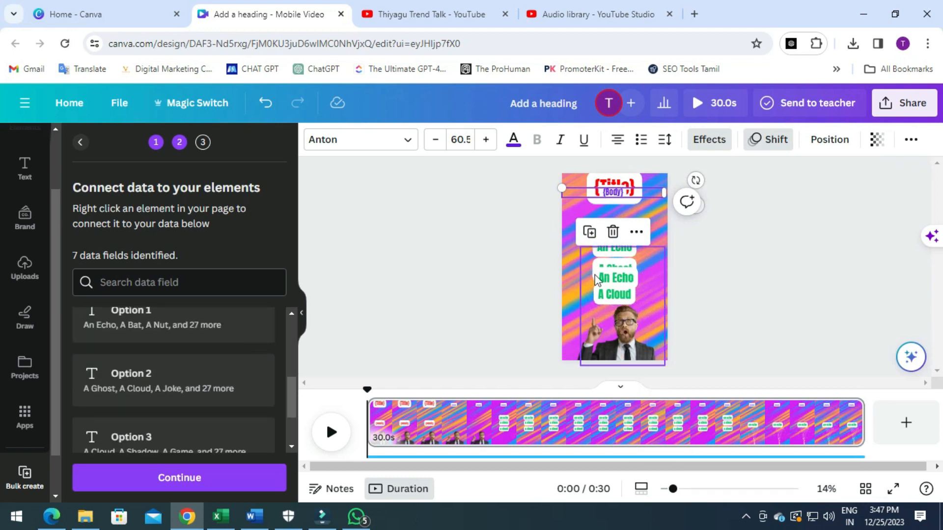
{"action": "right_click", "coordinate": [627, 250]}
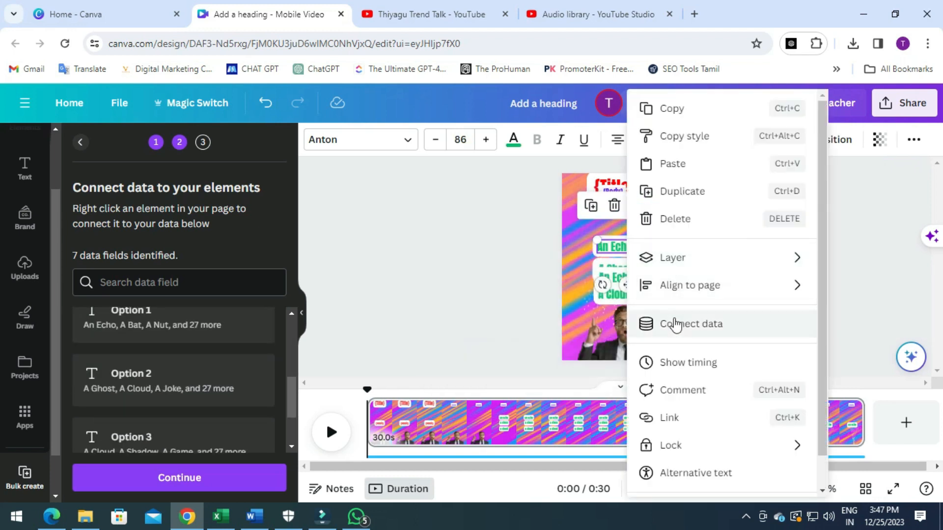
{"action": "left_click", "coordinate": [643, 330]}
{"action": "left_click", "coordinate": [700, 337]}
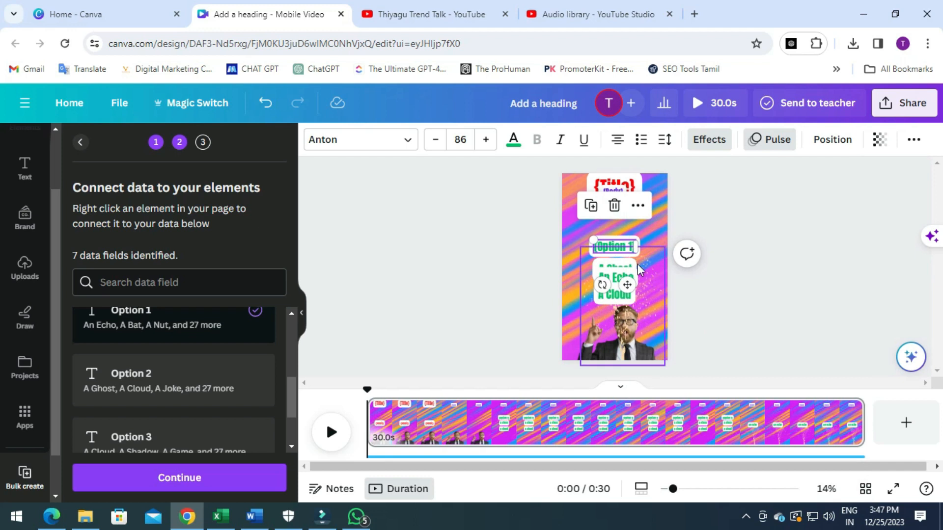
{"action": "left_click", "coordinate": [620, 268]}
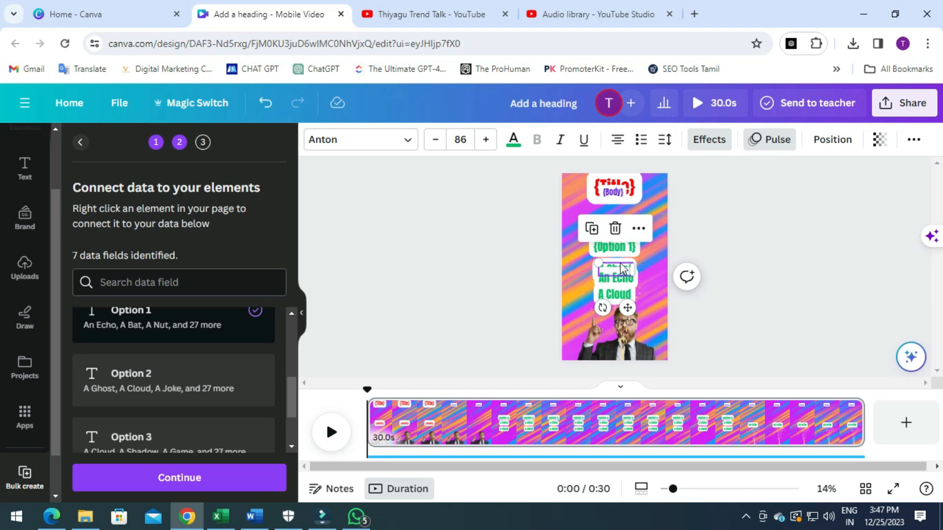
{"action": "right_click", "coordinate": [621, 268]}
{"action": "left_click", "coordinate": [669, 323]}
{"action": "left_click", "coordinate": [680, 364]}
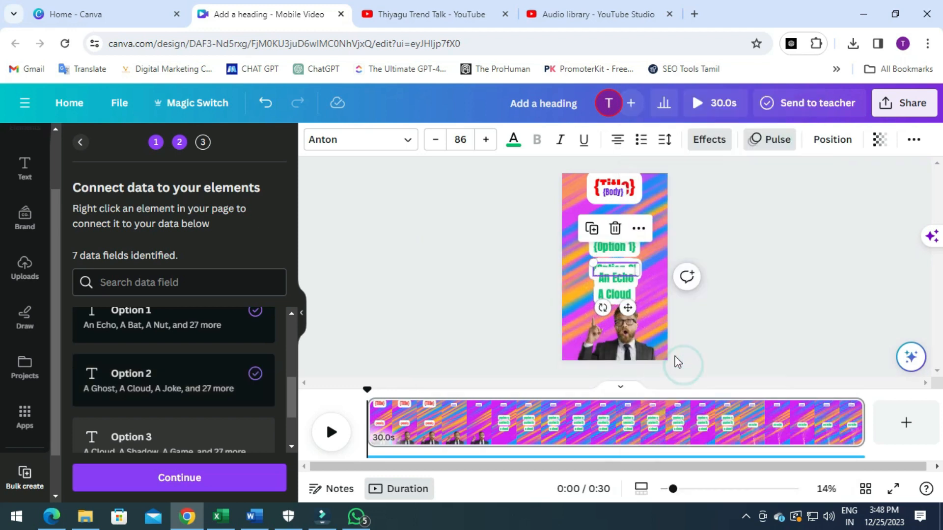
Connect the third option text, "A Cloud", to the Option 3 data field and the "An Echo" answer text to the Answer field.
{"action": "left_click", "coordinate": [616, 294]}
{"action": "right_click", "coordinate": [617, 294]}
{"action": "left_click", "coordinate": [661, 330]}
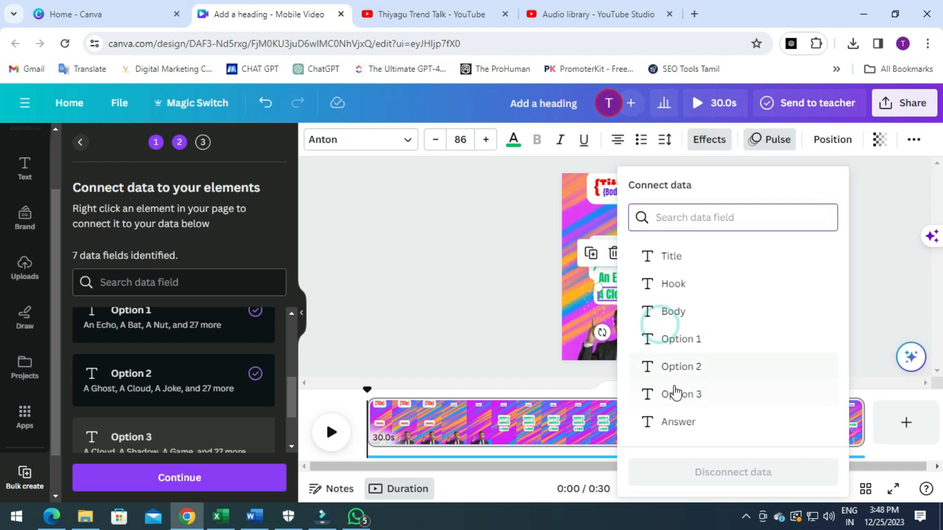
{"action": "left_click", "coordinate": [678, 395]}
{"action": "right_click", "coordinate": [612, 284]}
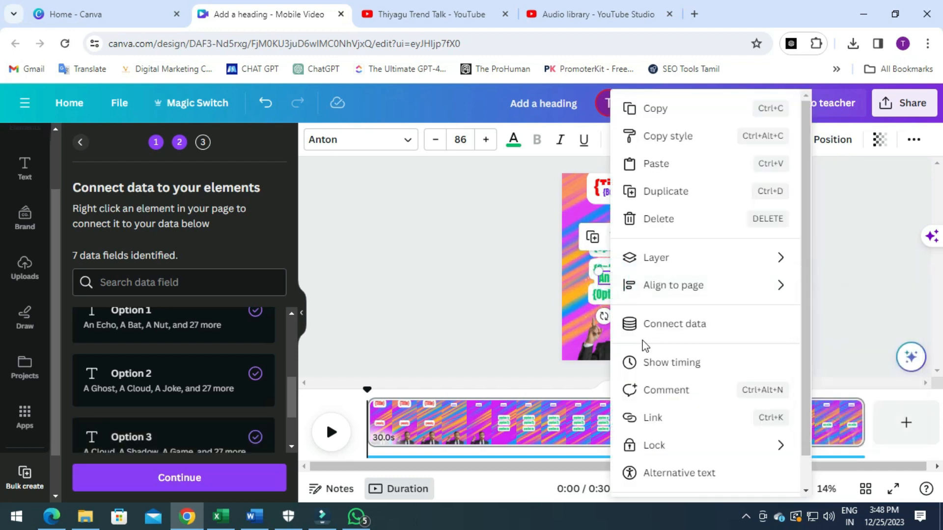
{"action": "left_click", "coordinate": [647, 323]}
{"action": "left_click", "coordinate": [666, 424]}
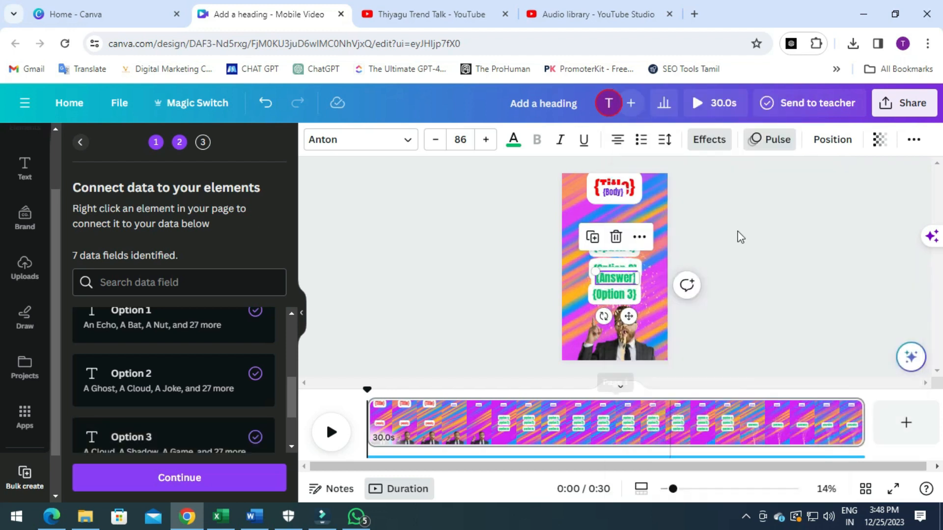
{"action": "scroll", "coordinate": [257, 412], "scroll_direction": "up", "scroll_amount": 5}
{"action": "scroll", "coordinate": [270, 410], "scroll_direction": "down", "scroll_amount": 5}
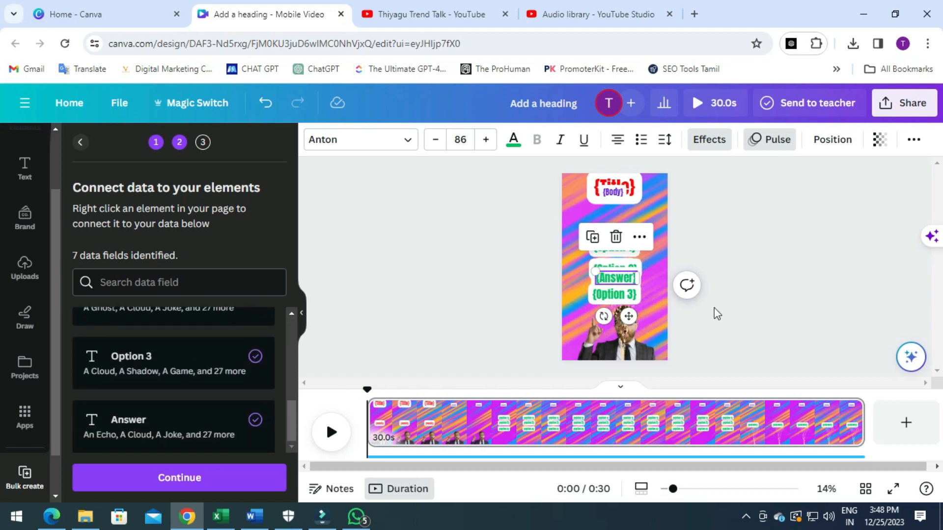
{"action": "left_click", "coordinate": [759, 275]}
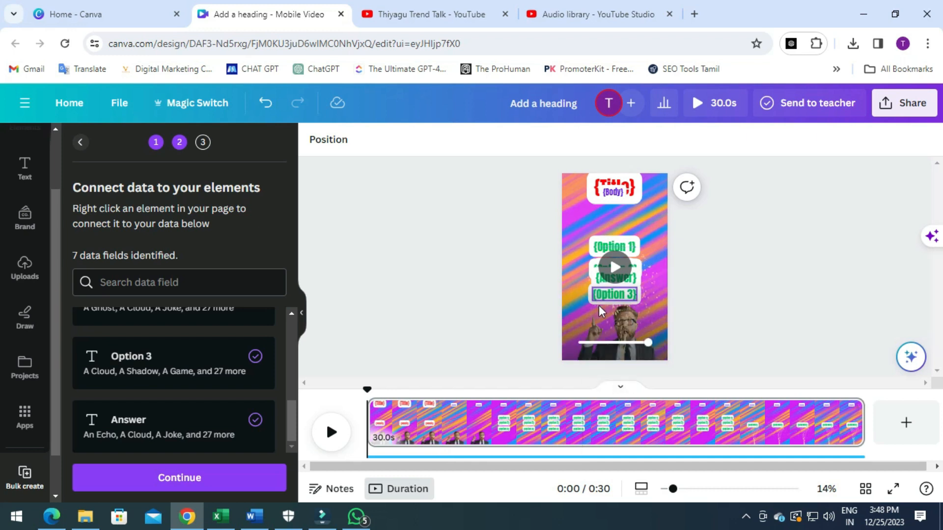
Proceed to applying the data with all rows selected and generate the 30 riddle designs.
{"action": "left_click", "coordinate": [244, 479]}
{"action": "scroll", "coordinate": [191, 364], "scroll_direction": "down", "scroll_amount": 12}
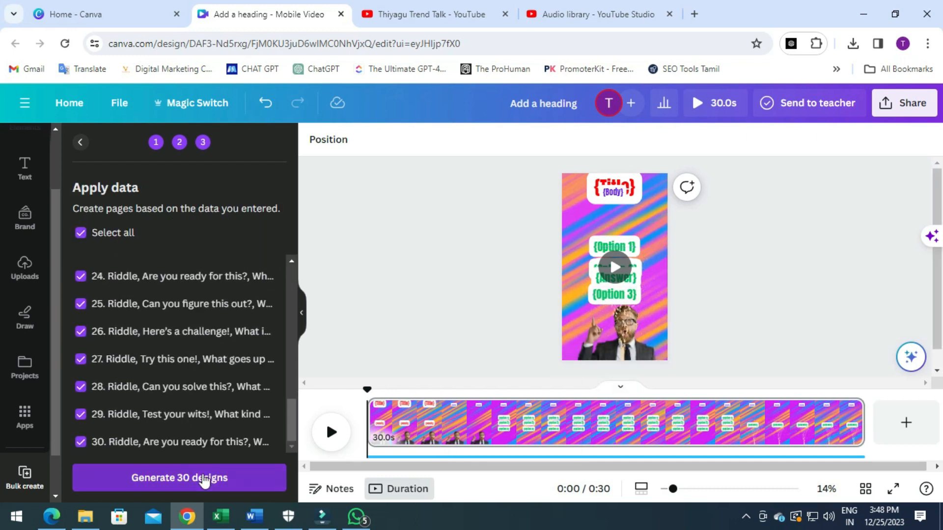
{"action": "left_click", "coordinate": [204, 477]}
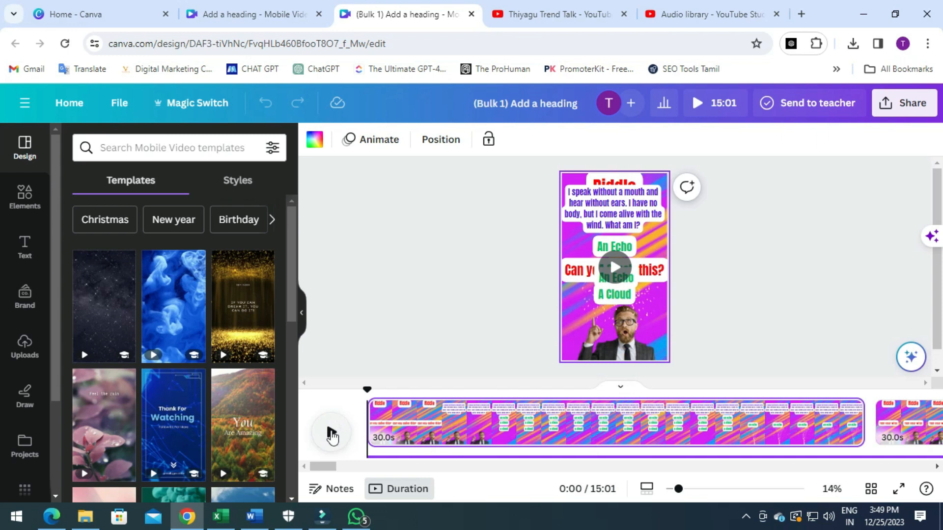
Preview the first few generated riddle pages on the timeline, including their questions, options and answers, and return the playhead to the start.
{"action": "left_click", "coordinate": [332, 433]}
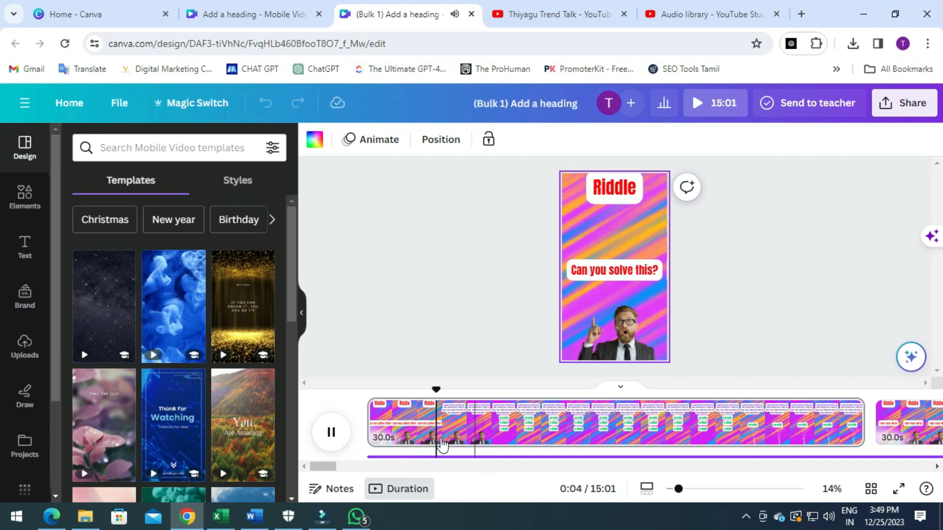
{"action": "left_click_drag", "start_coordinate": [453, 390], "coordinate": [563, 393]}
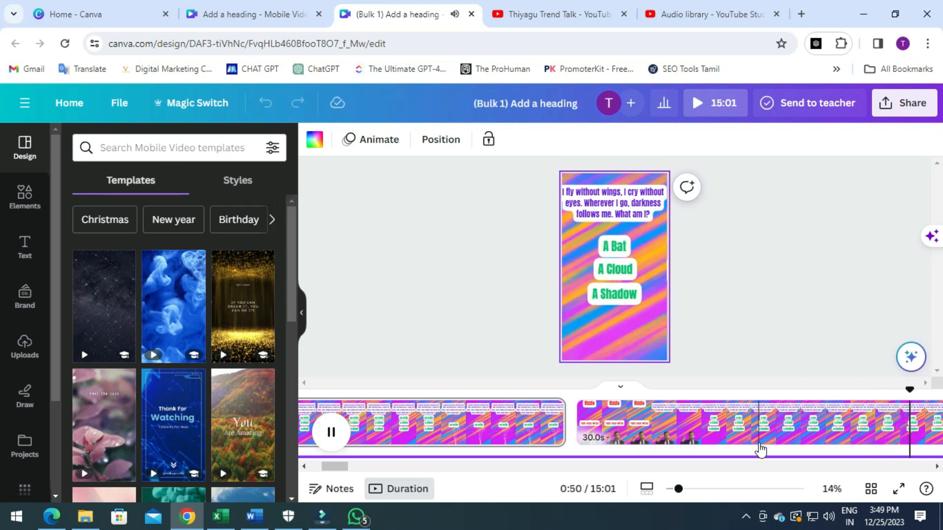
{"action": "left_click", "coordinate": [301, 317]}
{"action": "left_click", "coordinate": [301, 317]}
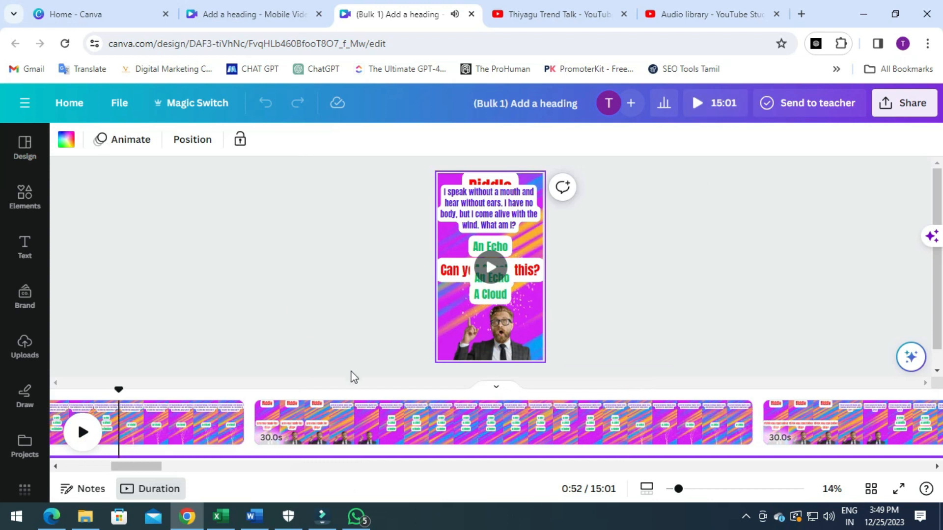
{"action": "left_click_drag", "start_coordinate": [120, 388], "coordinate": [601, 386]}
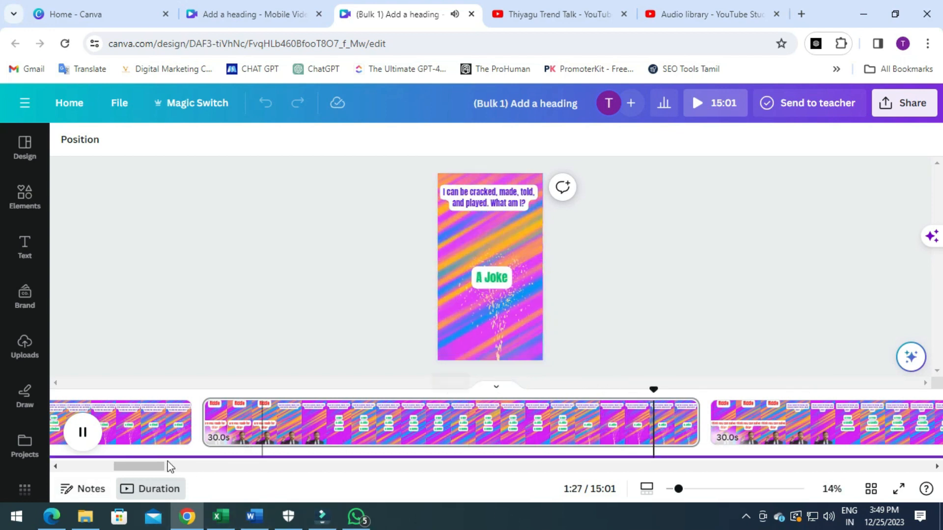
{"action": "left_click", "coordinate": [81, 433]}
{"action": "left_click_drag", "start_coordinate": [672, 388], "coordinate": [119, 389]}
Download all 30 pages of the bulk design as a 1080p MP4 video.
{"action": "left_click", "coordinate": [901, 103]}
{"action": "left_click", "coordinate": [722, 322]}
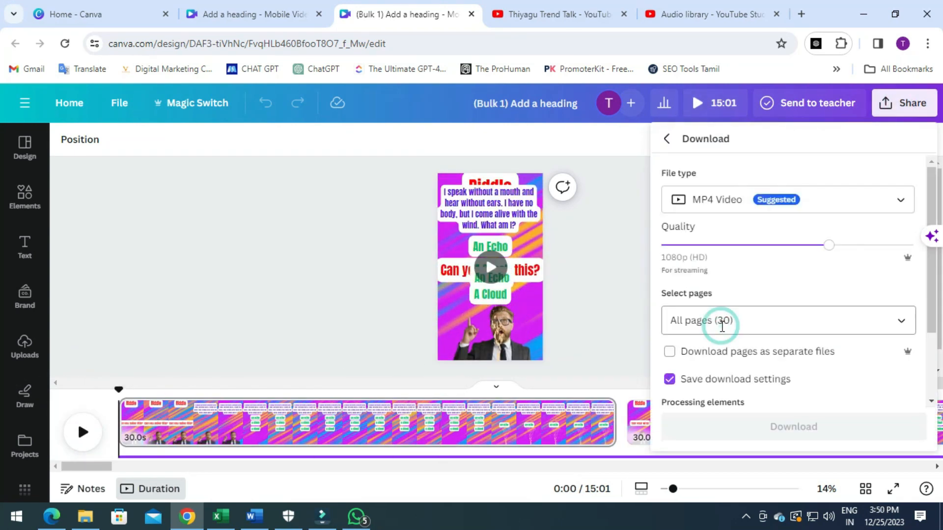
{"action": "left_click", "coordinate": [800, 427]}
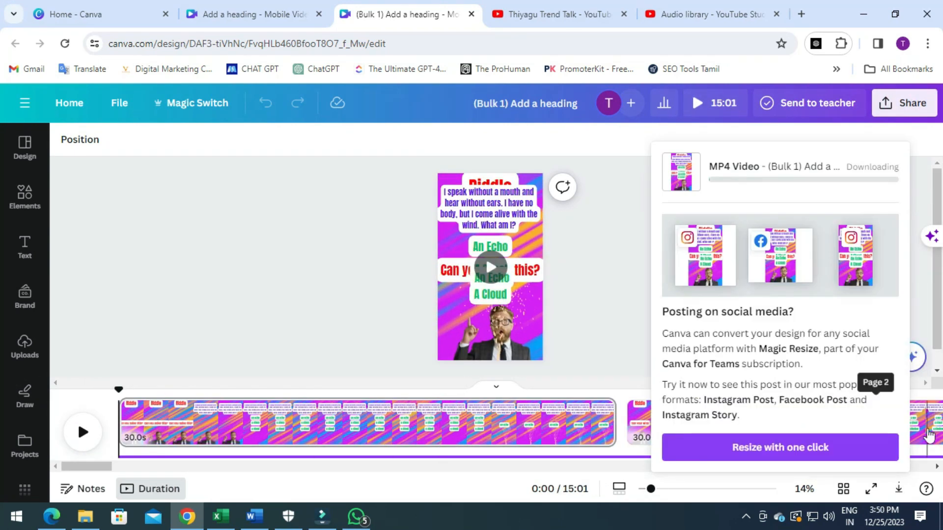